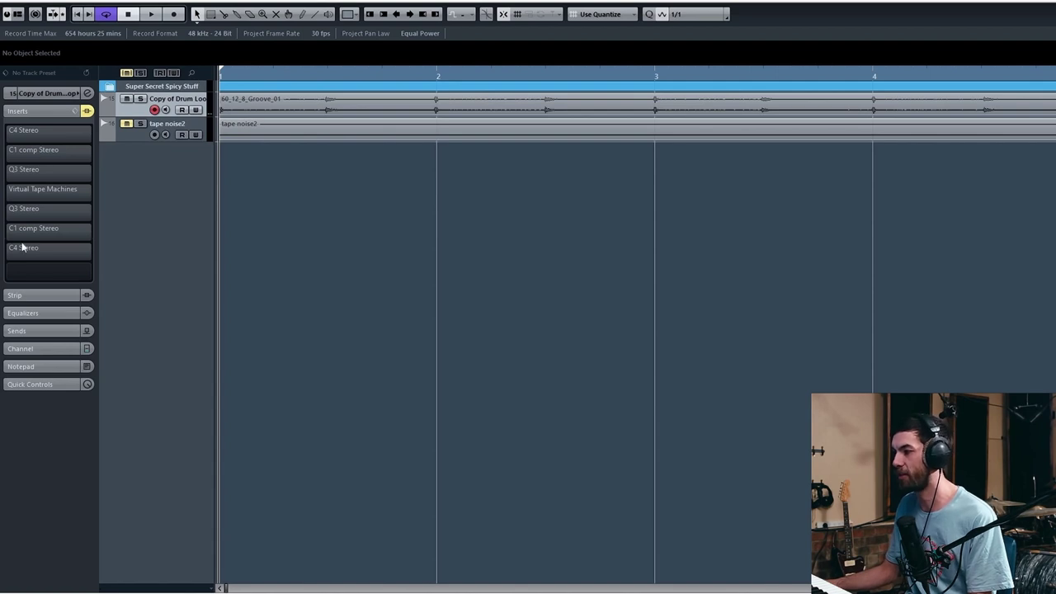
Step: Un-bypass Virtual Tape Machines (-10.5 dB in, +10.5 dB out, 16-track) while auditioning the loop
left_click(45, 193)
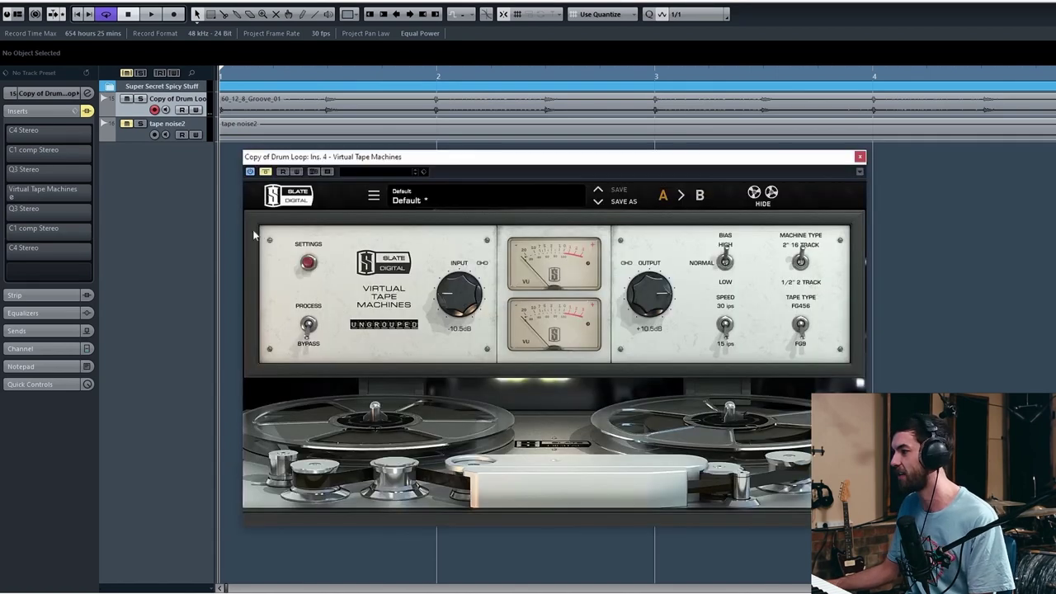
left_click_drag(384, 161, 498, 103)
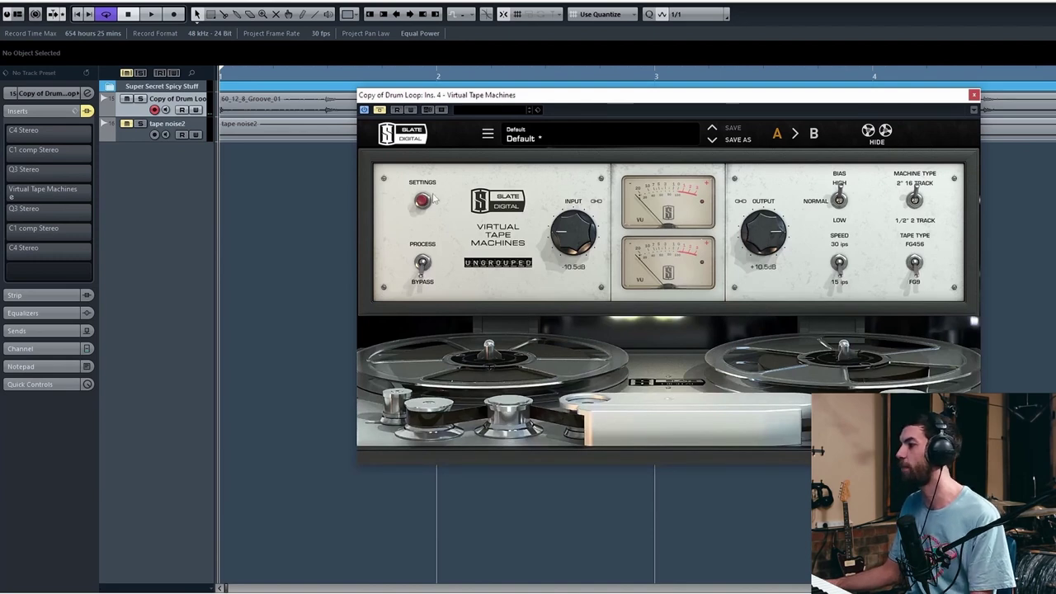
left_click_drag(460, 94, 337, 186)
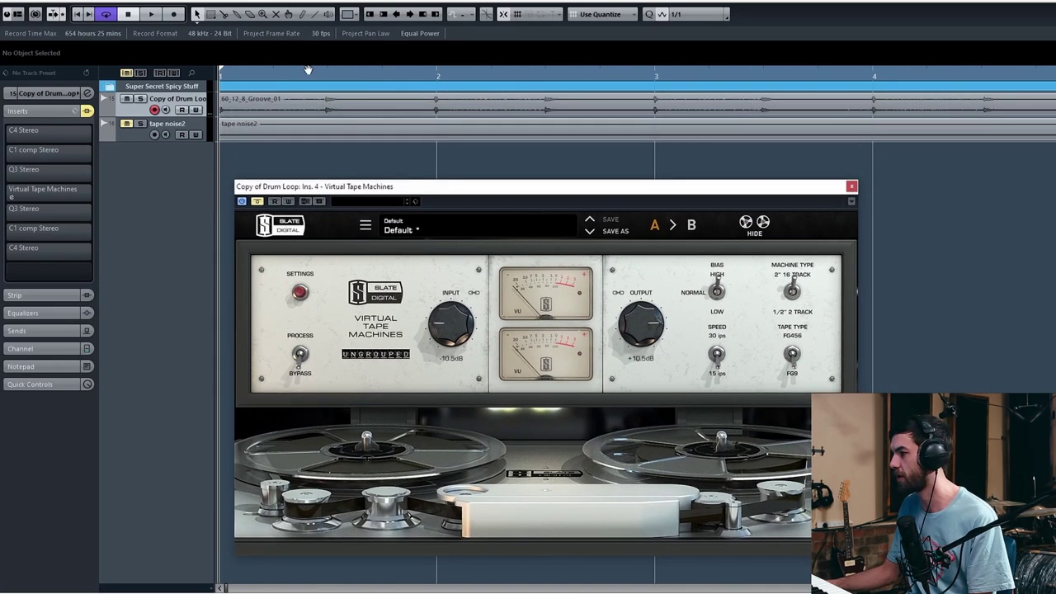
key("space")
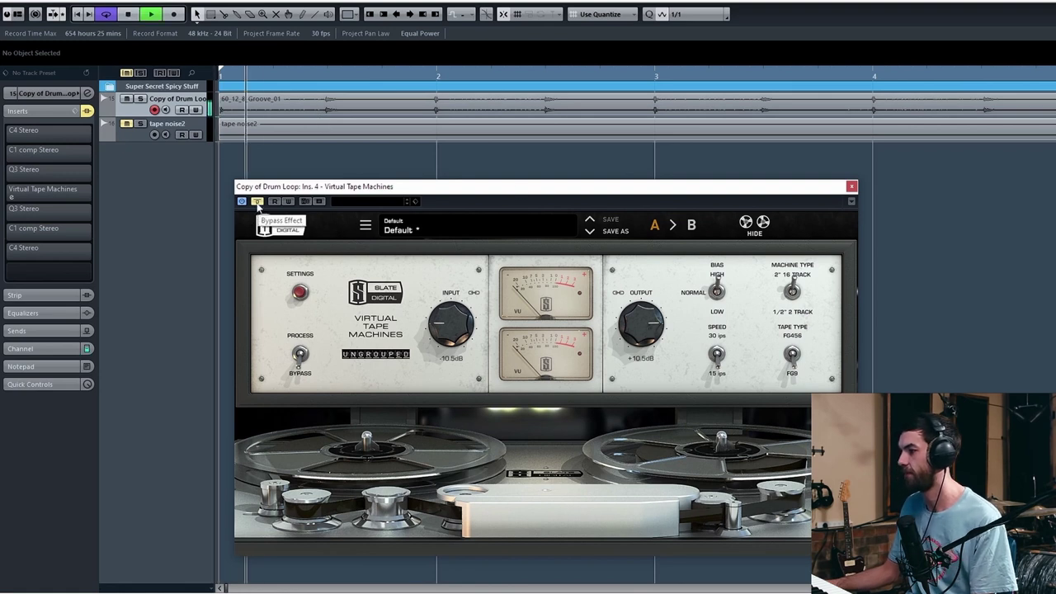
left_click(256, 203)
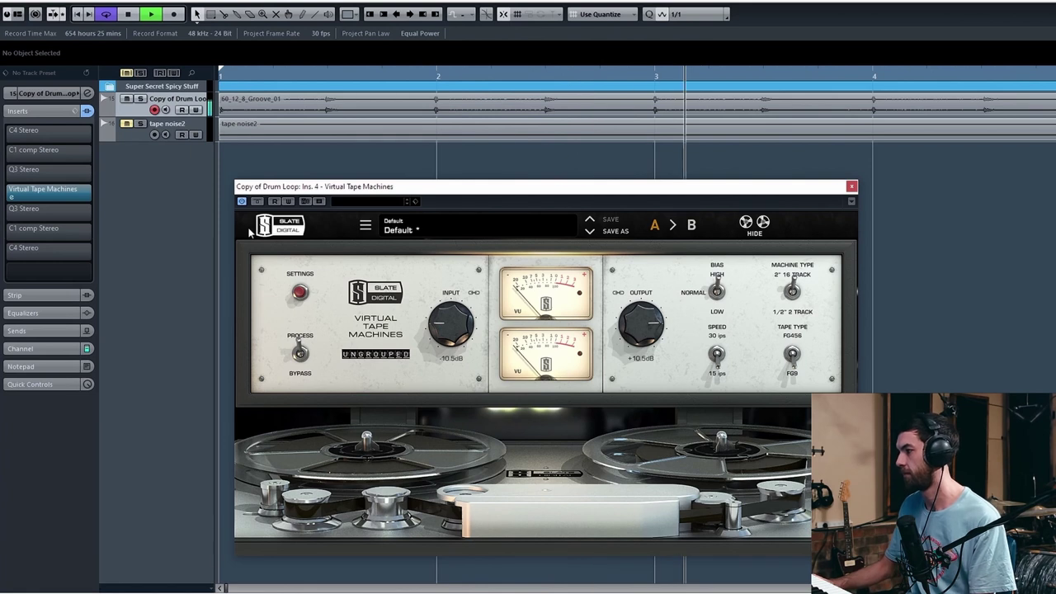
key("space")
key("Home")
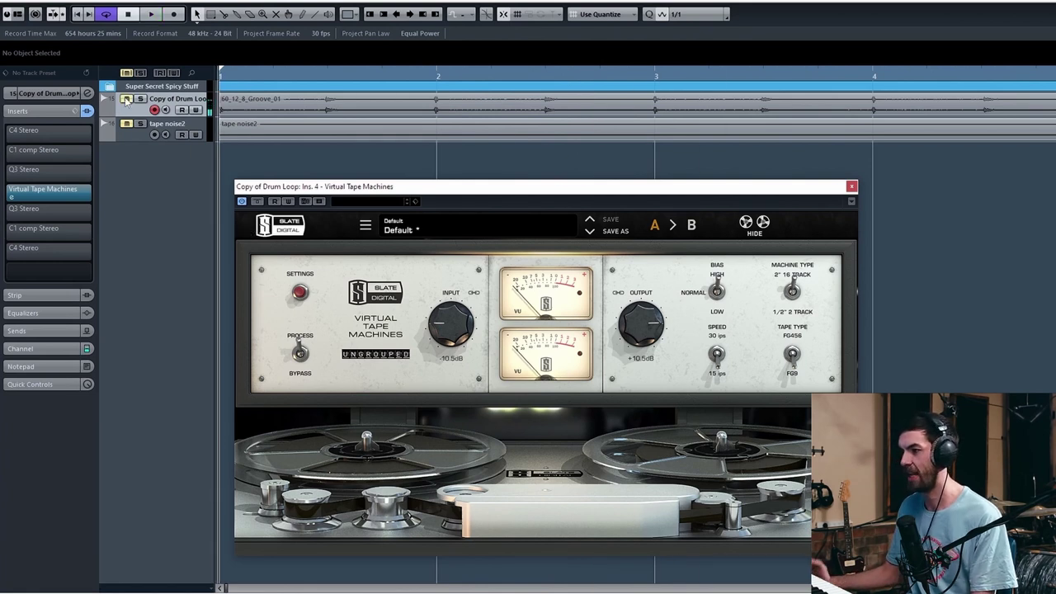
left_click_drag(404, 190, 462, 128)
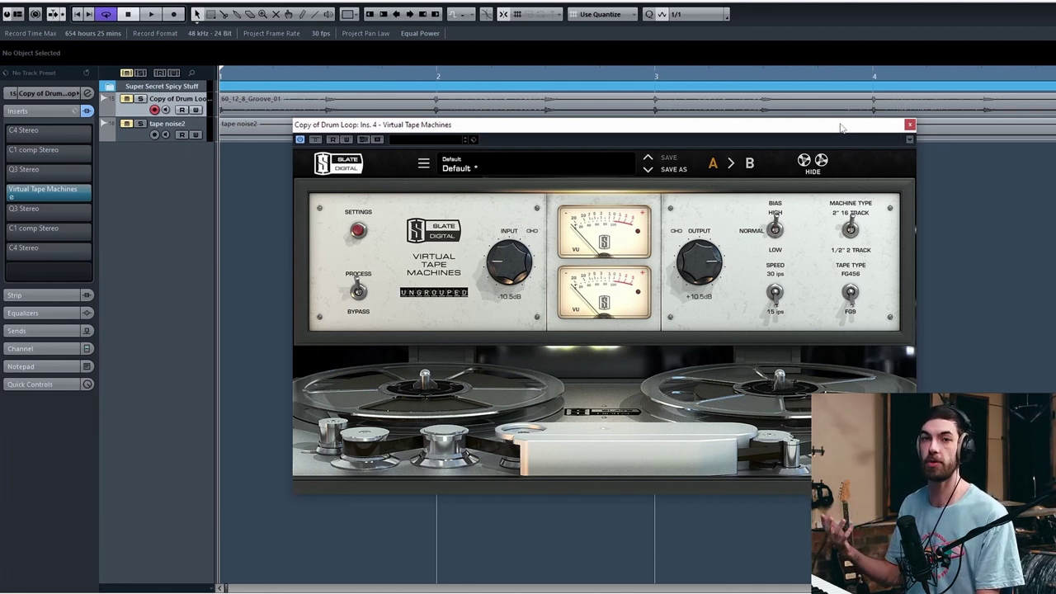
left_click_drag(842, 128, 876, 156)
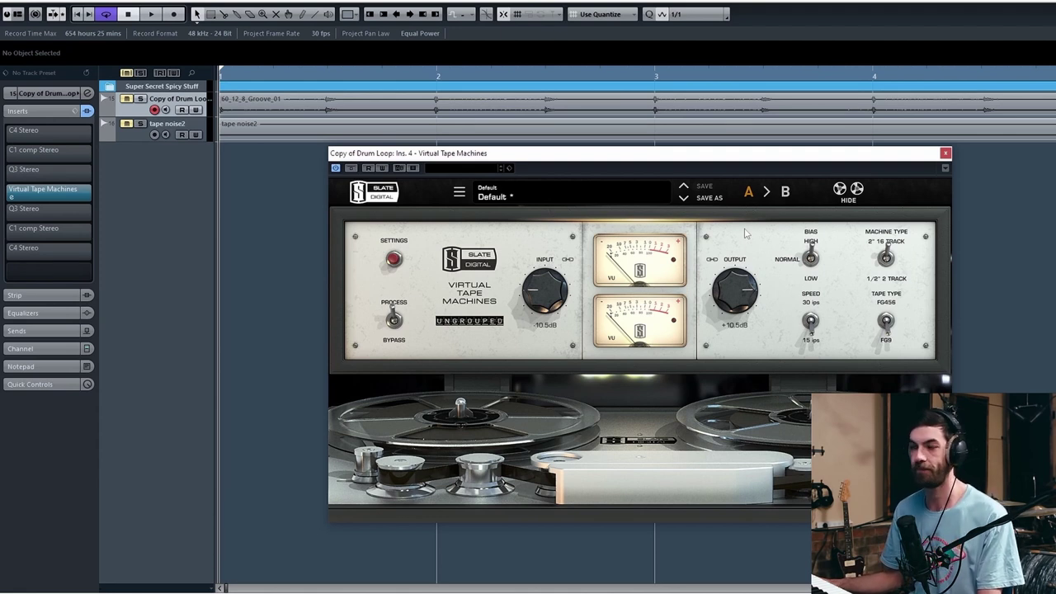
left_click(945, 153)
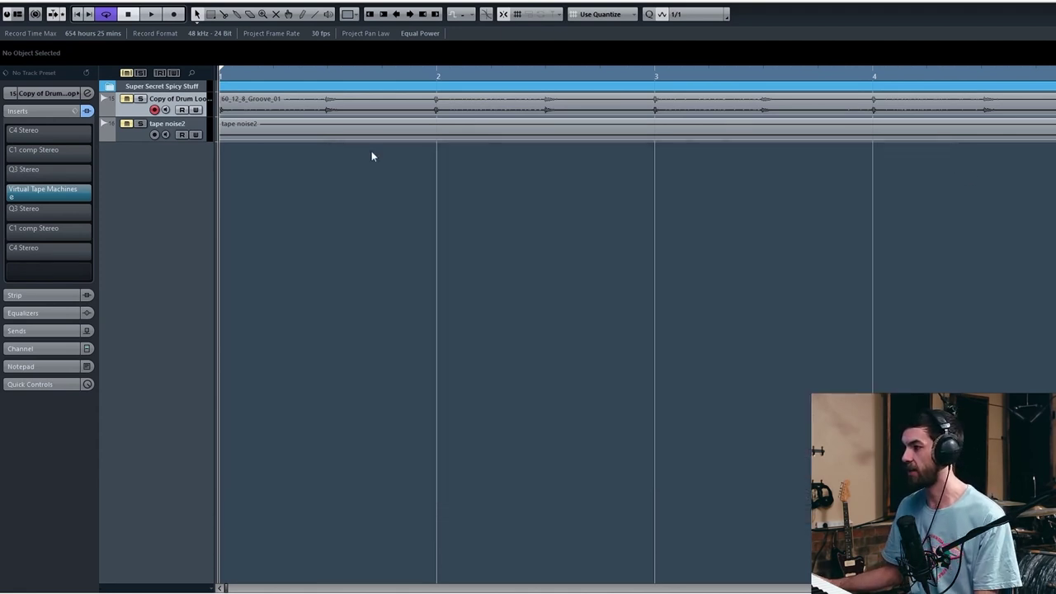
Step: Play tape noise2 through PAZ Frequency and read its noise level near 250 Hz
left_click(175, 128)
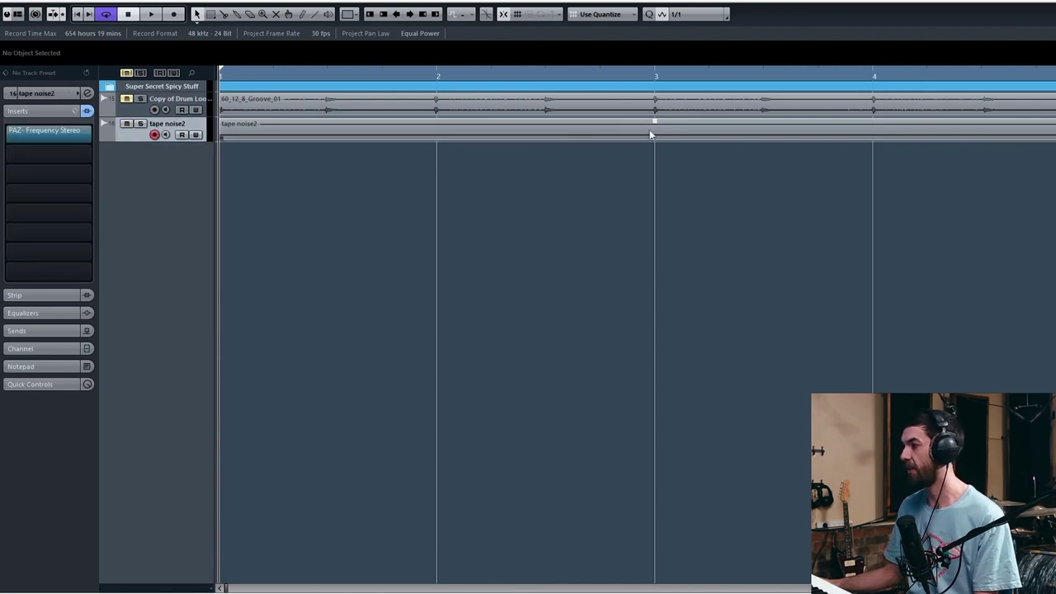
left_click(615, 130)
mouse_move(50, 132)
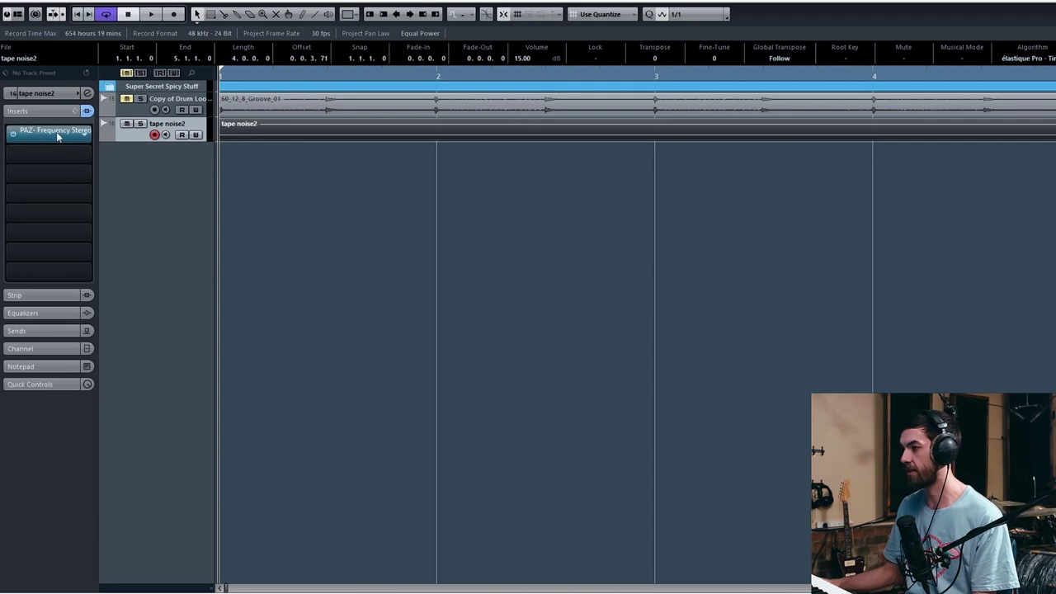
left_click(58, 137)
left_click_drag(318, 134, 510, 205)
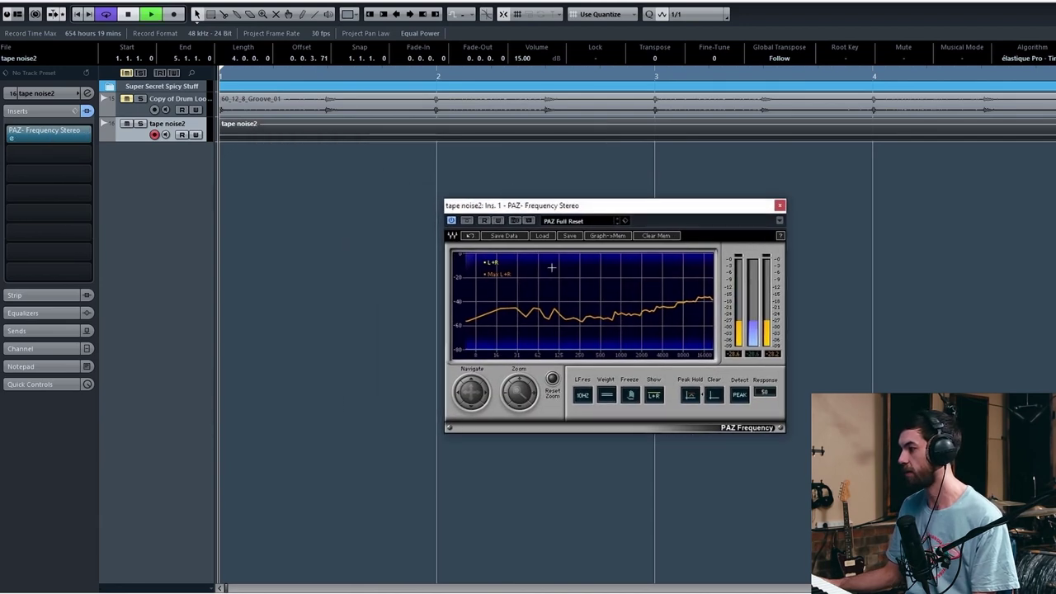
key("space")
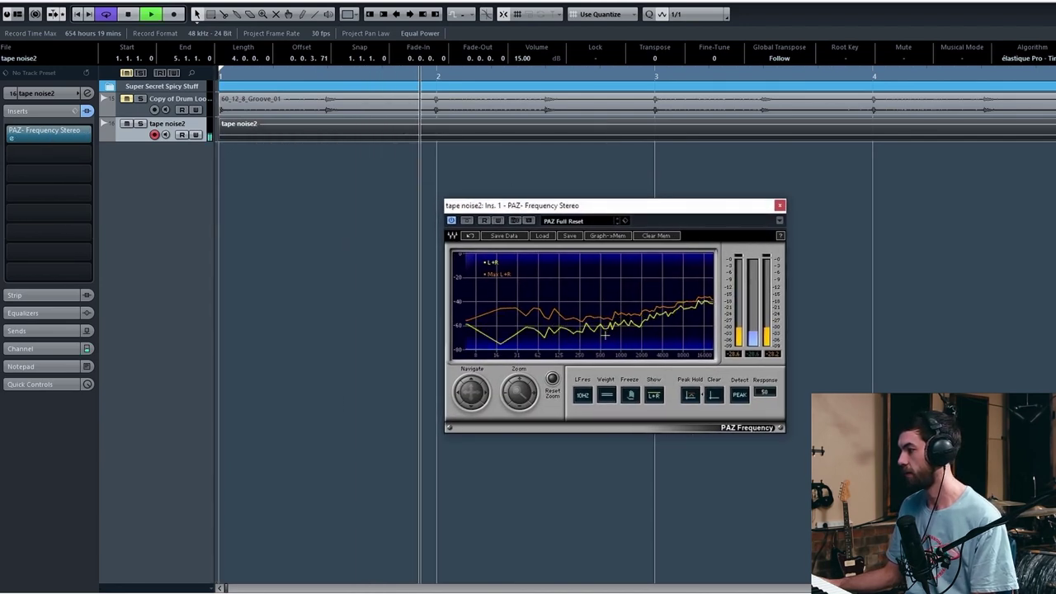
key("space")
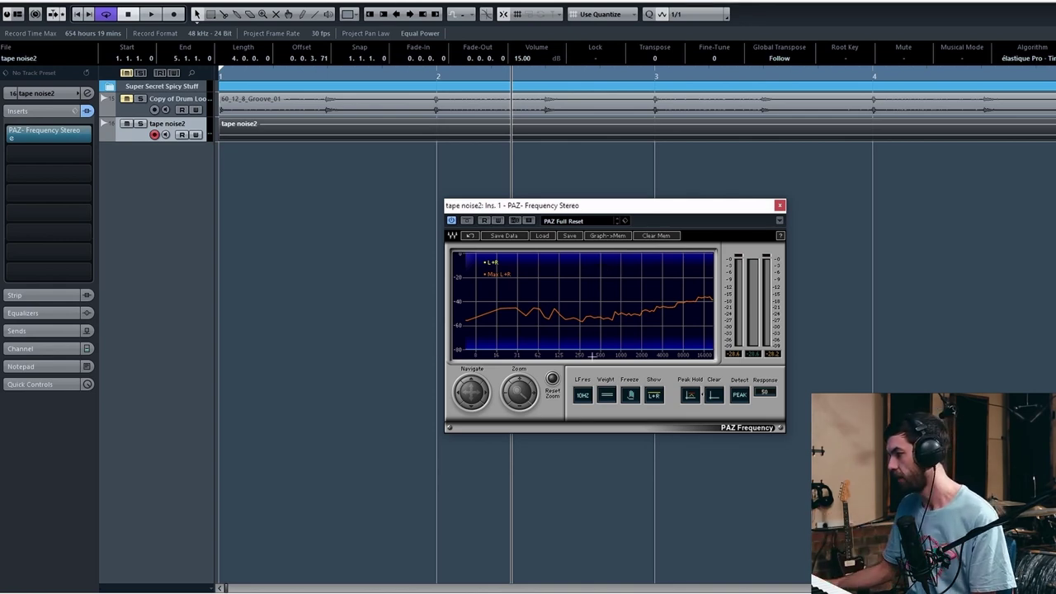
left_click(579, 328)
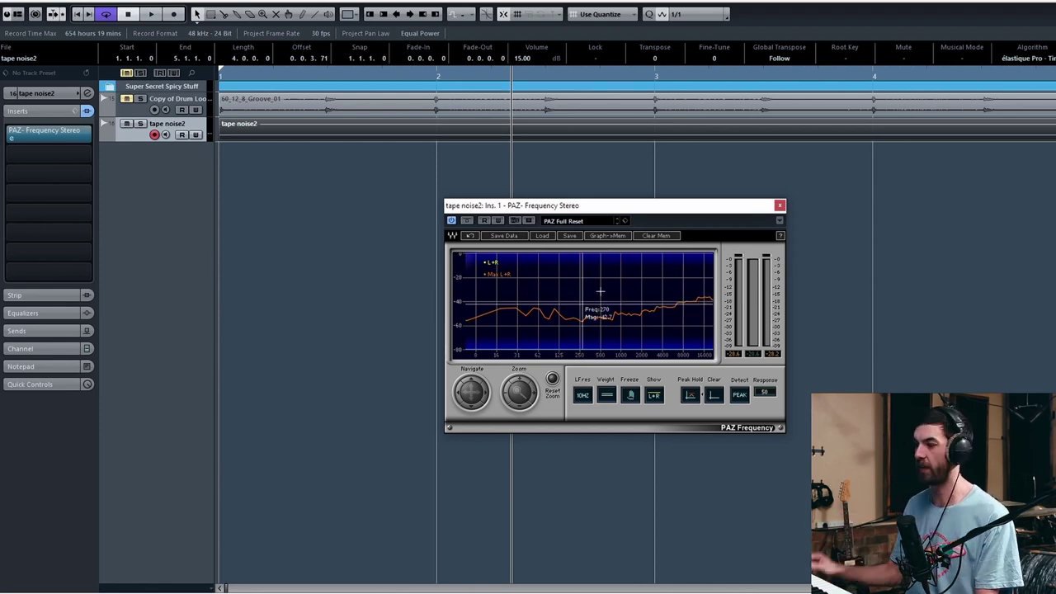
left_click(780, 205)
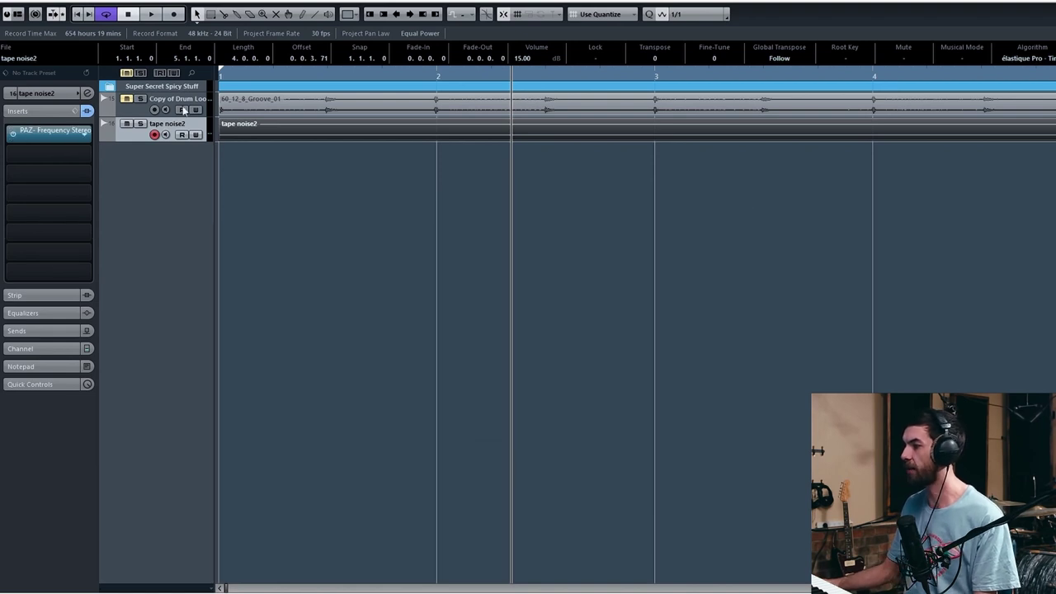
Step: Open the Ins. 3 and Ins. 5 Q3 Stereo EQs on Copy of Drum Loop
left_click(152, 105)
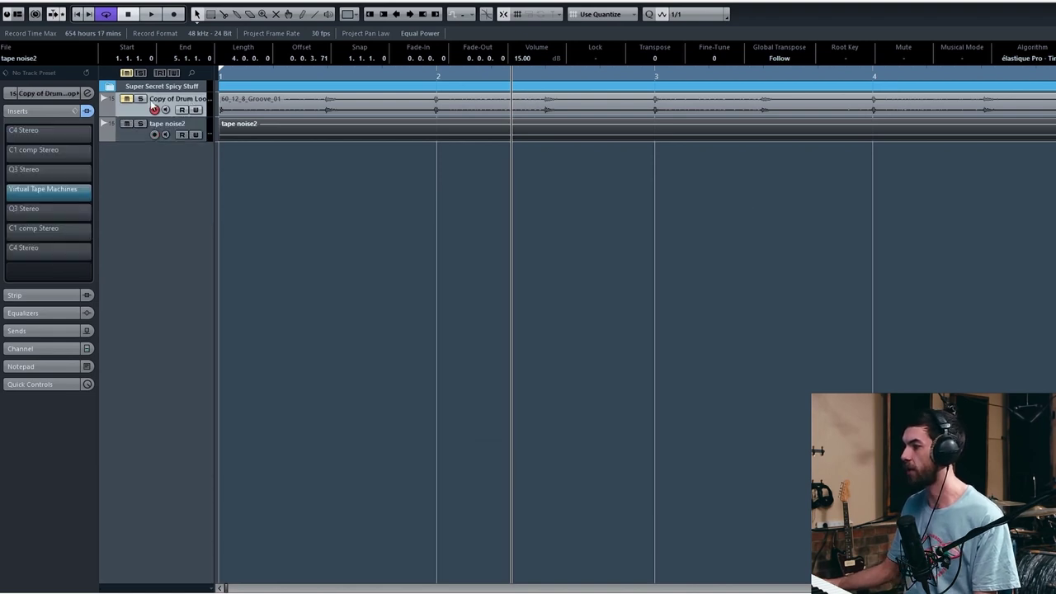
left_click(36, 213)
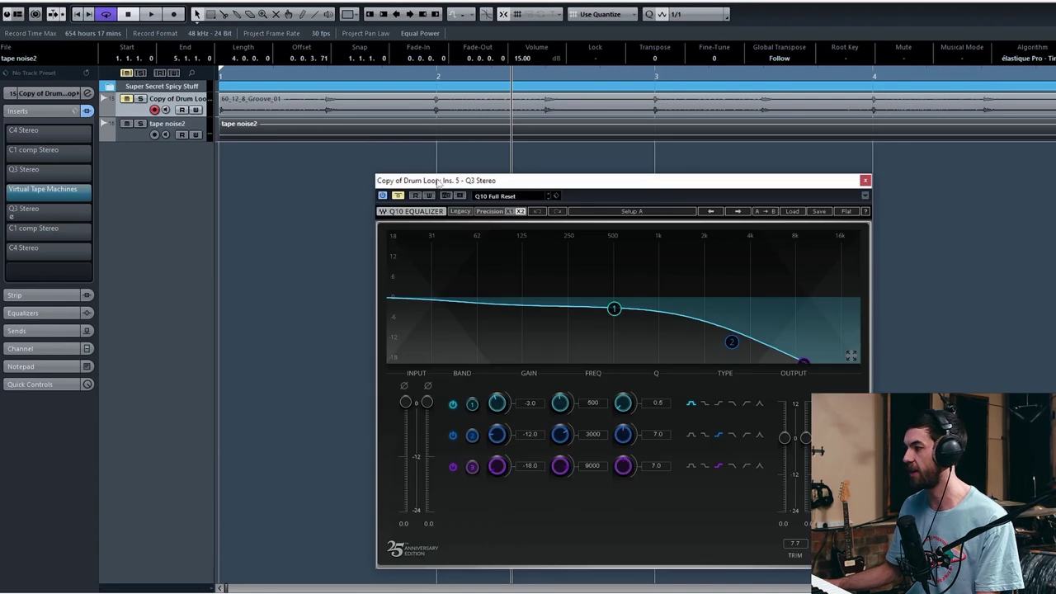
left_click_drag(438, 181, 505, 144)
left_click(43, 170)
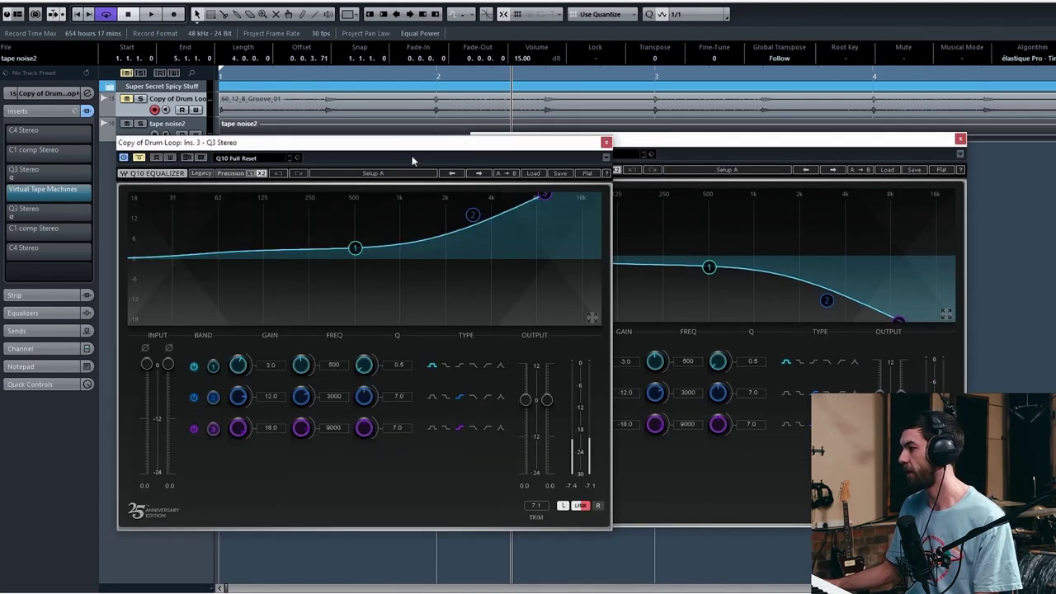
left_click_drag(394, 147, 702, 132)
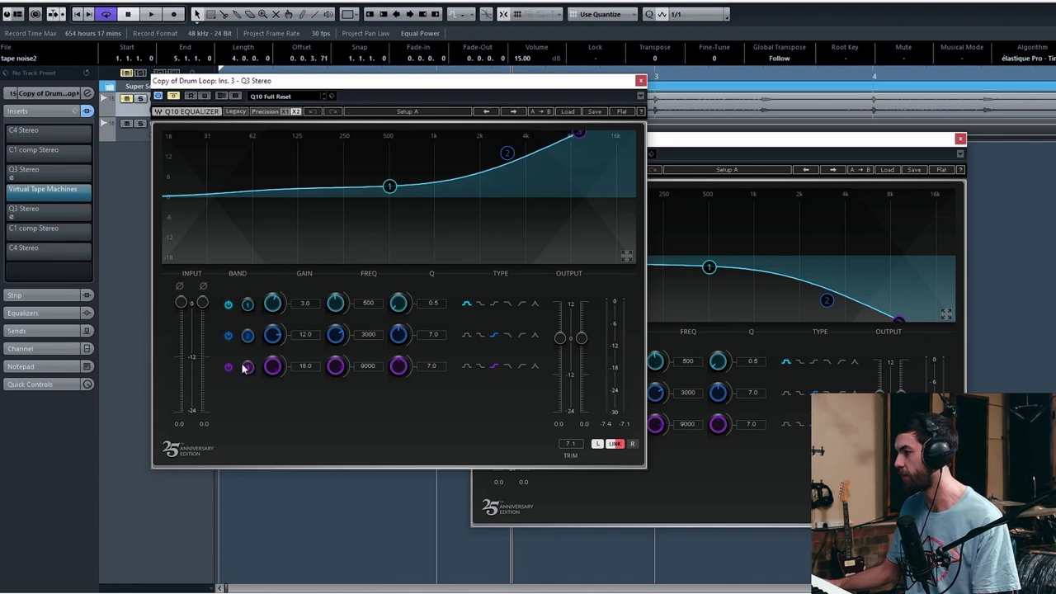
Step: Arrange the two Q3 windows side by side to compare +3/+12/+18 dB boosts with matching cuts
left_click_drag(446, 80, 469, 94)
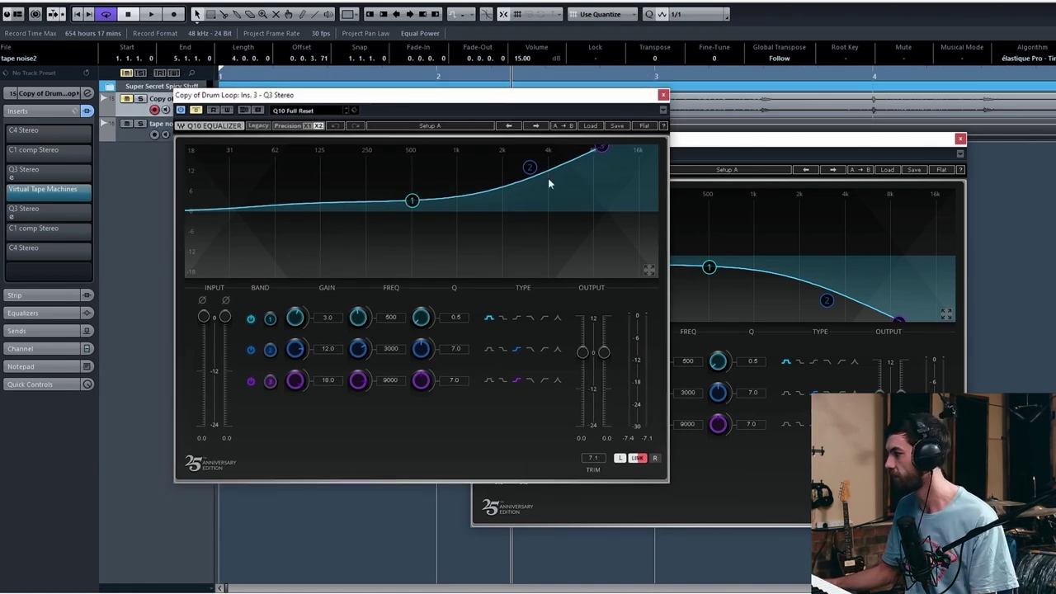
left_click_drag(586, 102, 523, 109)
left_click(630, 154)
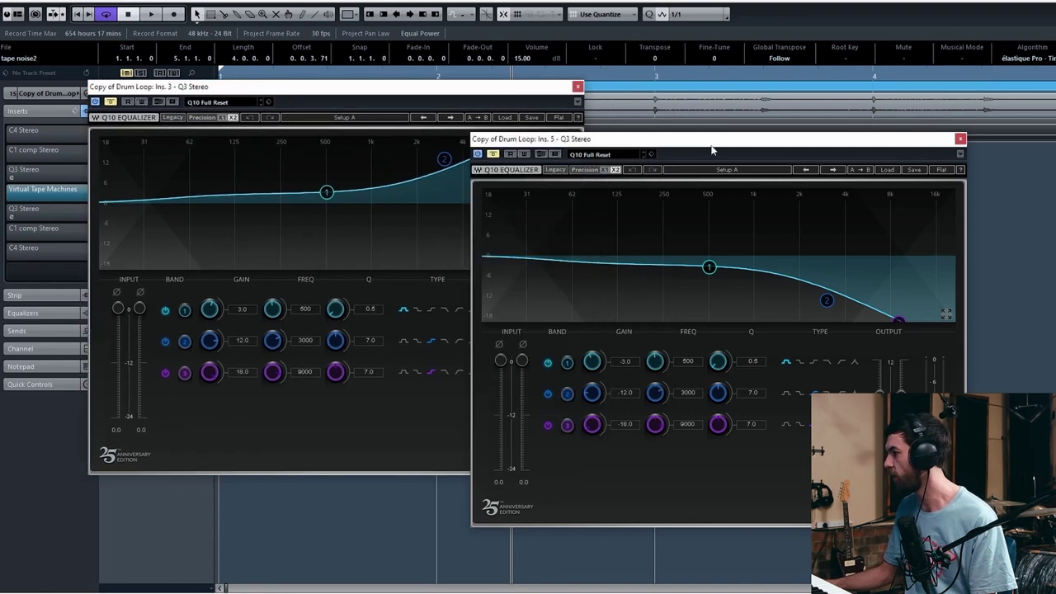
left_click_drag(704, 144, 414, 60)
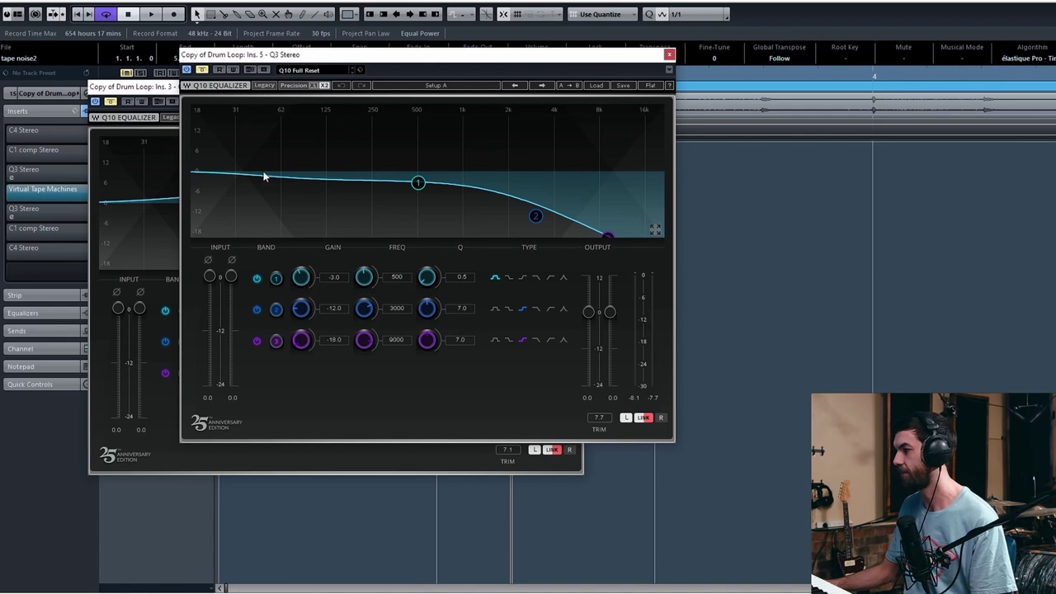
mouse_move(351, 64)
left_mouse_down()
mouse_move(417, 92)
mouse_move(439, 85)
left_mouse_up()
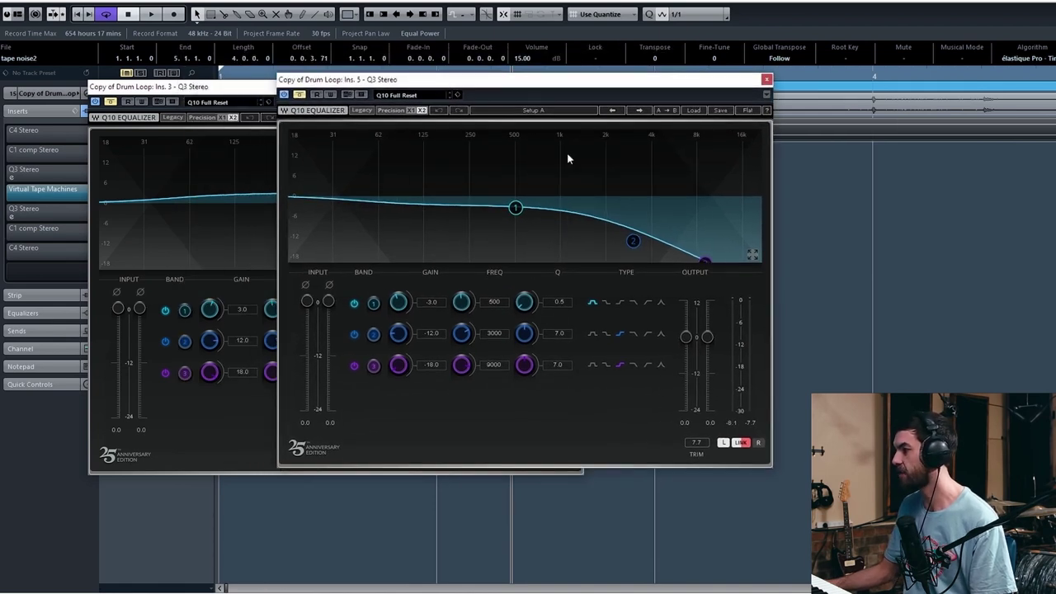
left_click_drag(485, 86, 590, 108)
left_click_drag(288, 93, 324, 76)
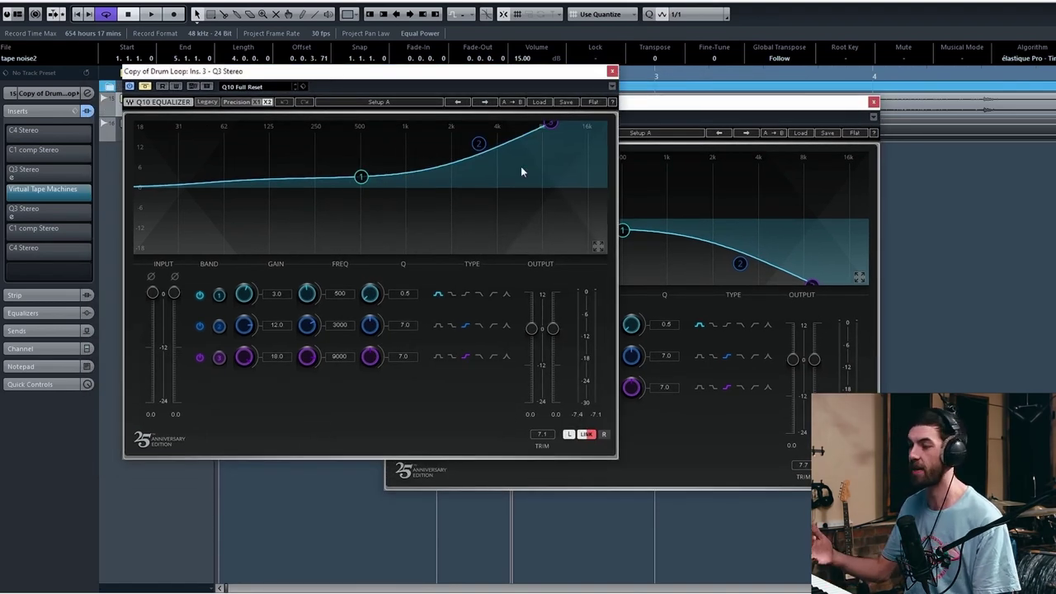
mouse_move(581, 73)
left_mouse_down()
mouse_move(551, 91)
mouse_move(589, 97)
left_mouse_up()
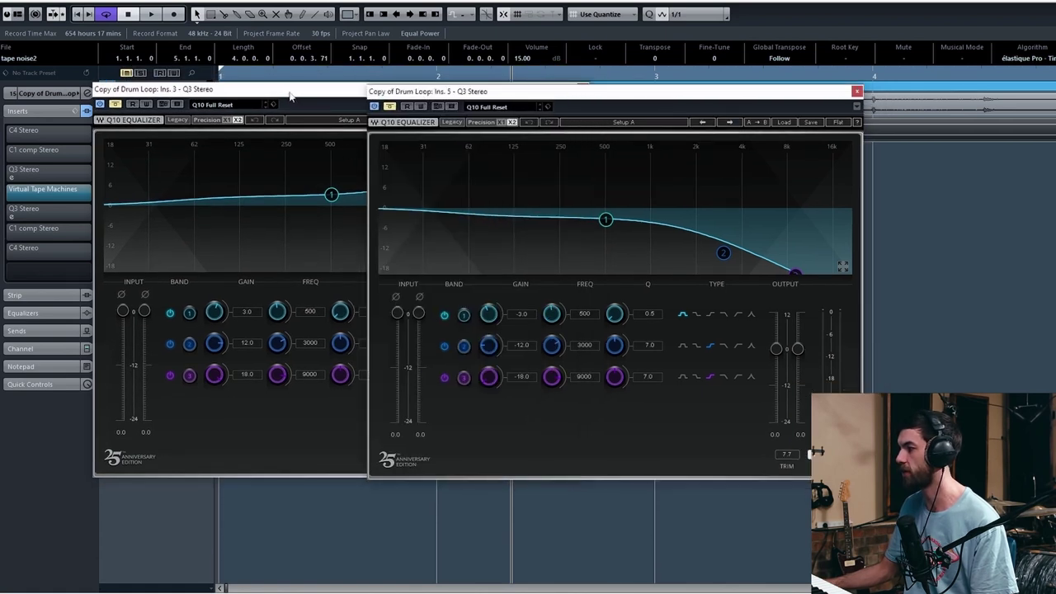
left_click_drag(289, 96, 315, 91)
mouse_move(635, 98)
left_mouse_down()
mouse_move(406, 85)
mouse_move(705, 85)
left_mouse_up()
mouse_move(341, 92)
left_mouse_down()
mouse_move(345, 77)
mouse_move(381, 81)
left_mouse_up()
Step: Close the EQ windows and enable both Q3 inserts while the drum loop plays
left_click(127, 123)
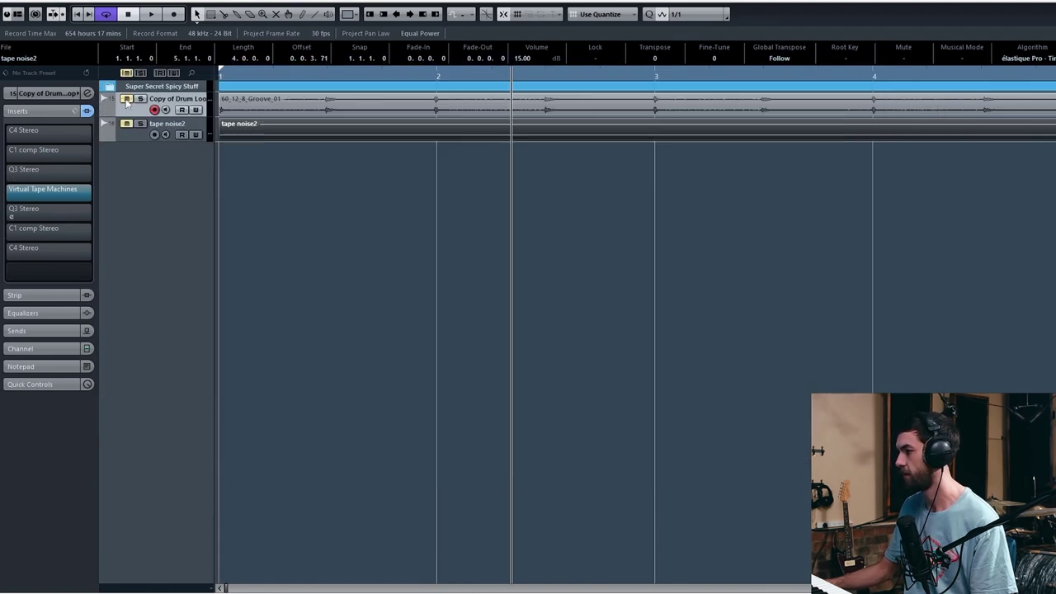
left_click(240, 72)
key("space")
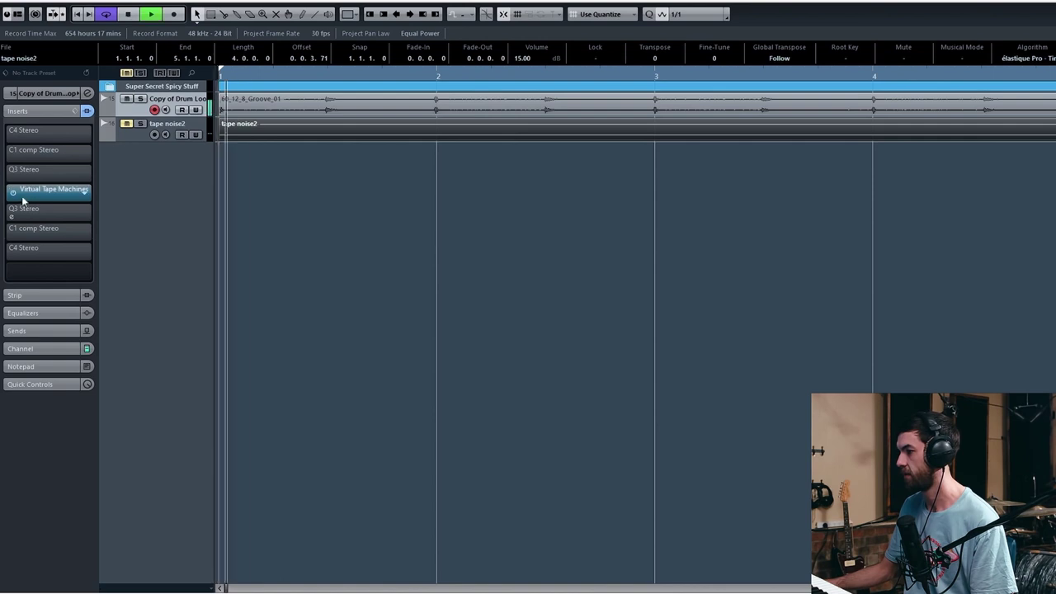
left_click(13, 213)
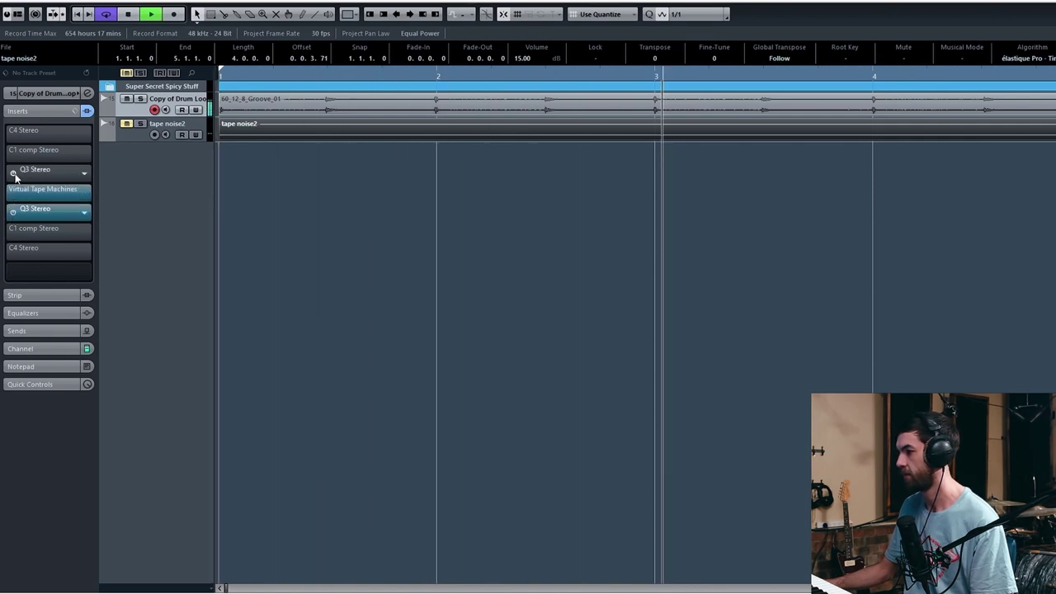
left_click(14, 174)
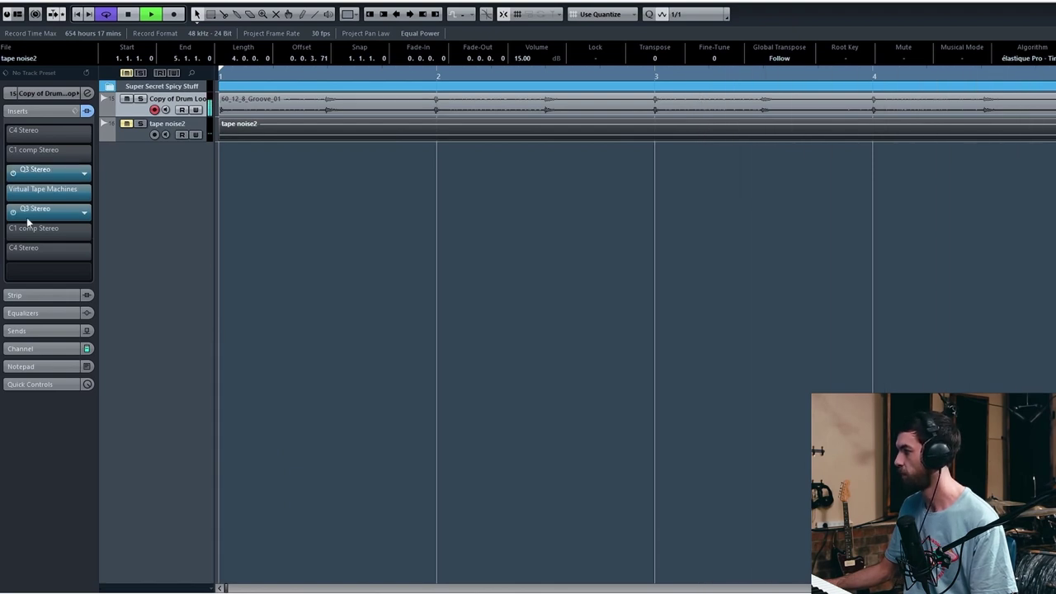
Step: Stop playback, clear the selection and bypass the treble-cutting Q3 insert
key("space")
left_click(288, 233)
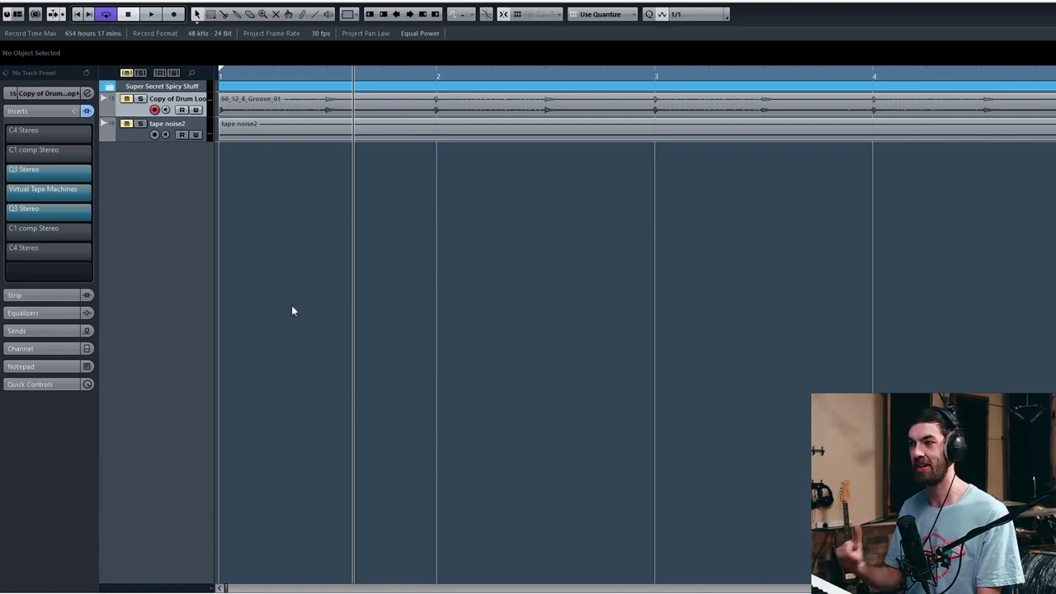
left_click(12, 212)
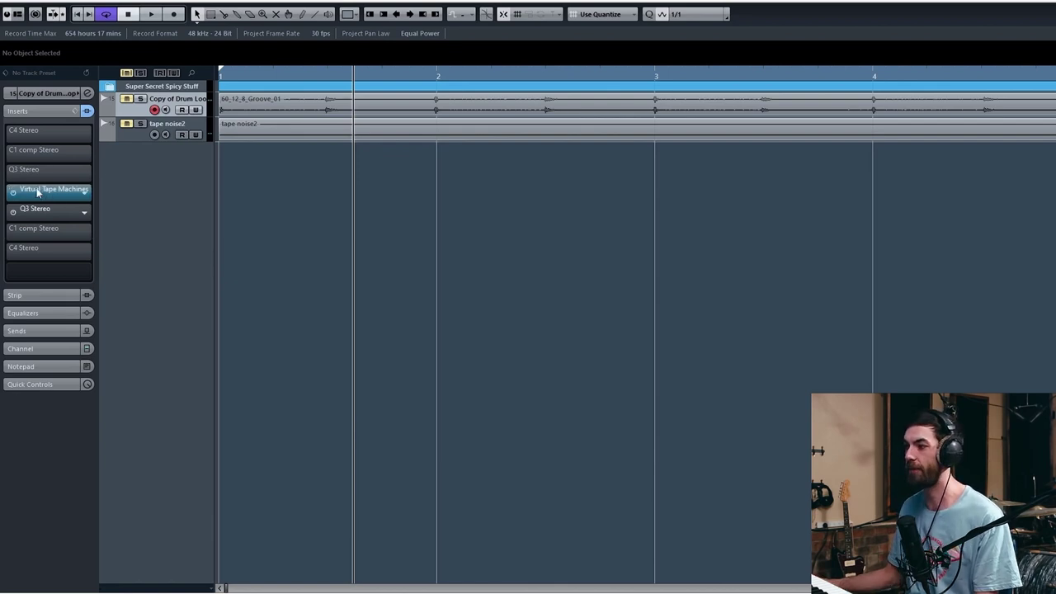
Step: Open the Ins. 2 and Ins. 6 C1 comp editors side by side
left_click(37, 152)
mouse_move(332, 166)
left_mouse_down()
mouse_move(346, 170)
mouse_move(328, 147)
left_mouse_up()
left_click(47, 235)
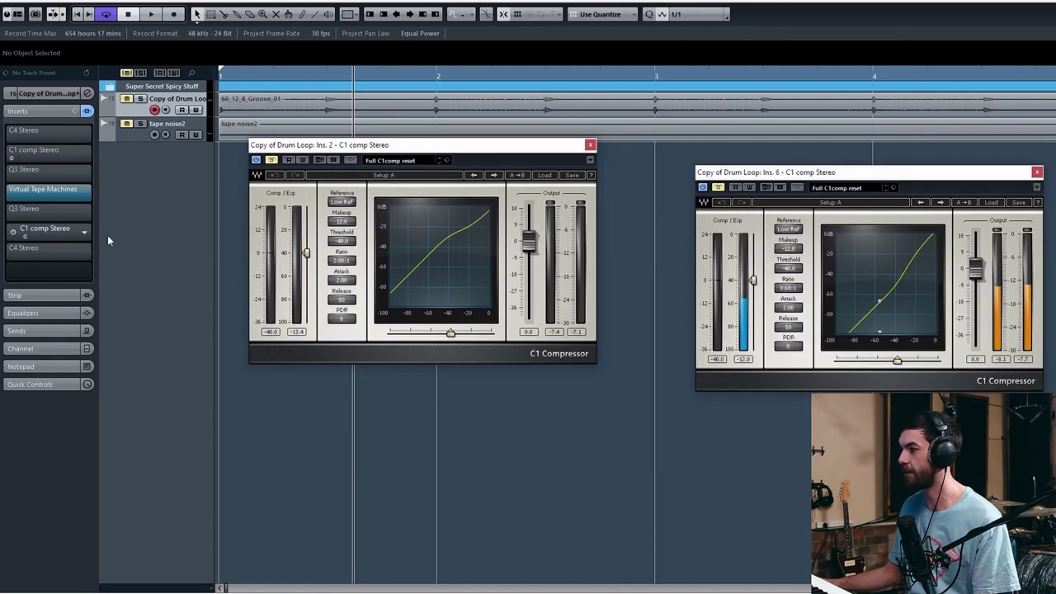
mouse_move(816, 173)
left_mouse_down()
mouse_move(731, 144)
mouse_move(737, 166)
left_mouse_up()
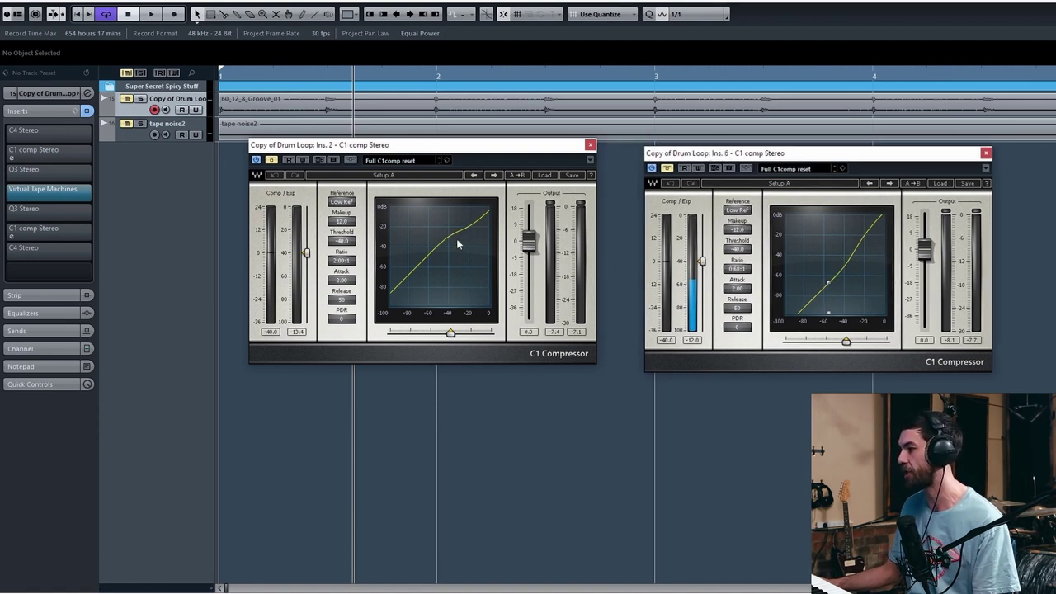
left_click_drag(781, 155, 765, 149)
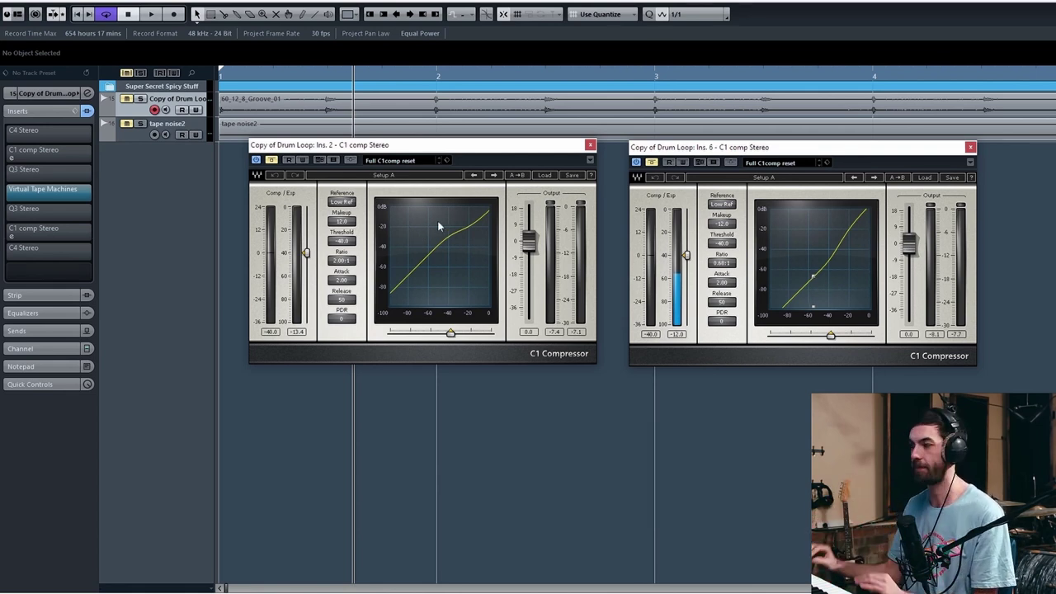
left_click_drag(442, 144, 460, 142)
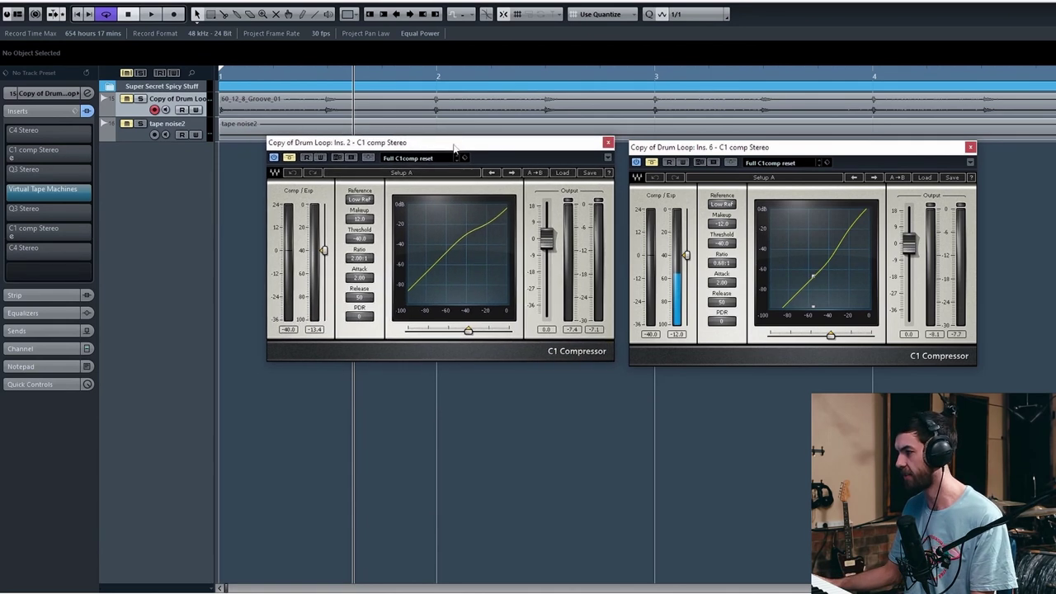
Step: Un-bypass both C1 compressors (2:1 and 0.68:1) during playback, then stop
key("space")
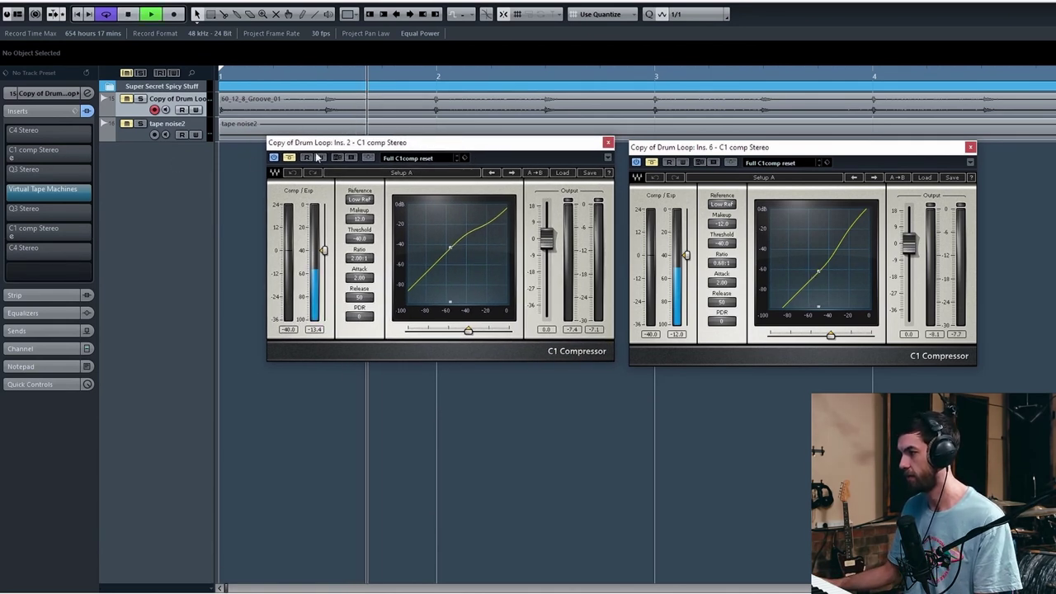
left_click_drag(347, 143, 338, 146)
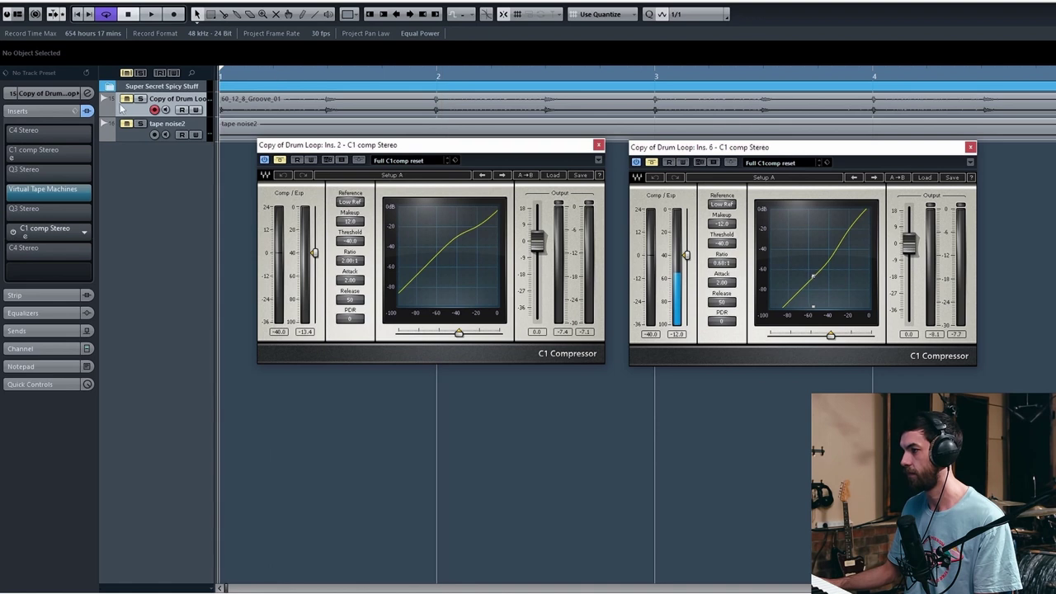
left_click(279, 160)
key("space")
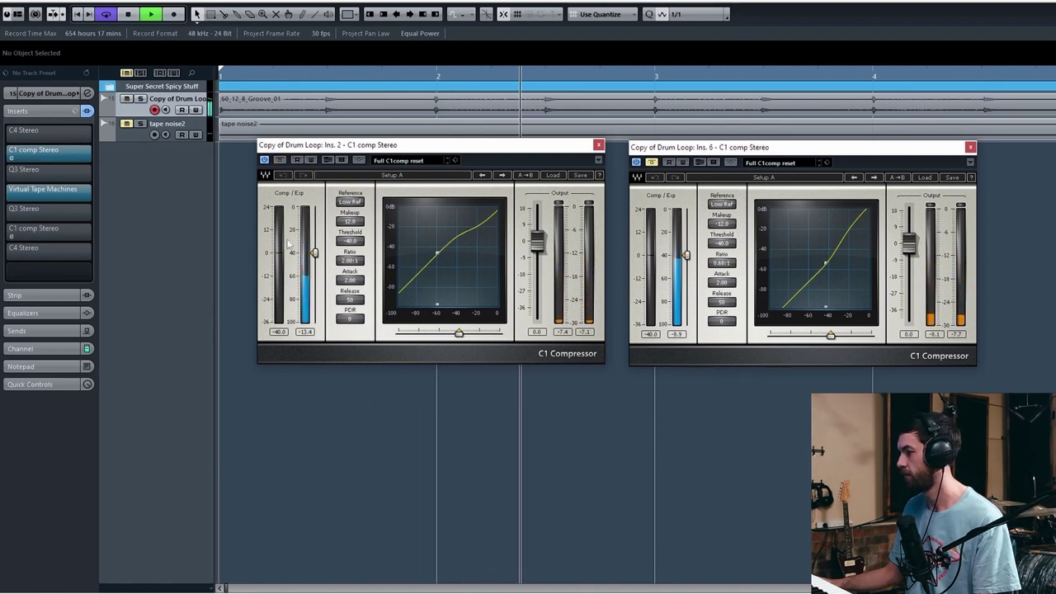
left_click(652, 163)
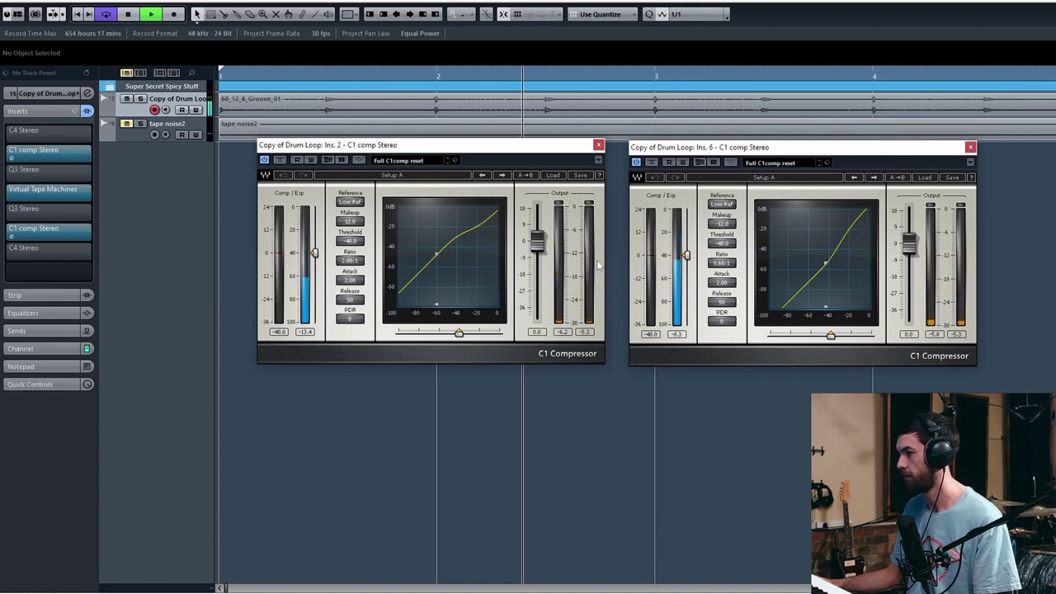
key("space")
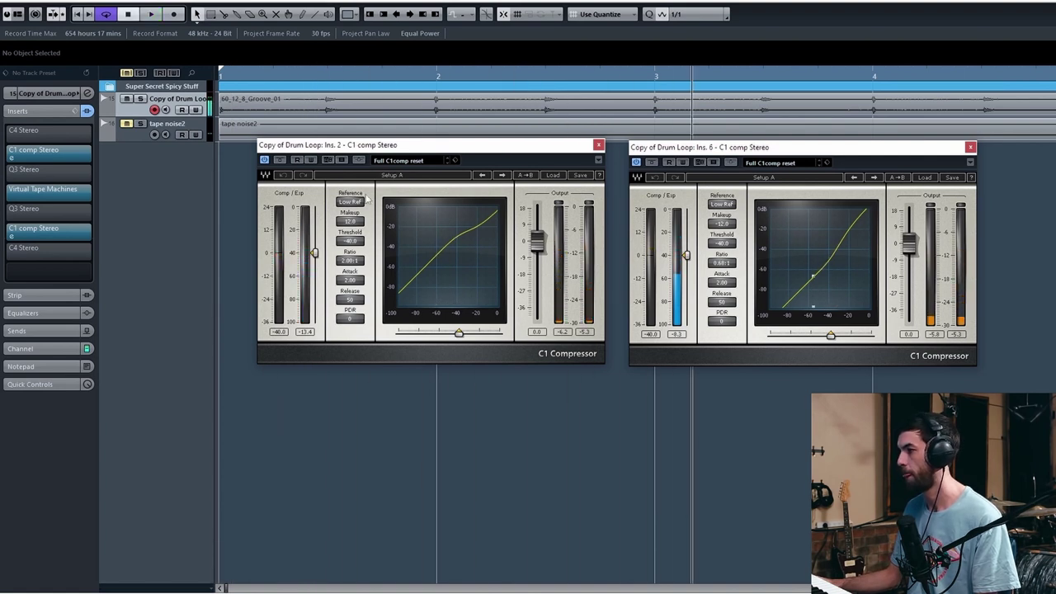
Step: Mute the first track and shift both compressor windows for comparison
left_click(126, 99)
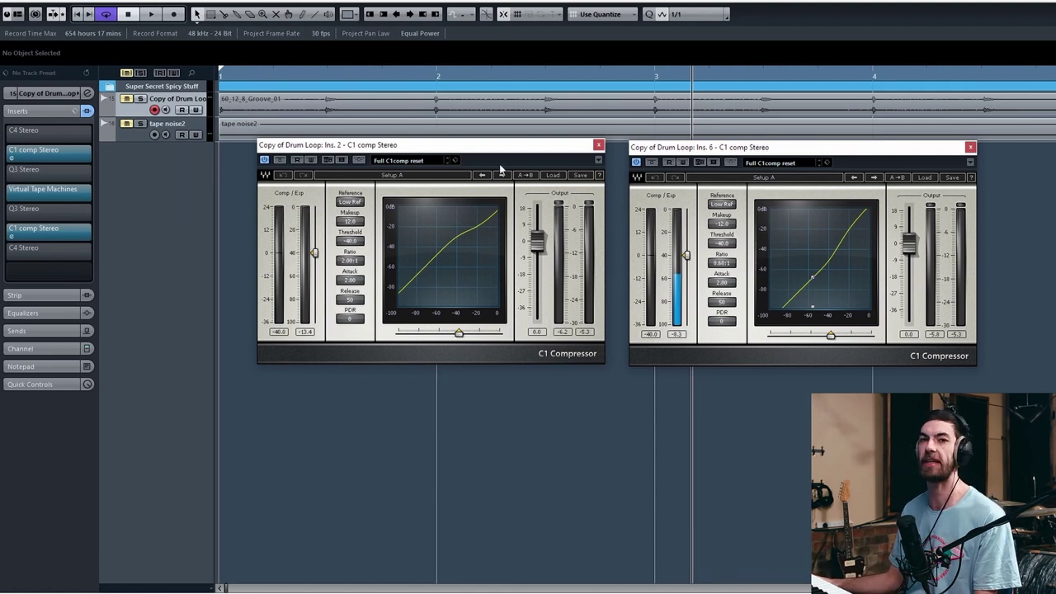
left_click_drag(501, 152, 484, 165)
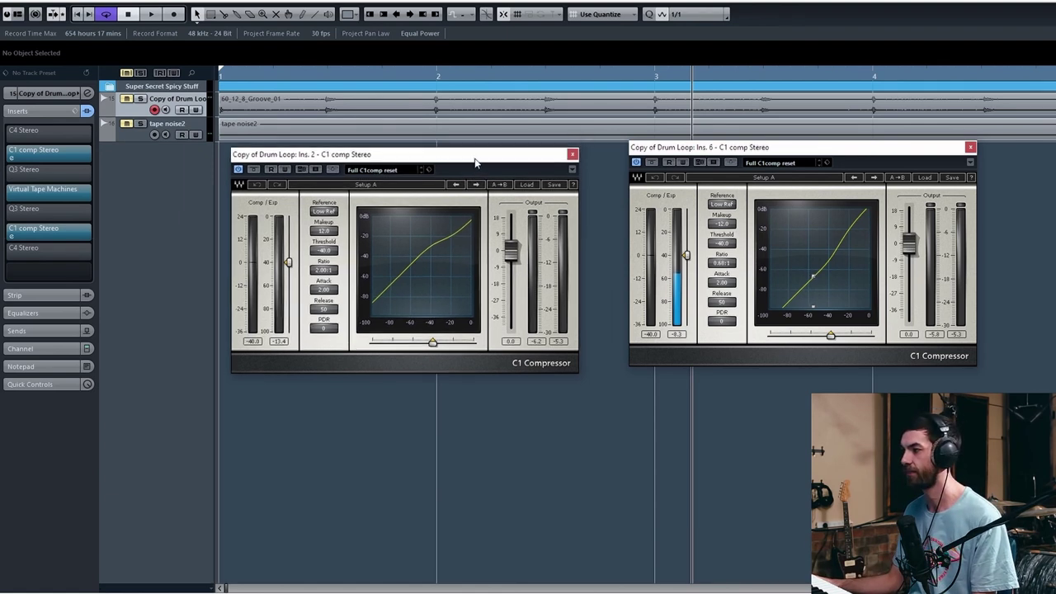
left_click_drag(689, 149, 662, 160)
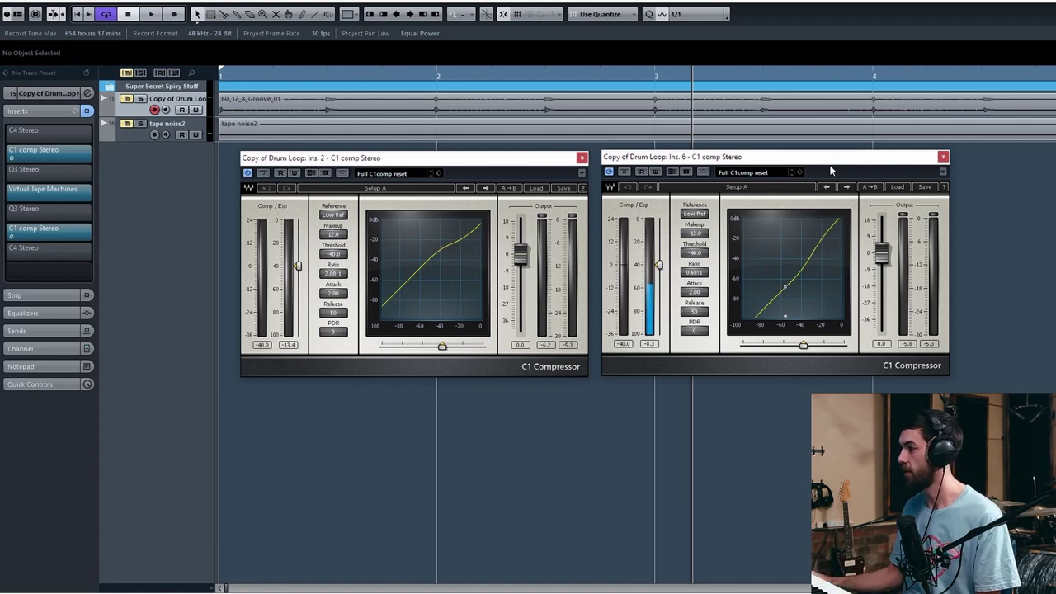
left_click_drag(818, 163, 791, 163)
Step: Close both C1 editors and bypass both C1 comp slots
left_click(916, 156)
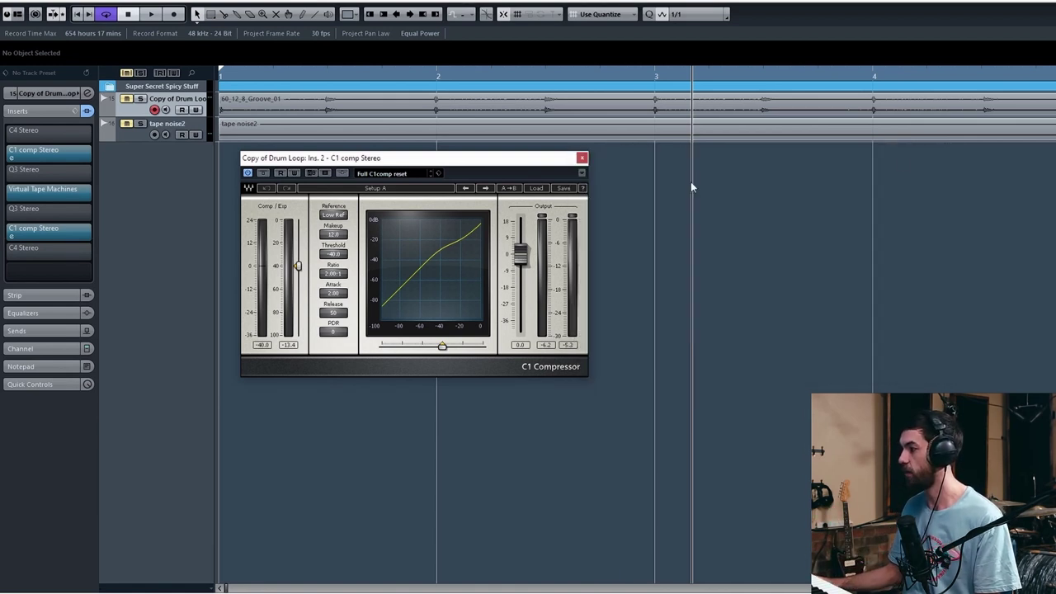
left_click(581, 157)
left_click(12, 154)
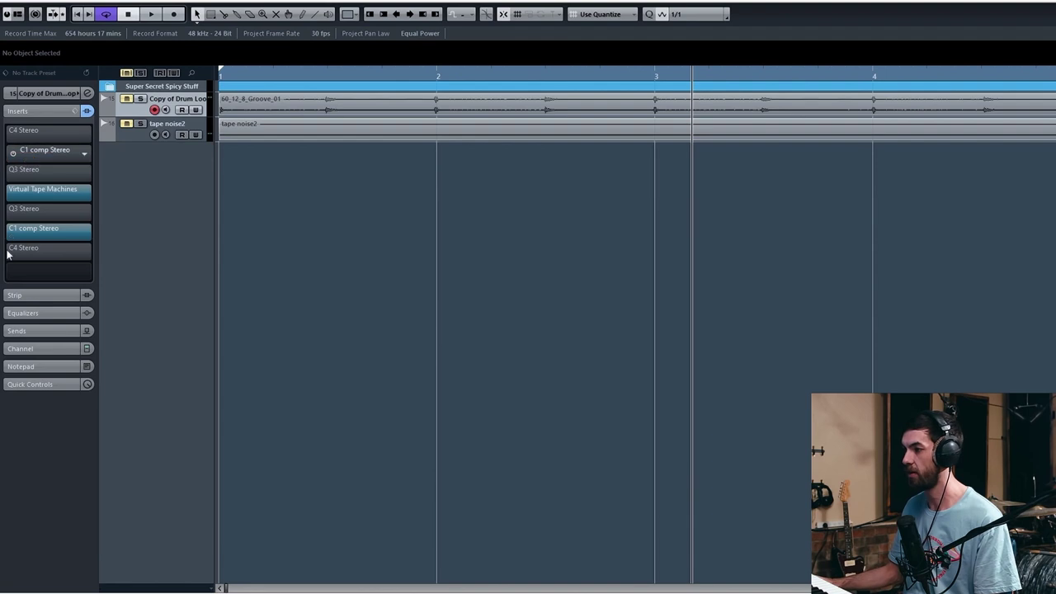
left_click(12, 232)
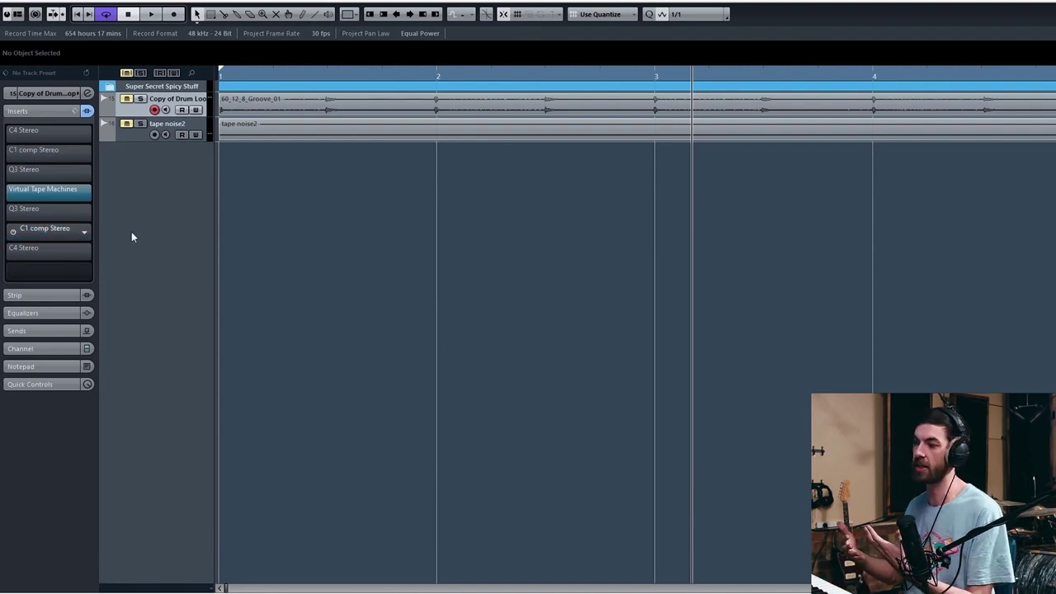
Step: Open both C4 Stereo multiband editors and align them side by side
left_click(37, 249)
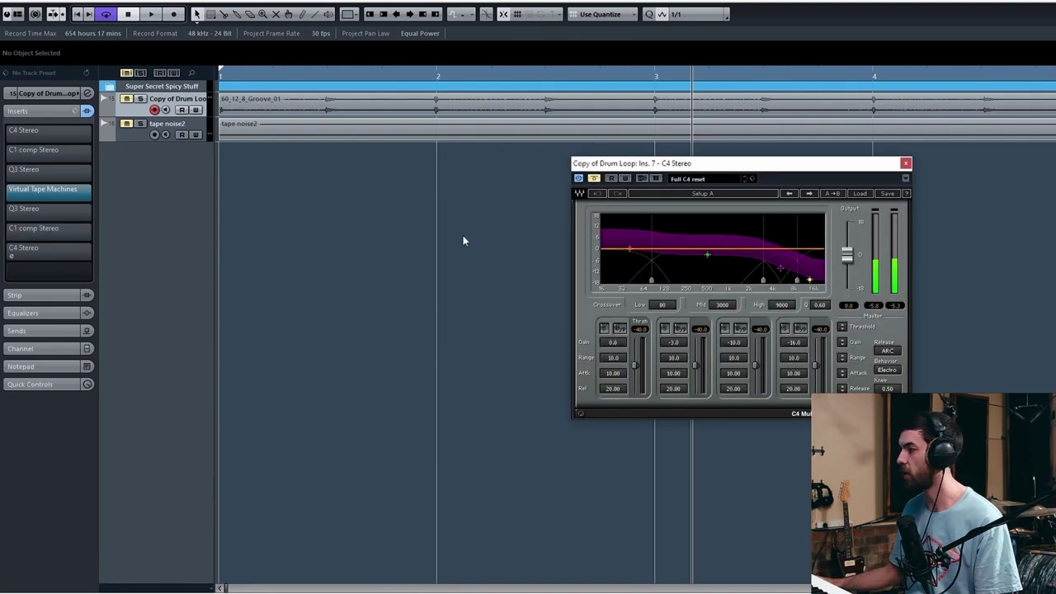
left_click(45, 133)
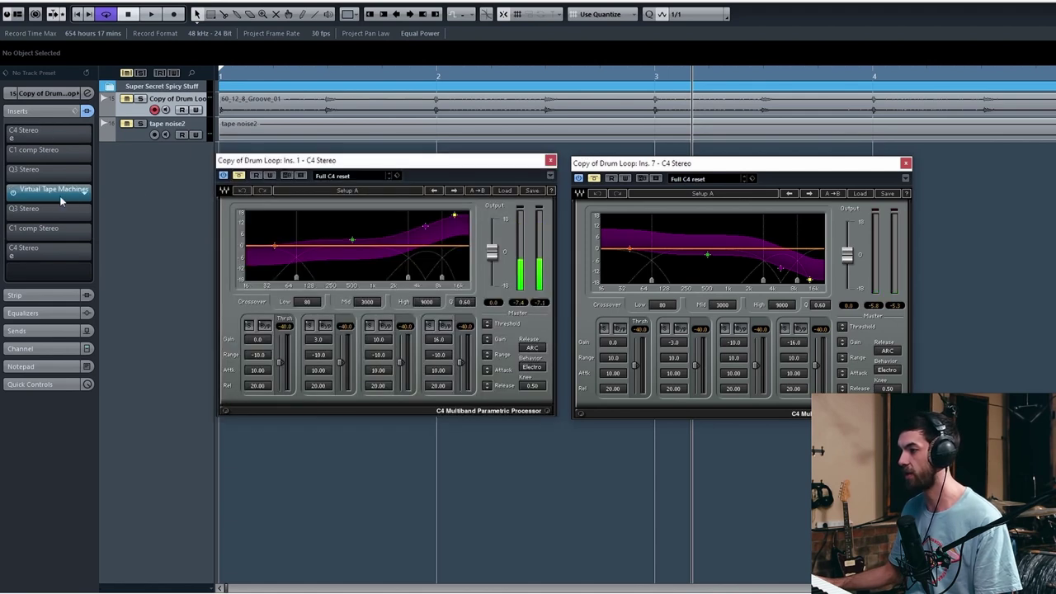
left_click_drag(360, 164, 337, 168)
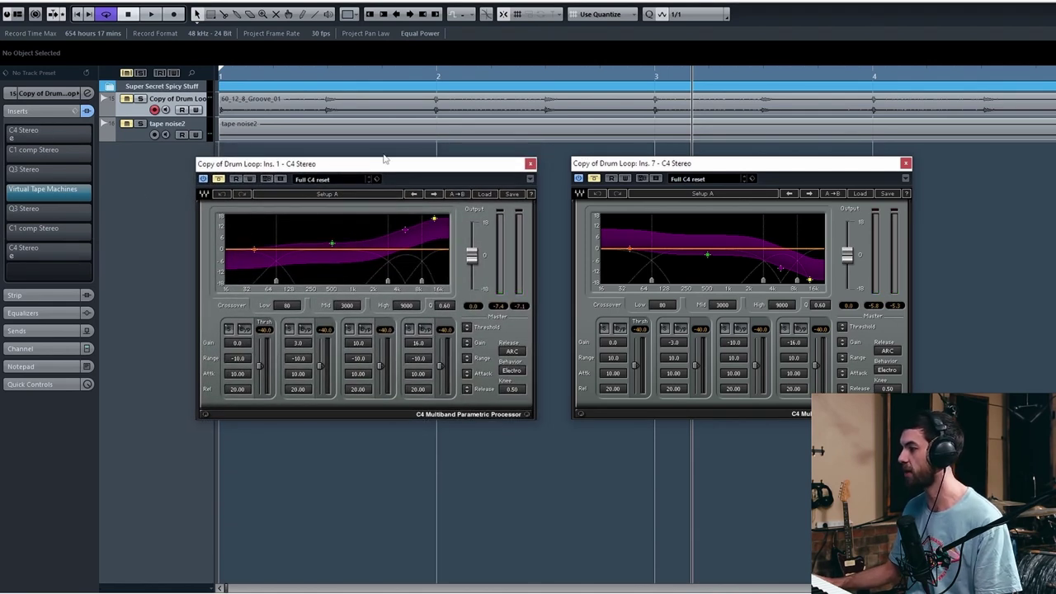
left_click_drag(640, 166, 647, 176)
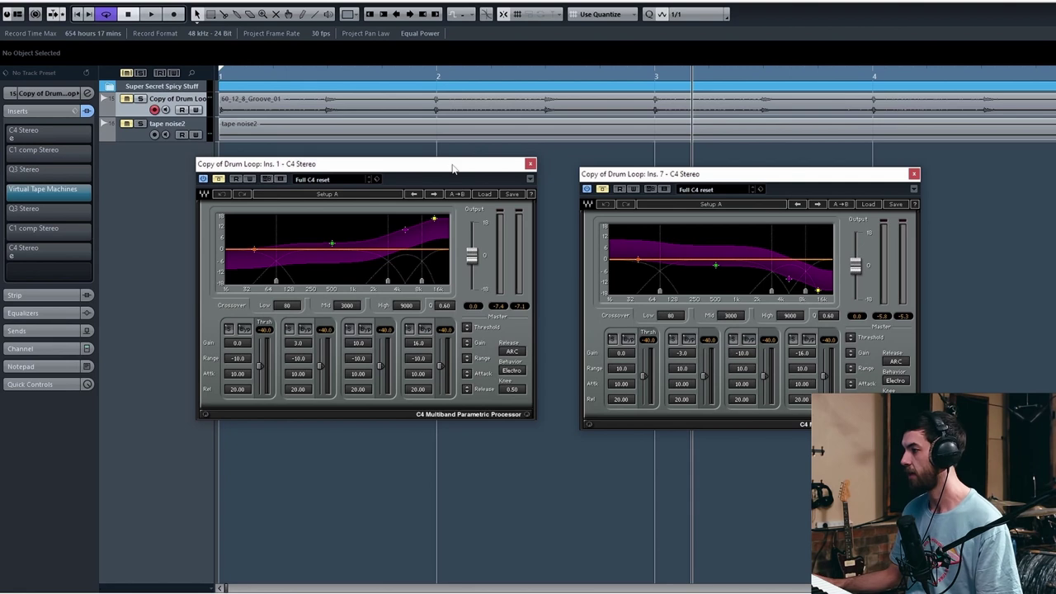
left_click_drag(454, 168, 451, 169)
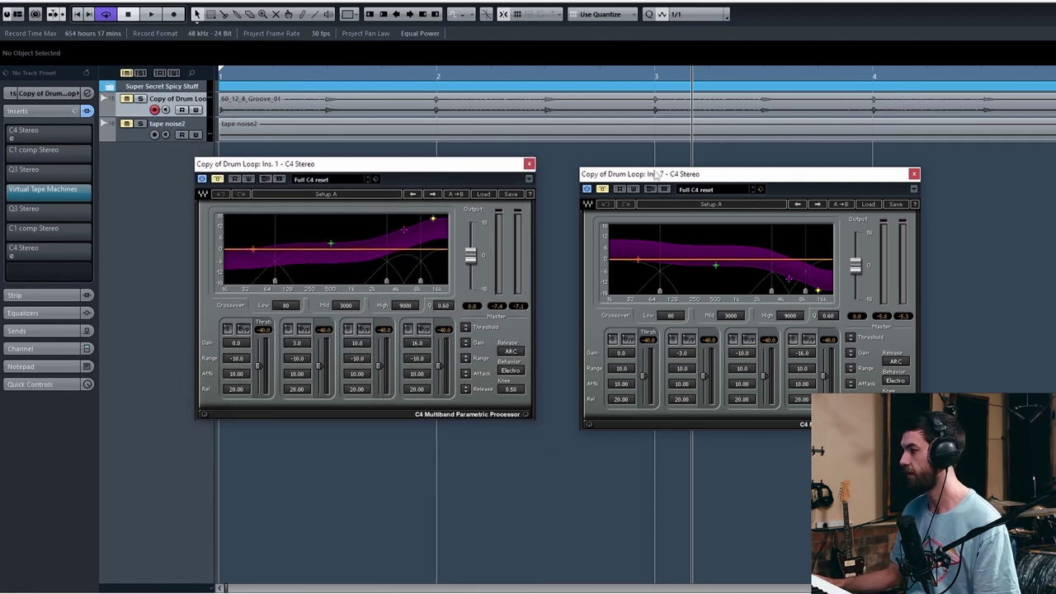
left_click_drag(652, 174, 650, 164)
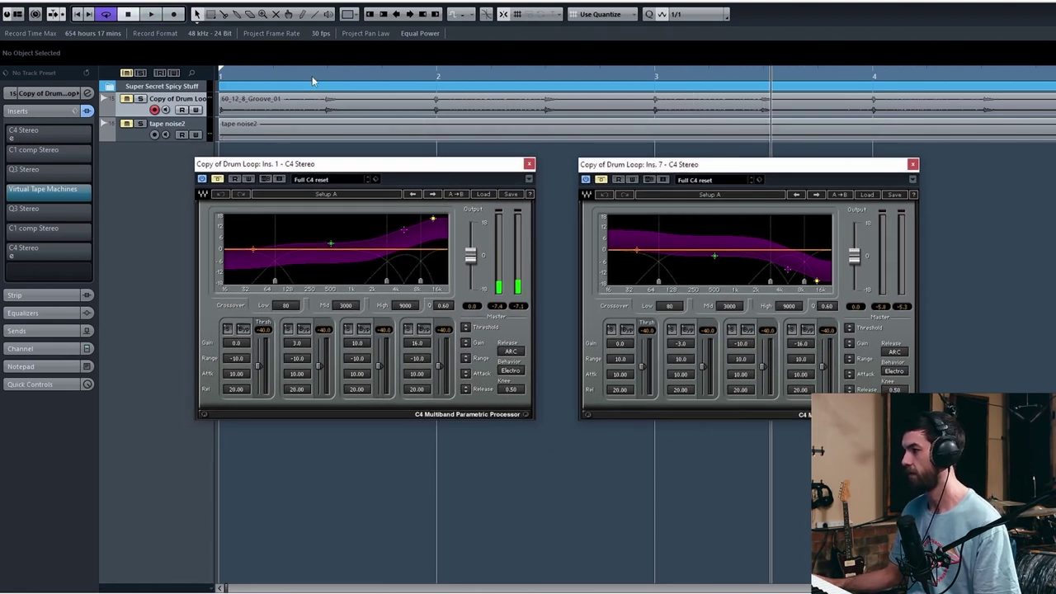
Step: Enable both C4 multibands during playback, then close their windows
key("space")
key("space")
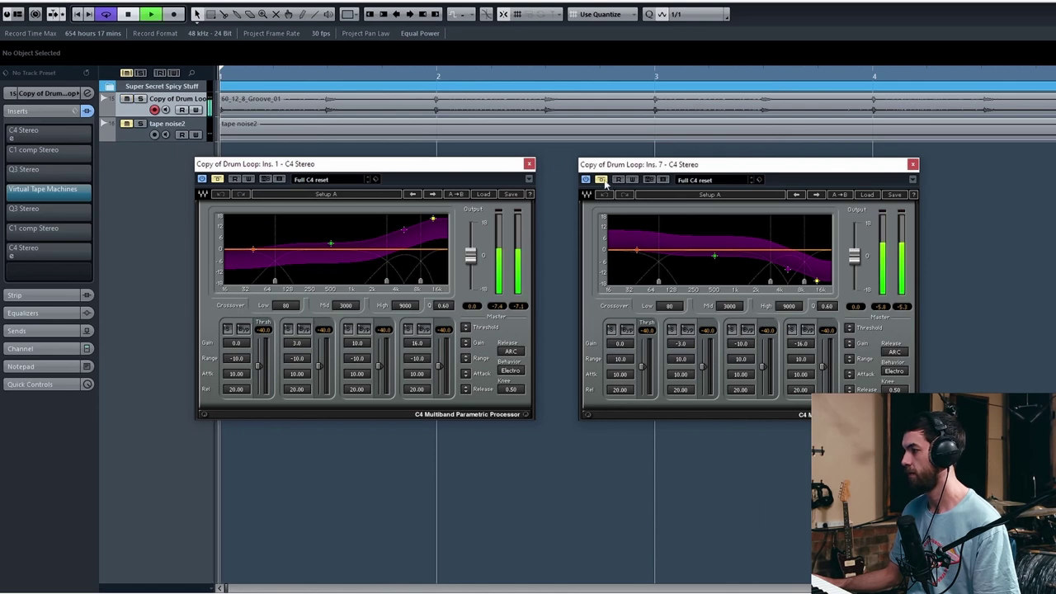
left_click(602, 180)
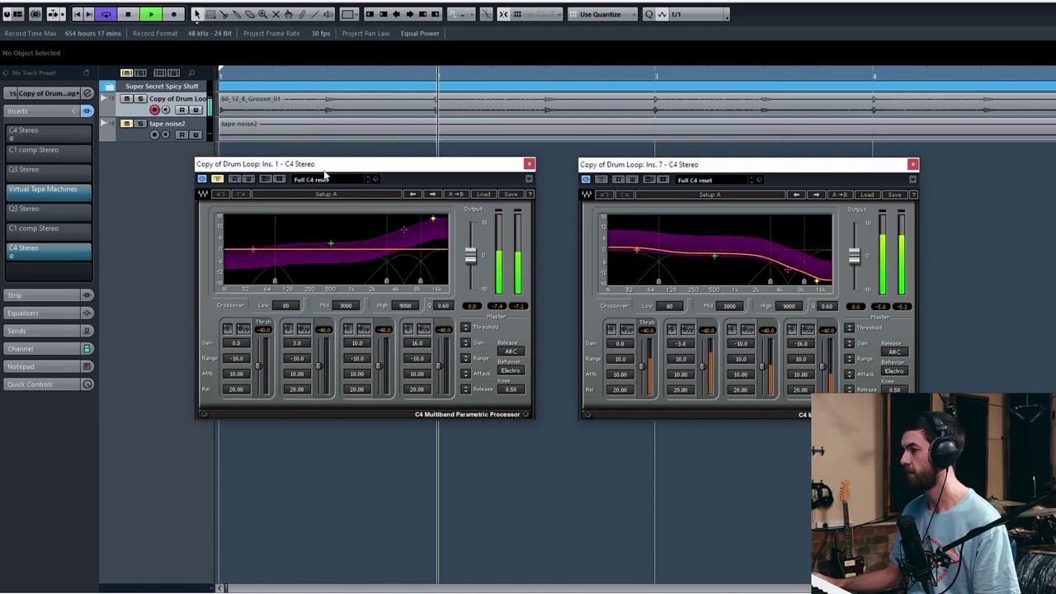
left_click(217, 179)
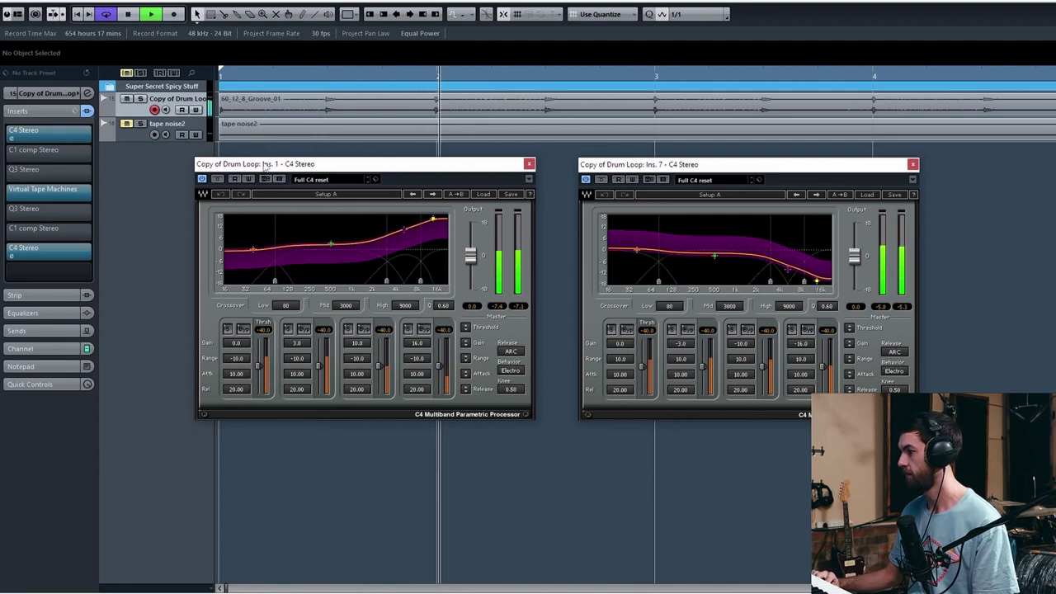
key("space")
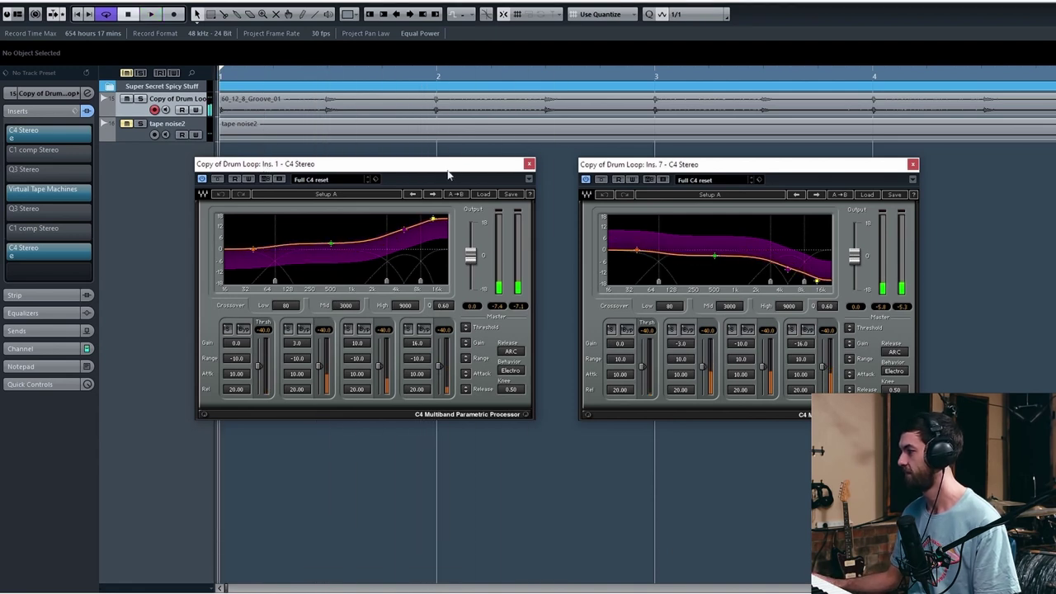
key("space")
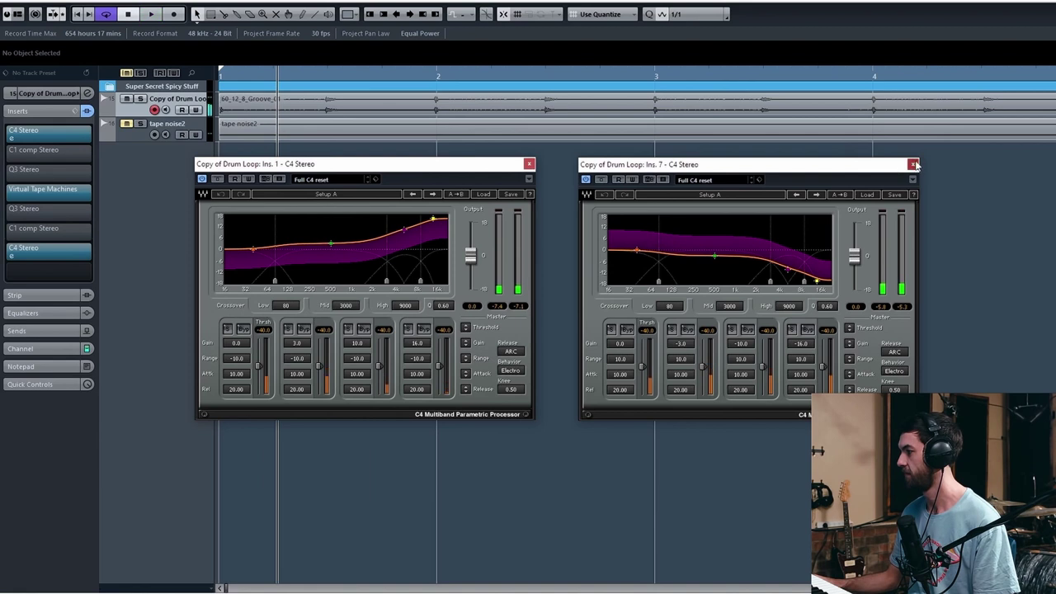
left_click(914, 164)
left_click(529, 164)
Step: Mute Copy of Drum Loop and expand the Super Secret Spicy Stuff folder
left_click(128, 98)
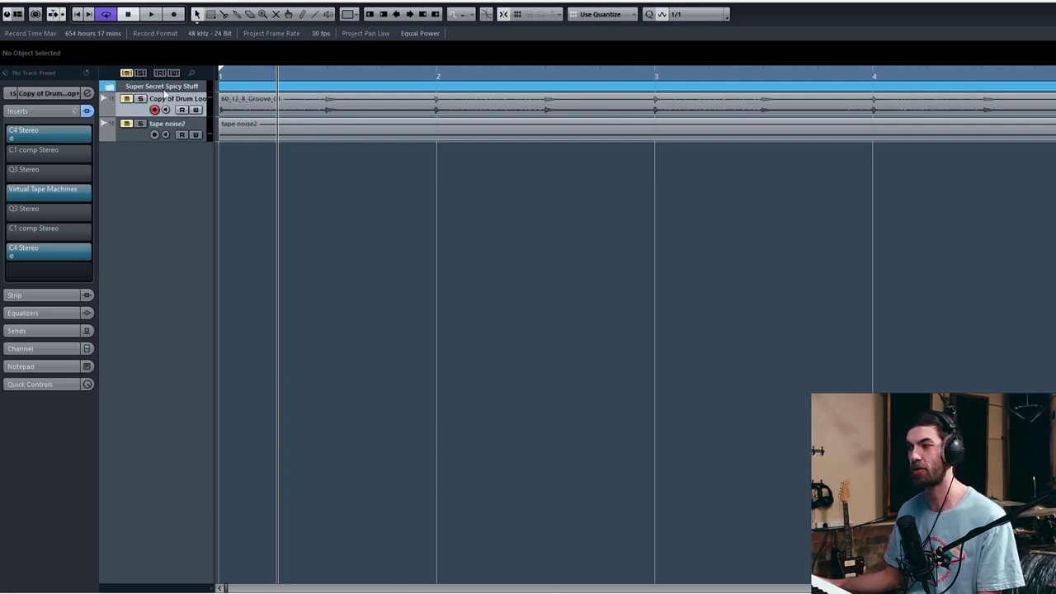
left_click(113, 98)
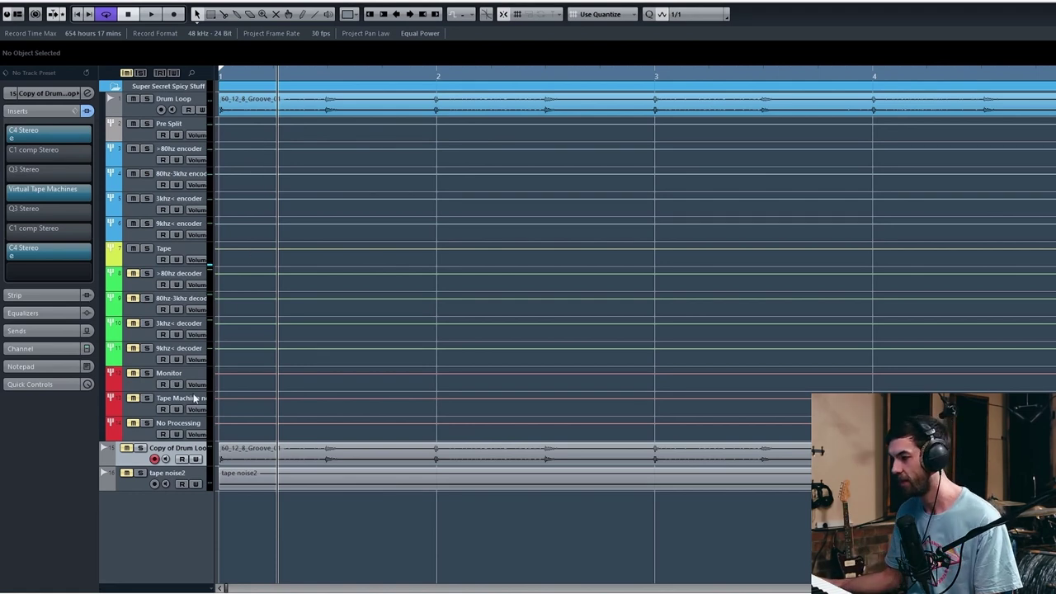
Step: Show Drum Loop's routing and sends to Pre Split, Tape Machine no NR and No Processing
left_click(196, 108)
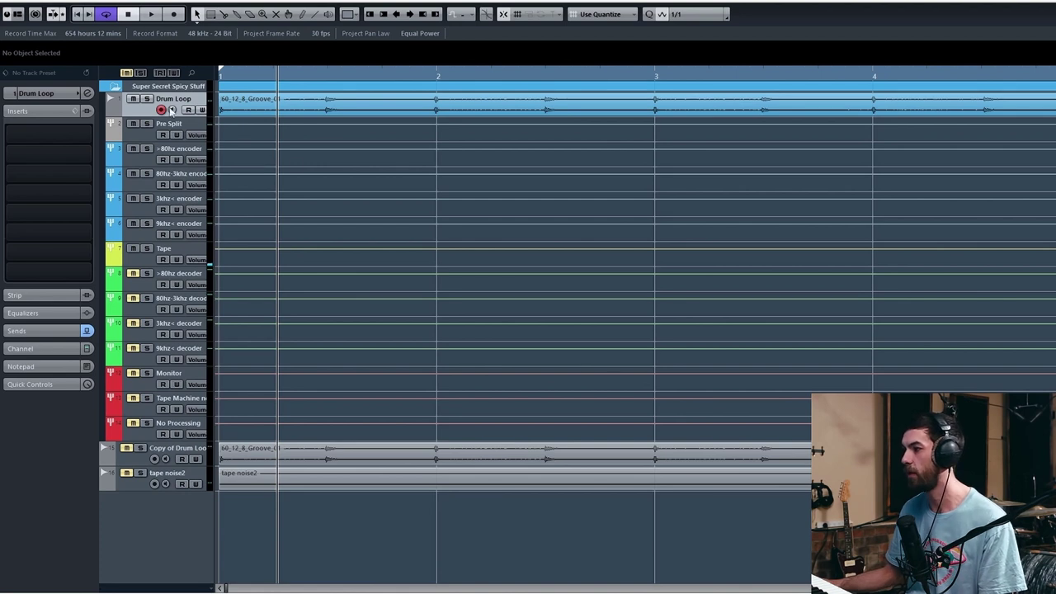
left_click(33, 95)
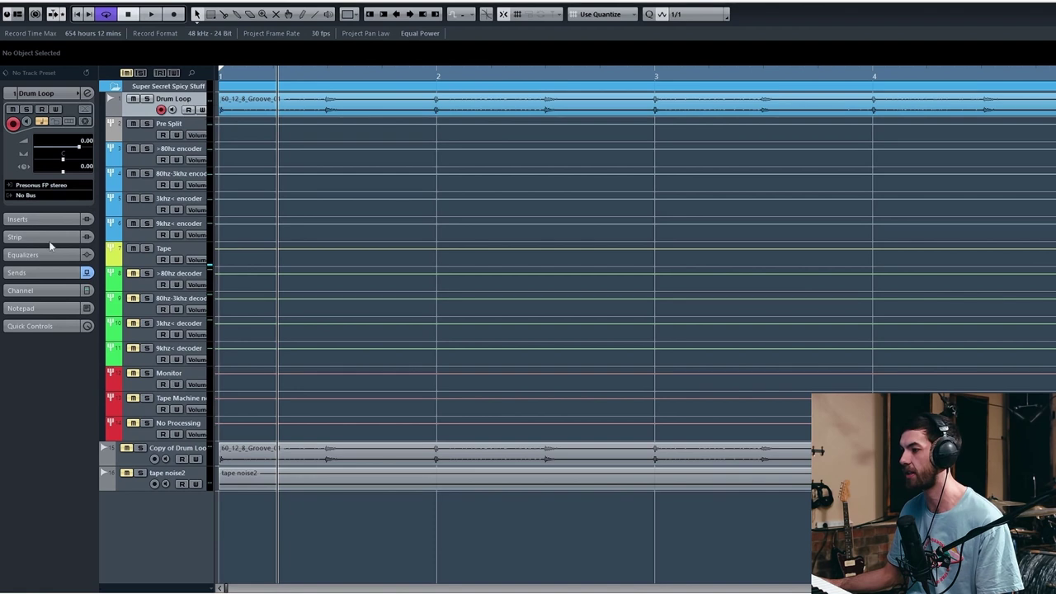
left_click(40, 272)
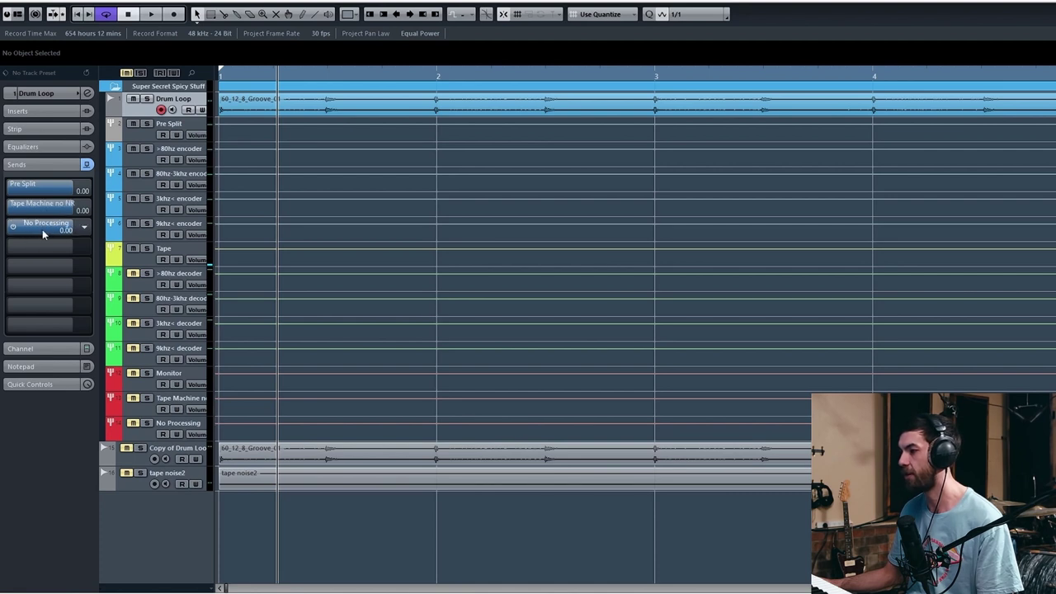
Step: Inspect the No Processing, Tape Machine, Monitor and 9khz< decoder tracks' inserts
left_click(186, 427)
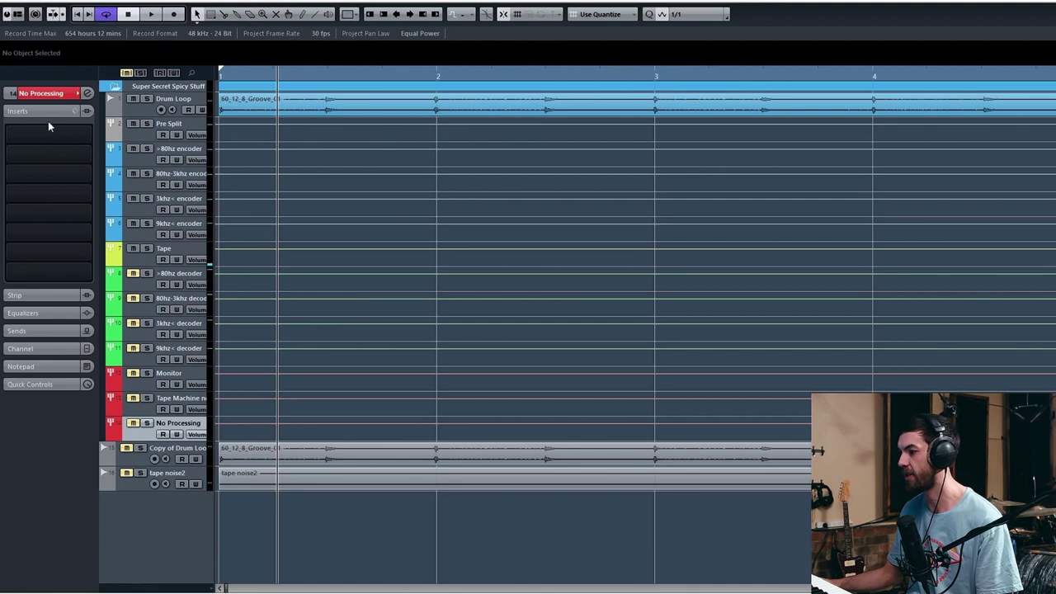
left_click(188, 400)
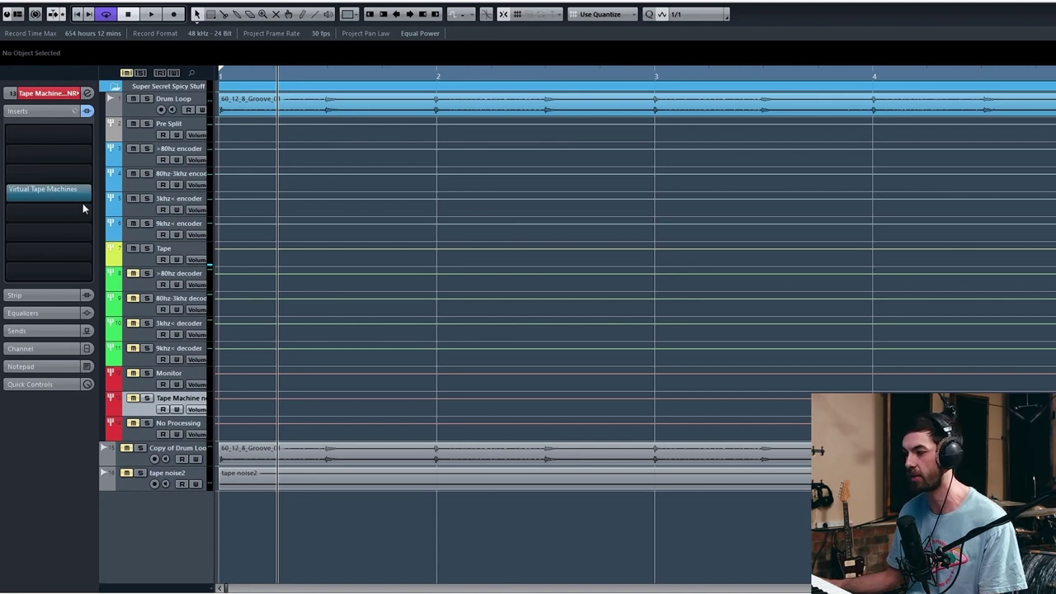
left_click(186, 376)
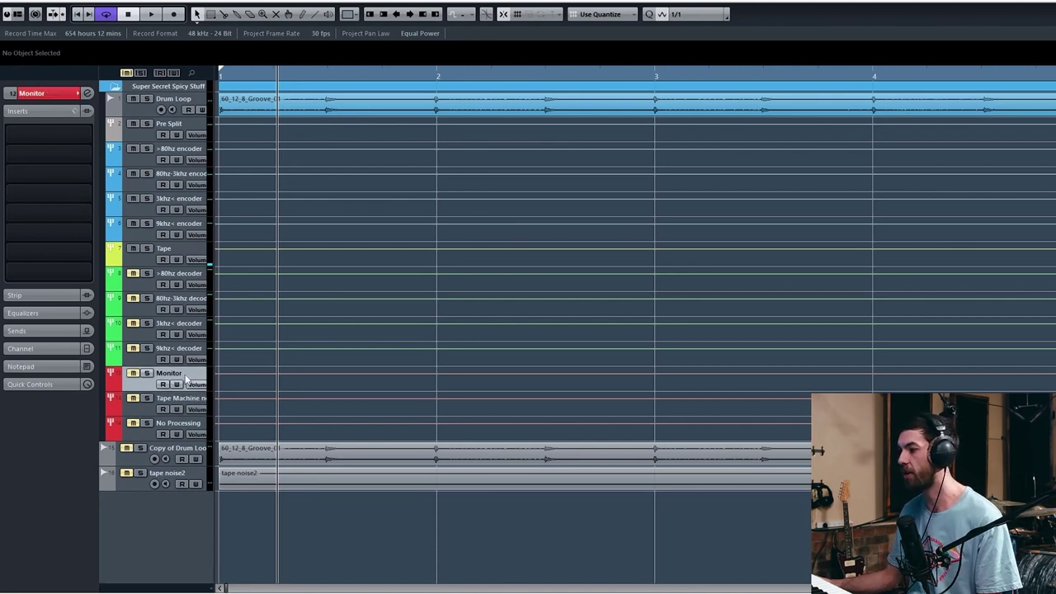
left_click(186, 351)
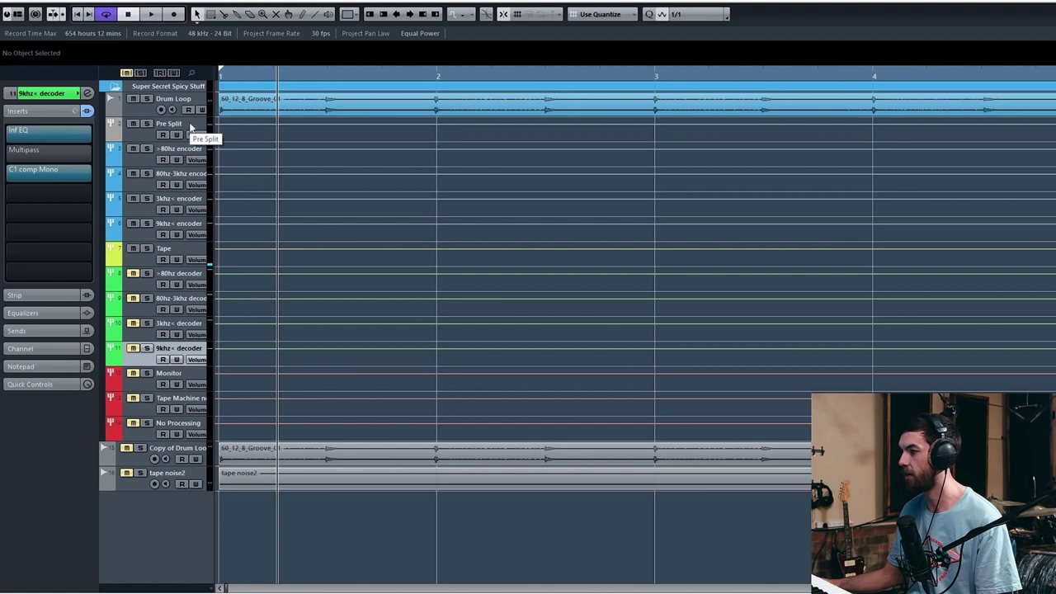
Step: Show Pre Split's routing and its sends to the four band encoders
left_click(189, 135, "shift")
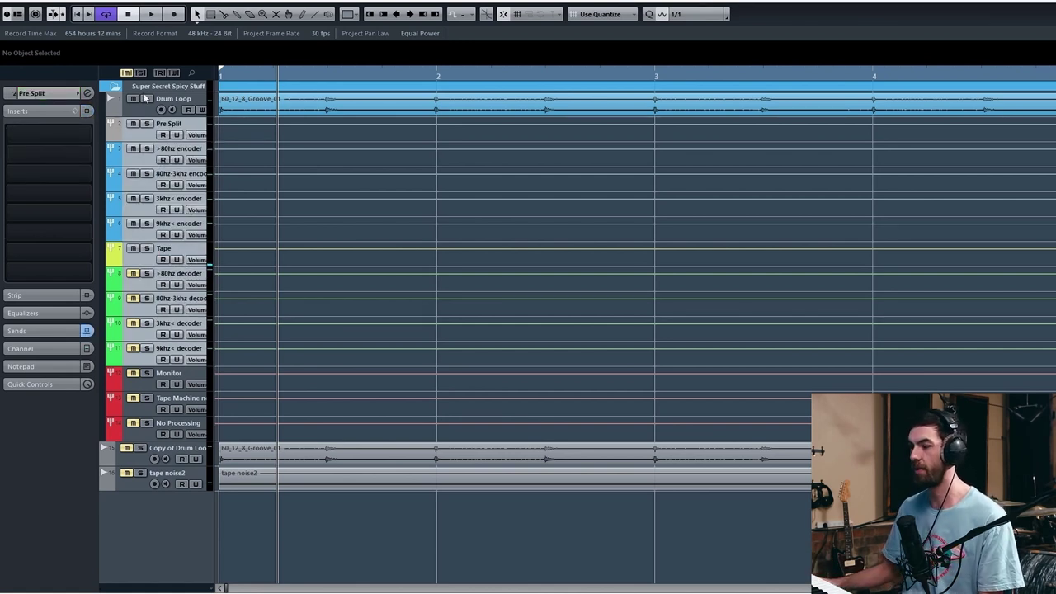
left_click(173, 101)
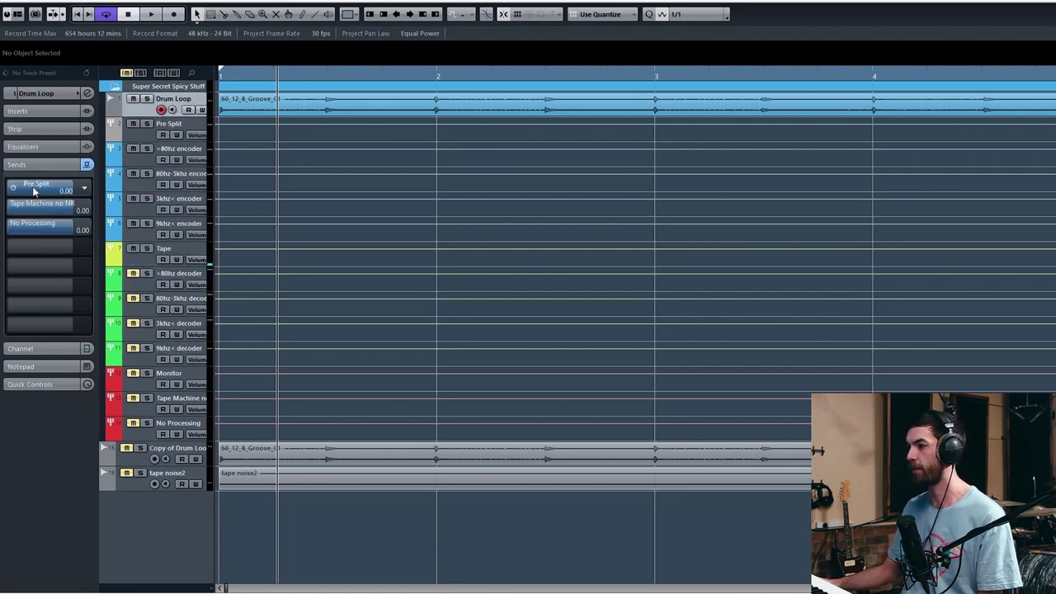
left_click(177, 122)
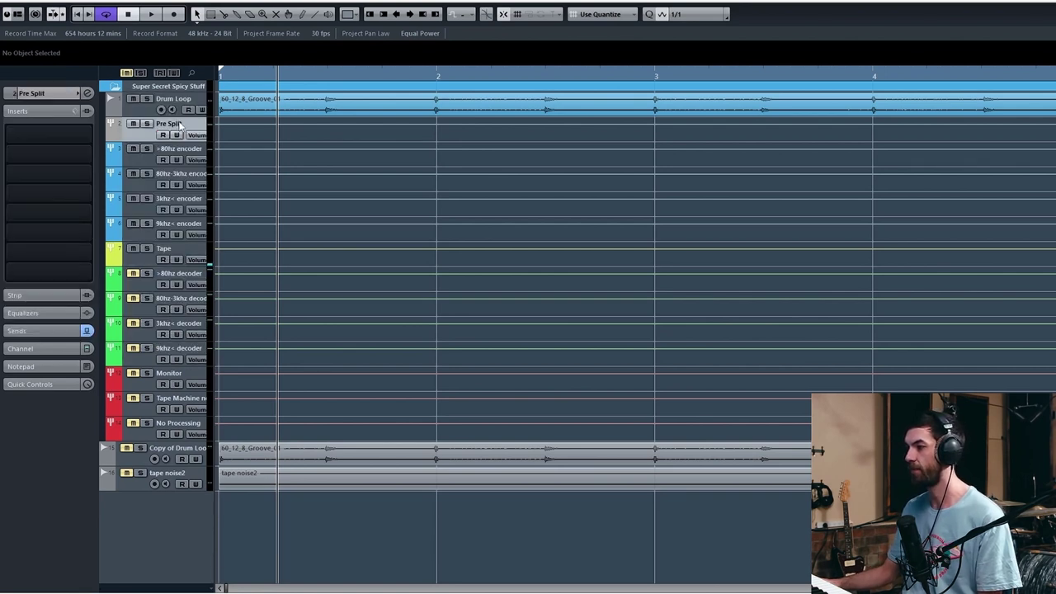
left_click(54, 94)
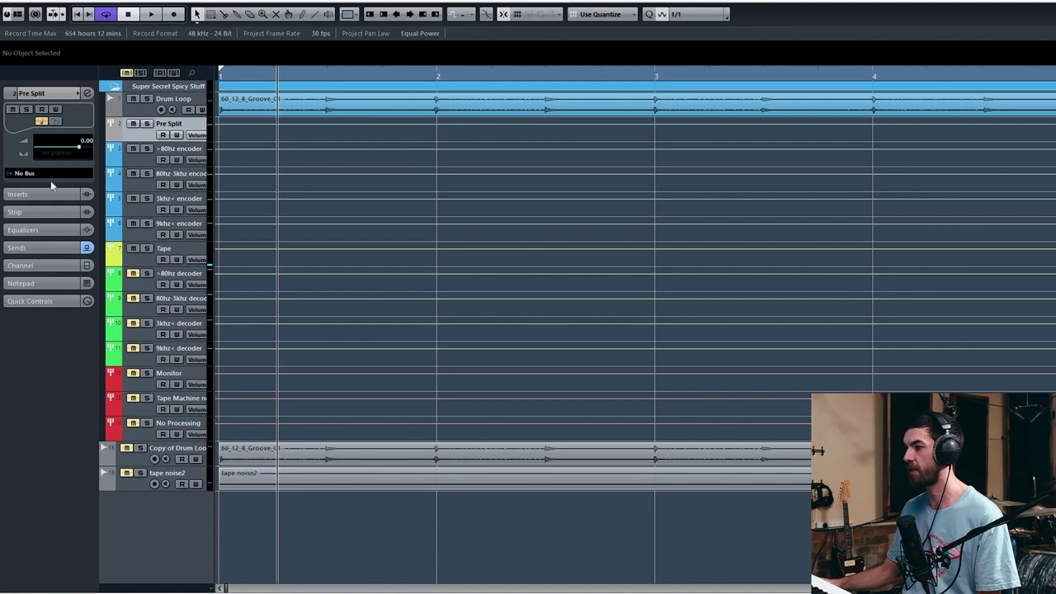
left_click(53, 251)
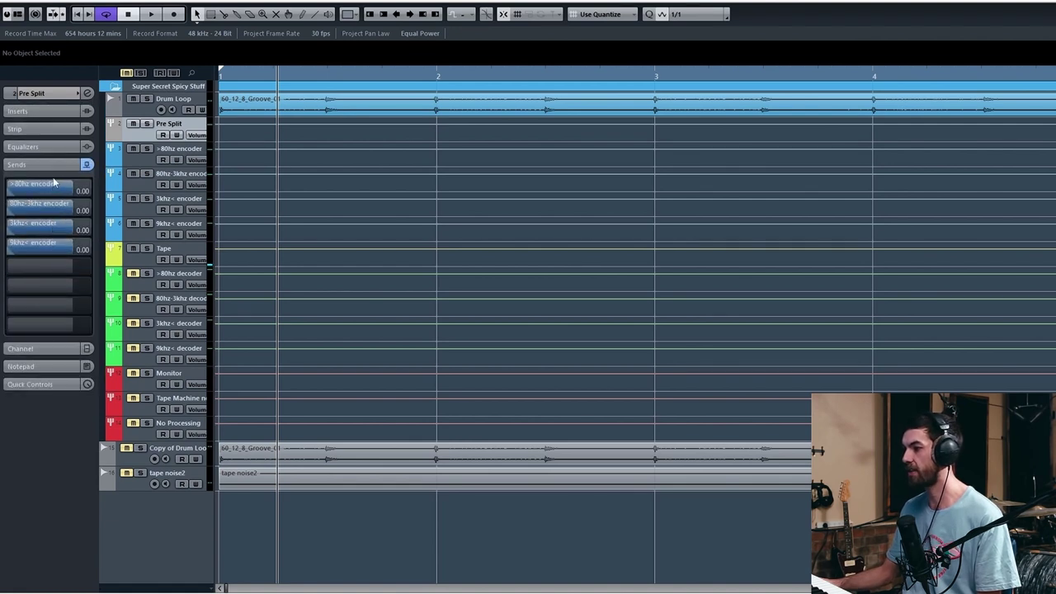
mouse_move(45, 188)
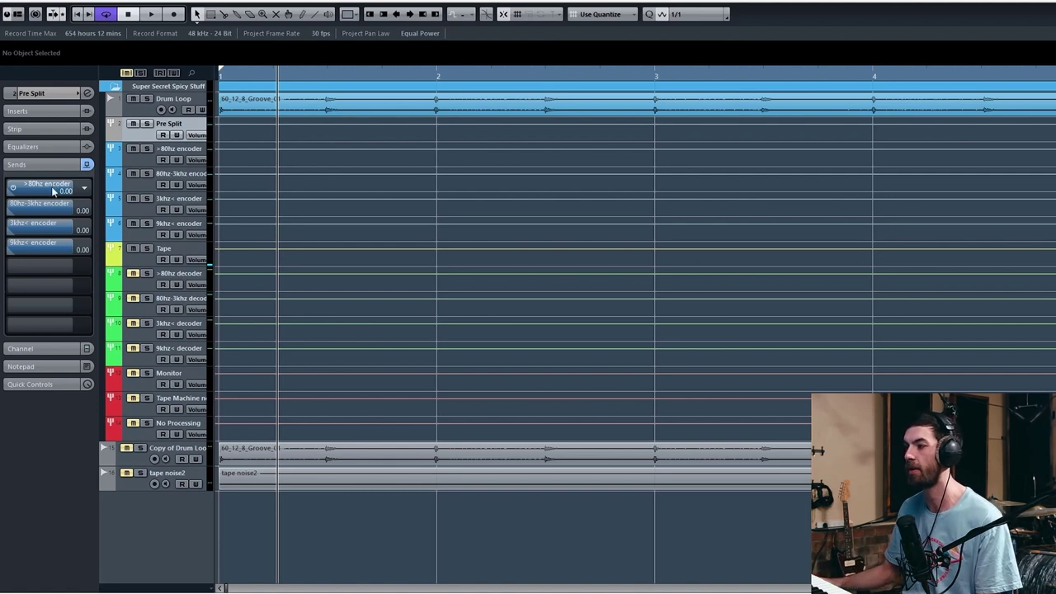
Step: Confirm >80hz encoder outputs to Tape, and view Tape's inserts and sends to the decoders
left_click(181, 156)
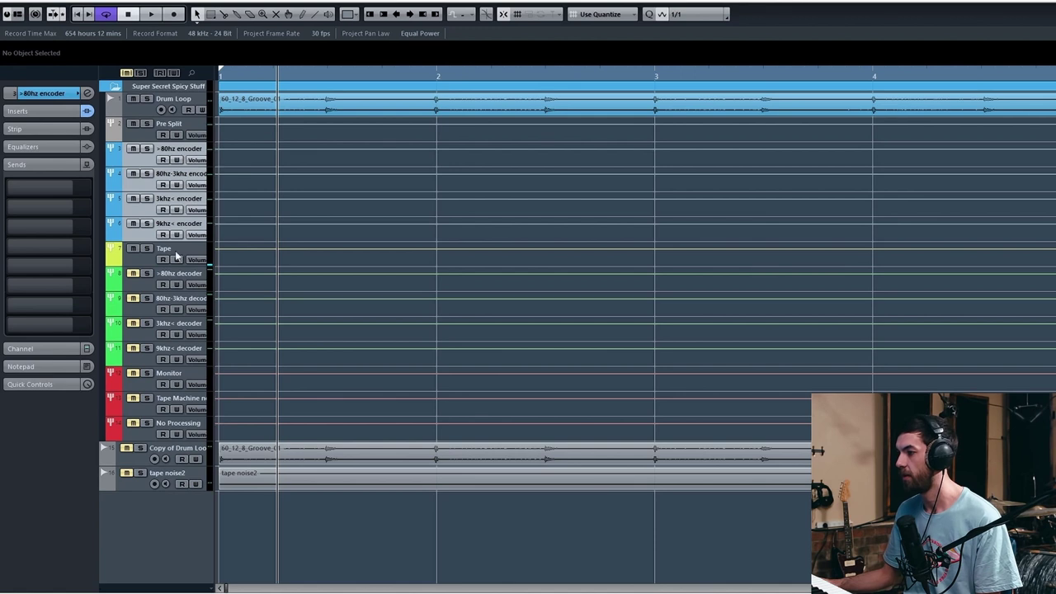
left_click(55, 97)
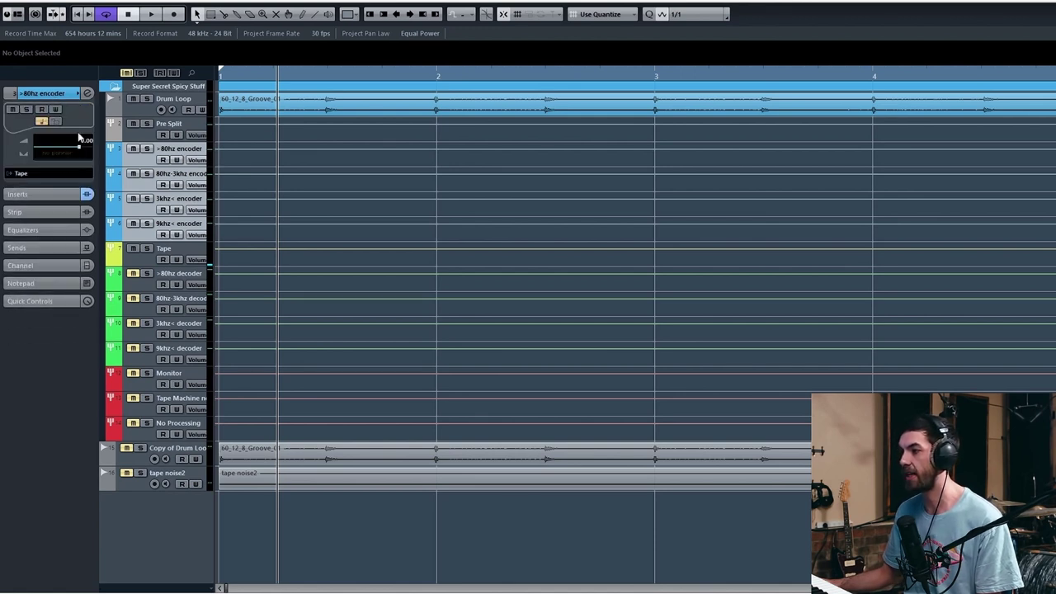
left_click(165, 251)
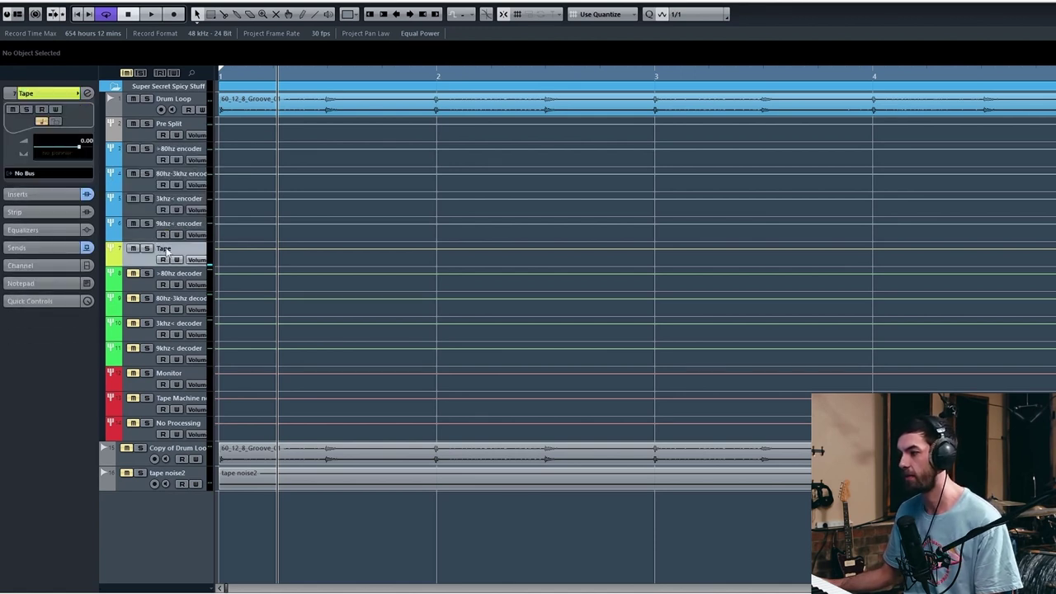
left_click(61, 194)
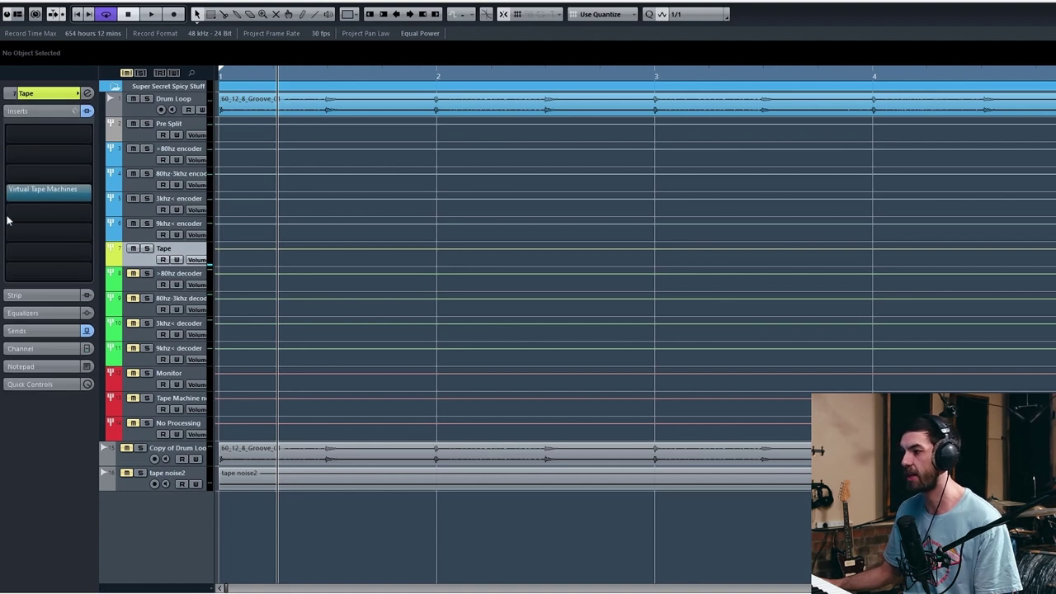
mouse_move(45, 189)
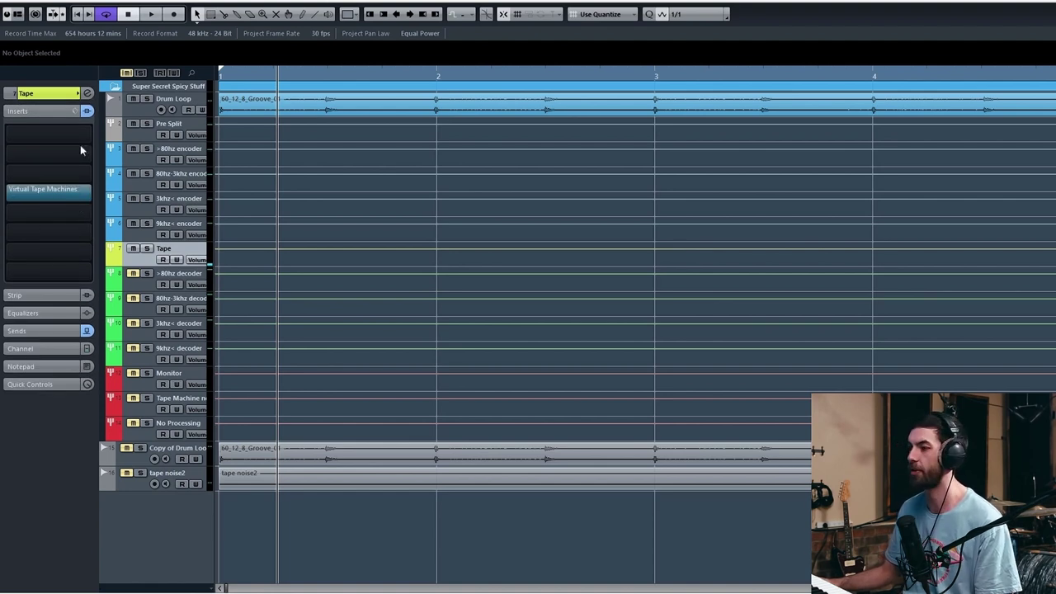
left_click(62, 94)
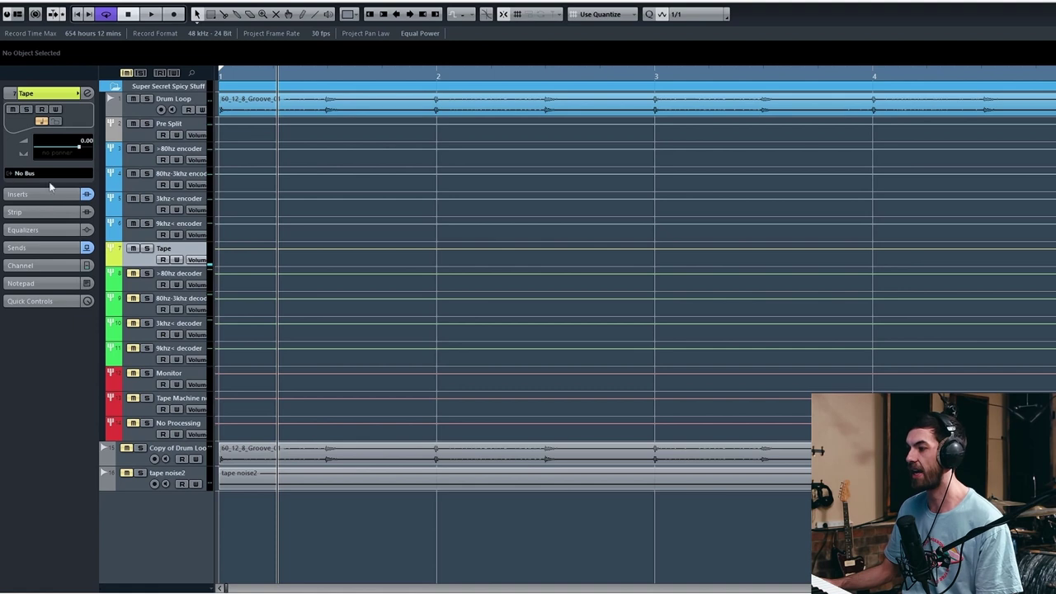
left_click(40, 248)
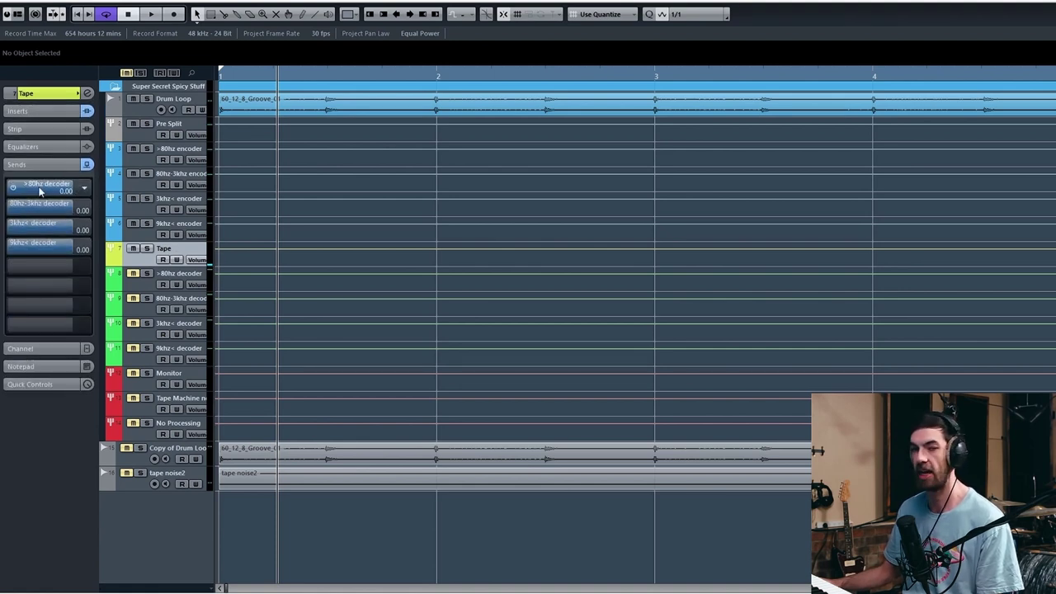
Step: Select the four decoders, Monitor, then the 9khz< and 3khz< encoder tracks
left_click_drag(169, 278, 184, 329)
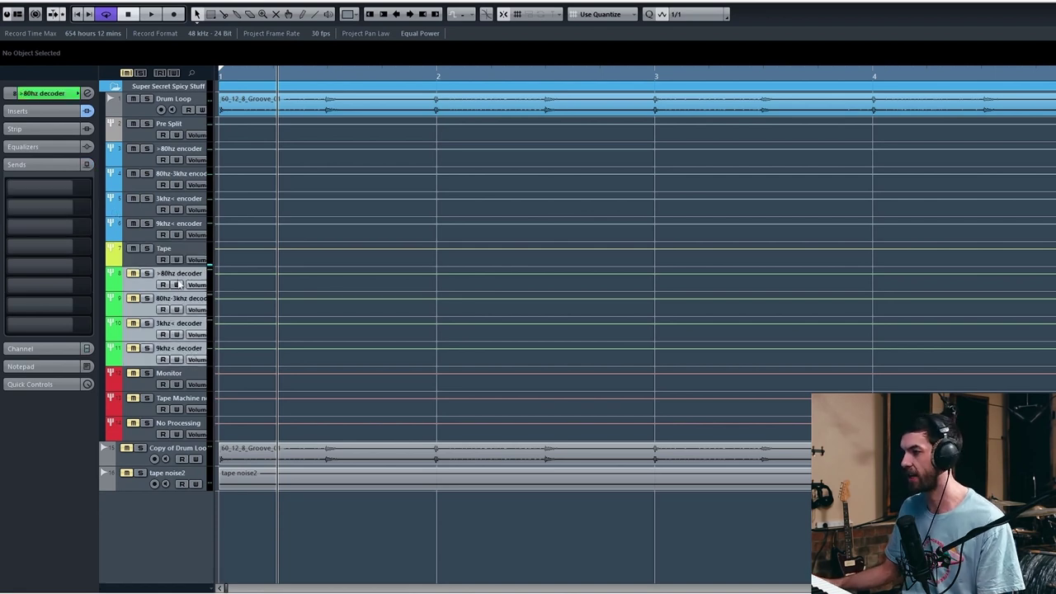
left_click(167, 376)
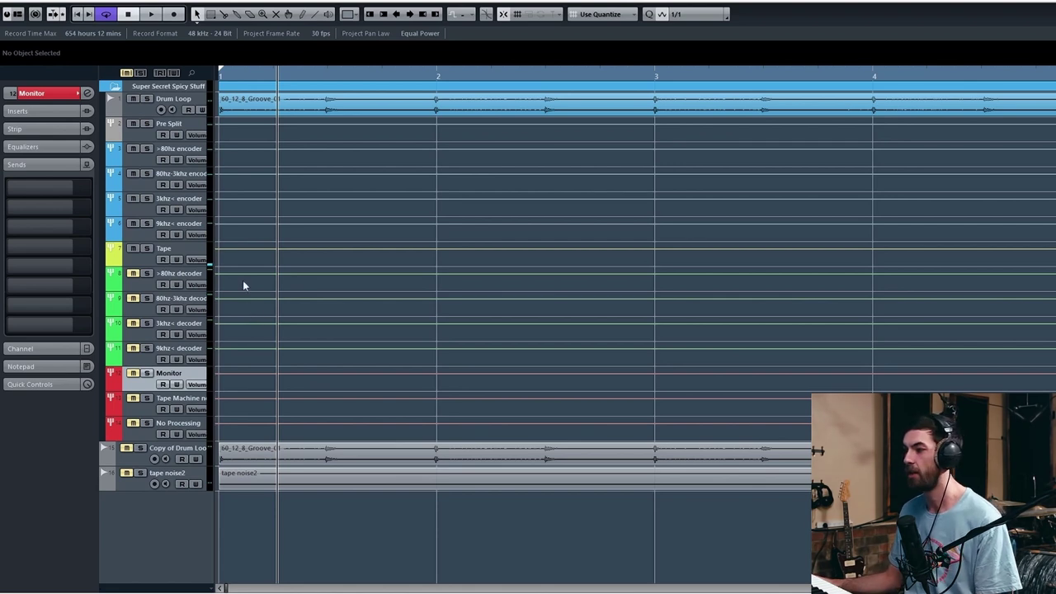
left_click(189, 227)
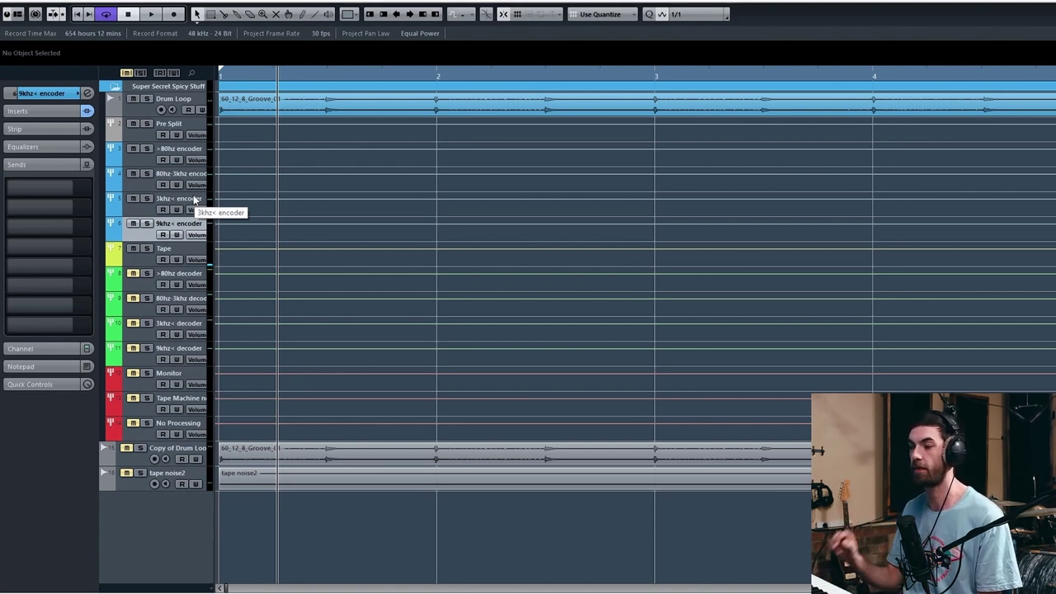
left_click(178, 202)
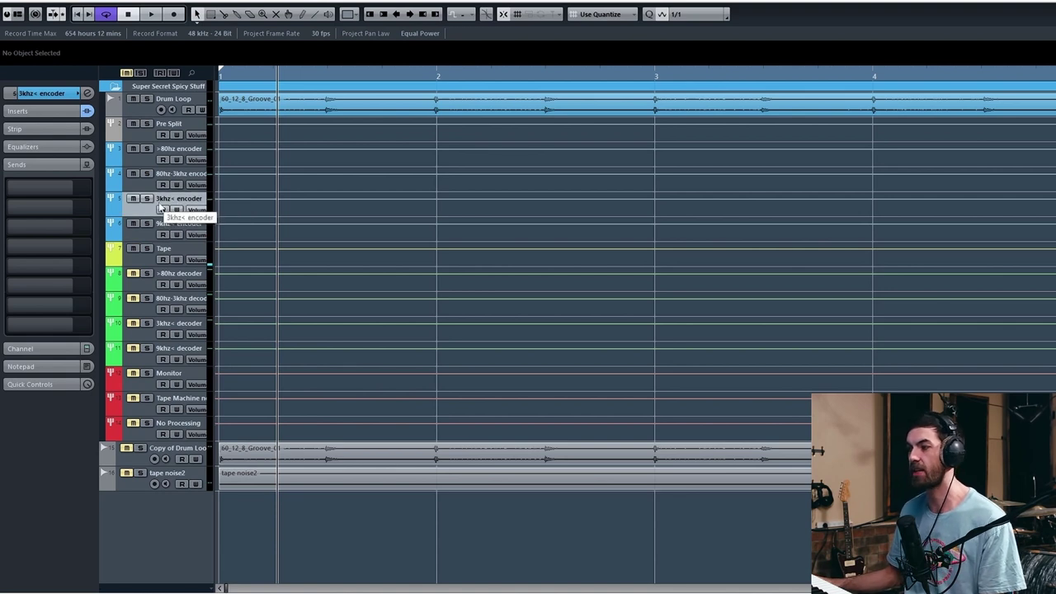
left_click(159, 233)
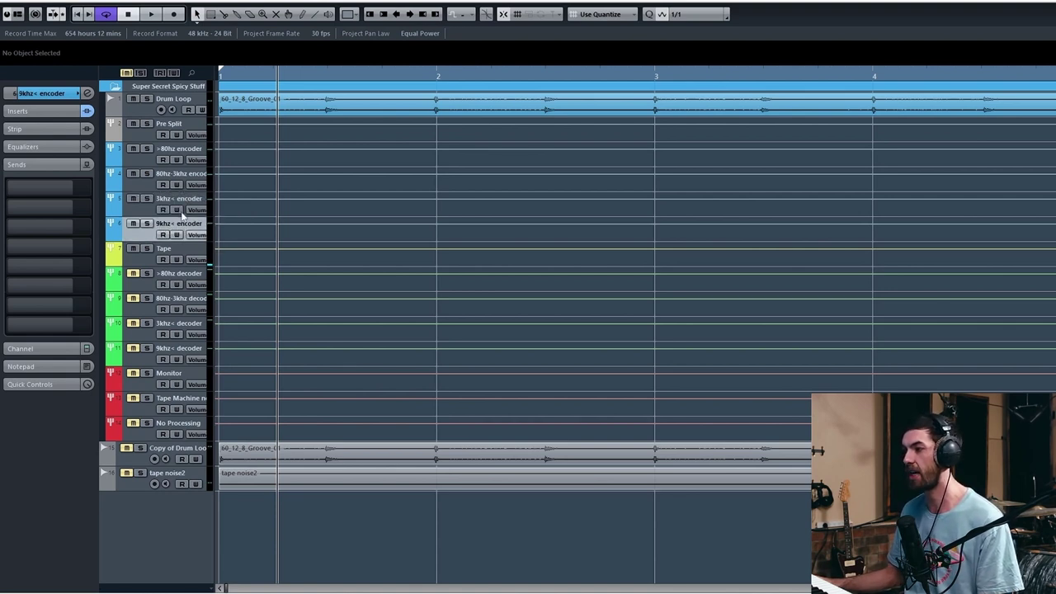
left_click(180, 204)
Step: Inspect the 3khz< encoder's Inf EQ high-pass at 3 kHz, then close it
left_click(41, 111)
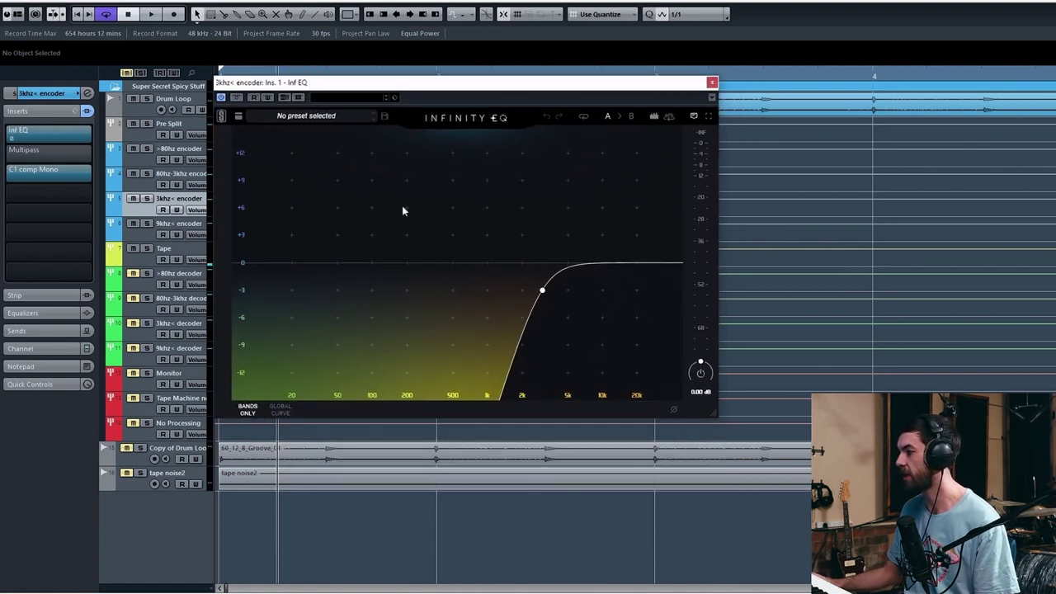
left_click(542, 293)
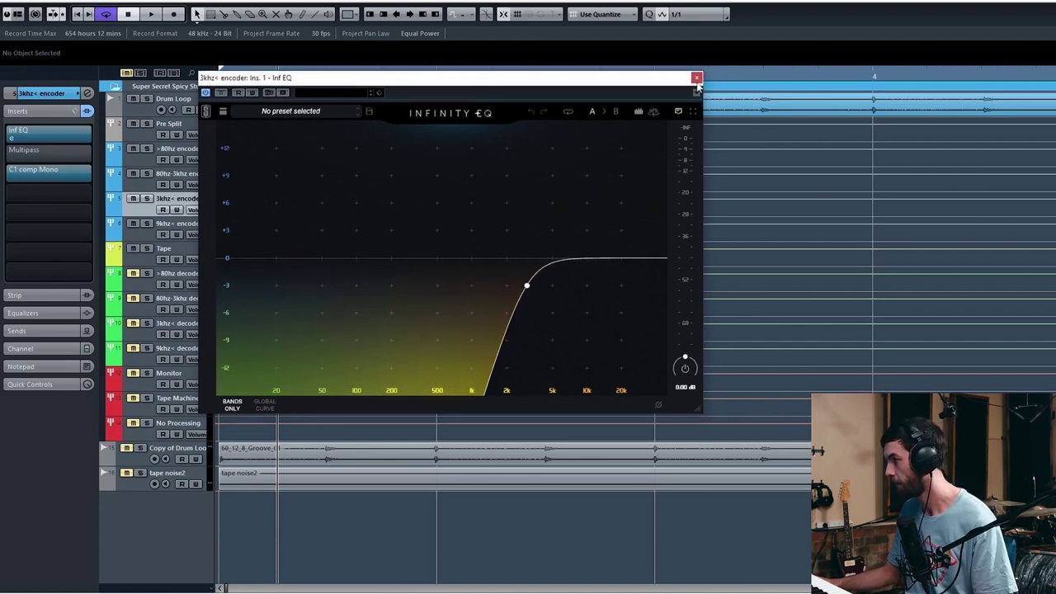
left_click(699, 79)
Step: Check the 9khz< encoder's Inf EQ, then select the >80hz encoder track
left_click(184, 223)
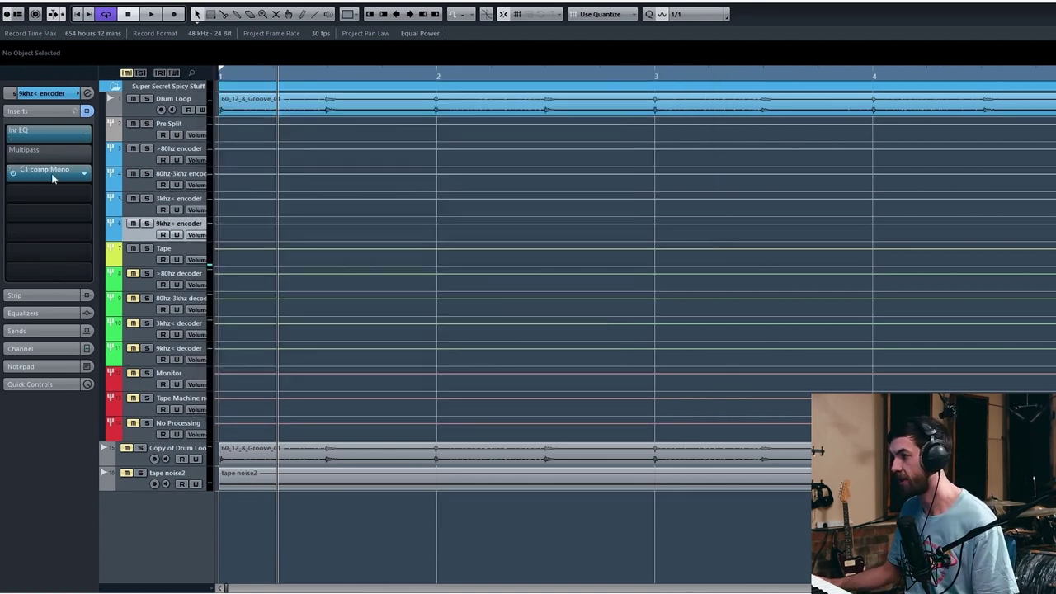
left_click(40, 129)
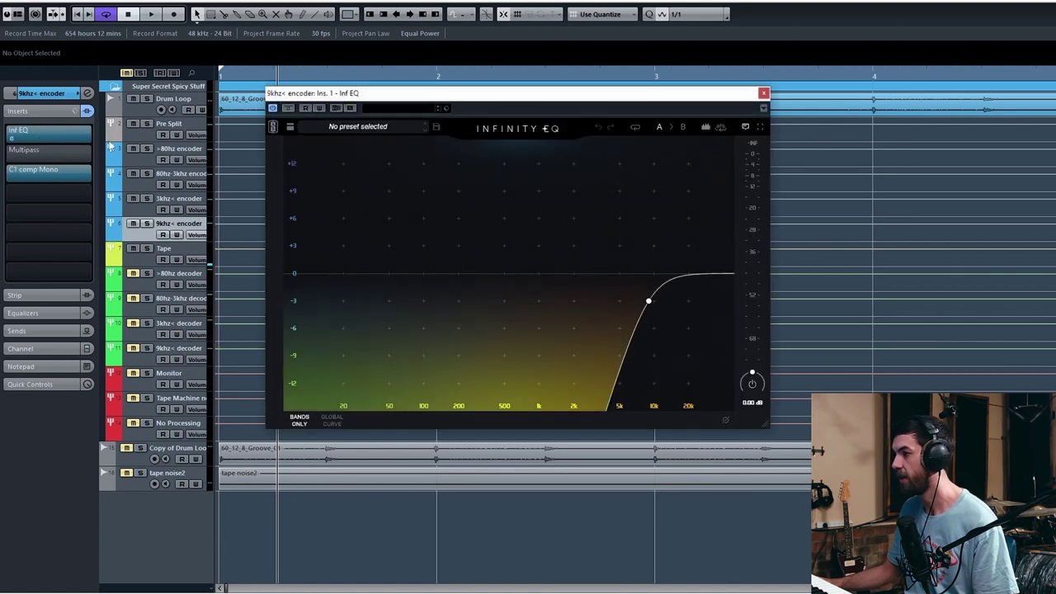
left_click(47, 141)
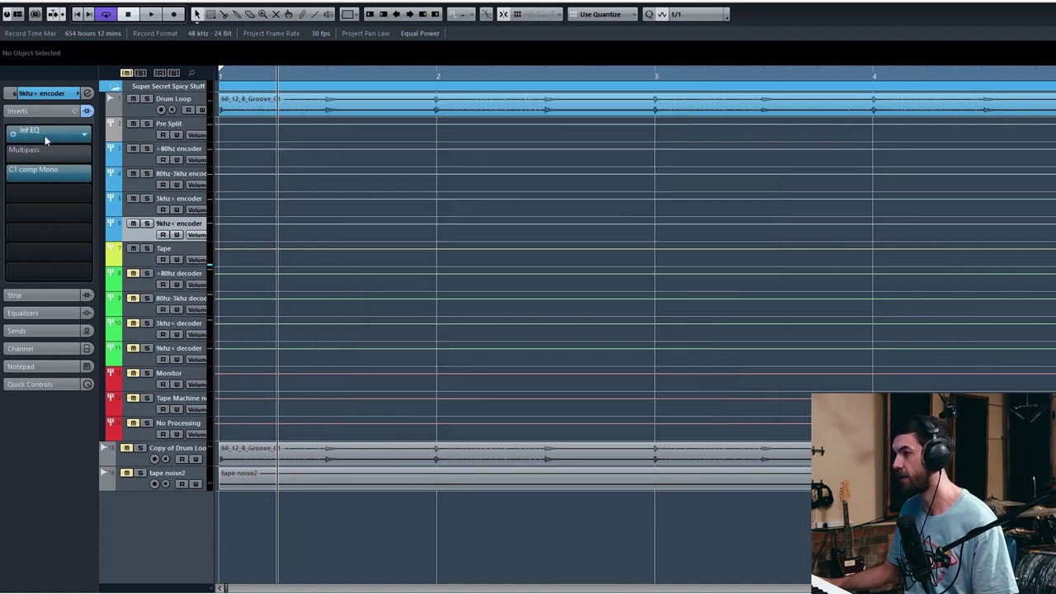
left_click(181, 183)
left_click(183, 157)
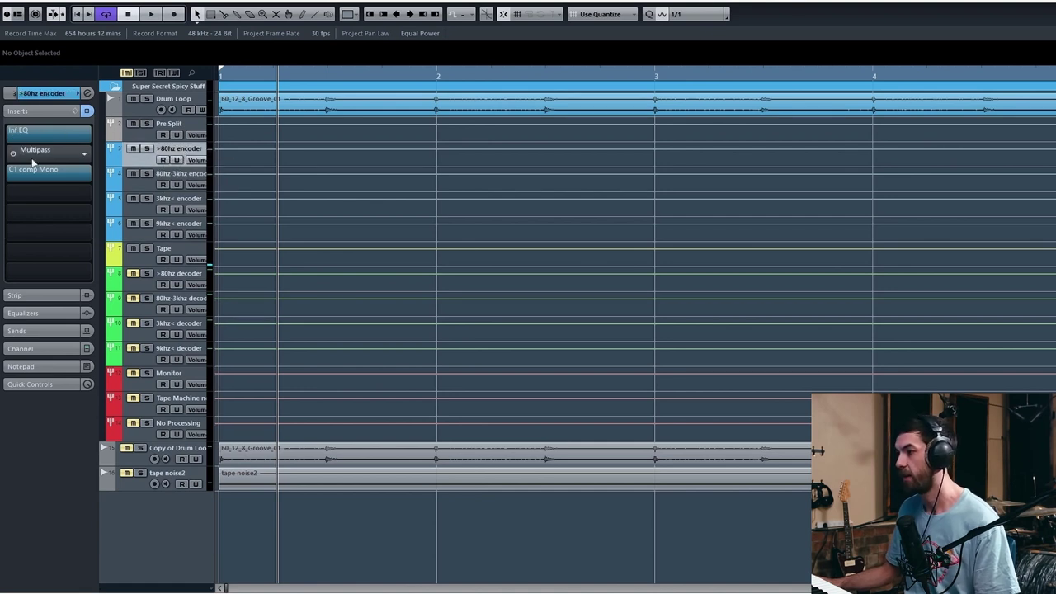
Step: Close the >80hz encoder's C1 comp Mono window and select the 9khz< encoder track
left_click(41, 173)
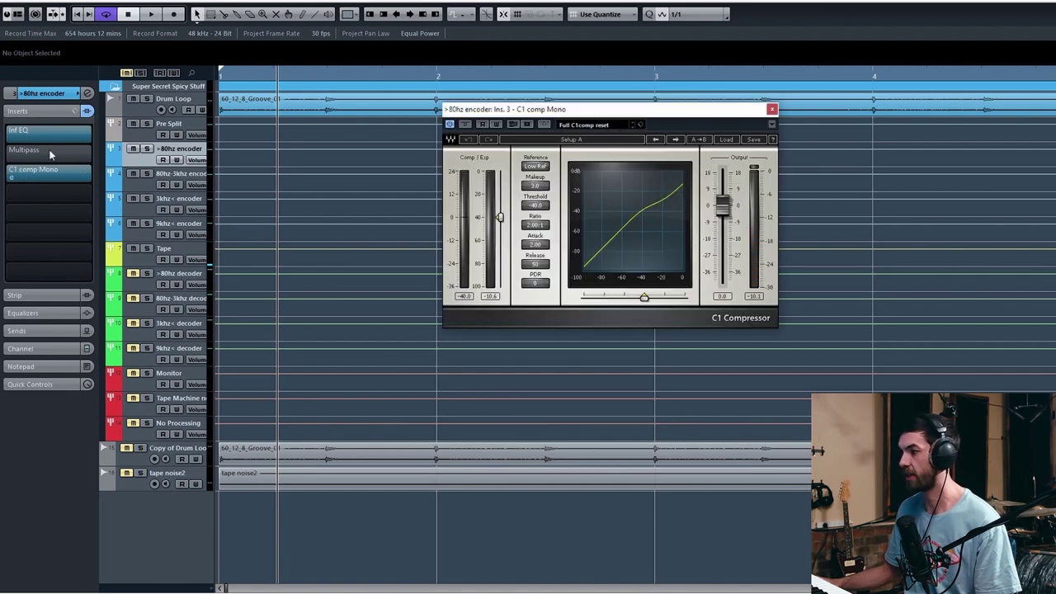
left_click(44, 174)
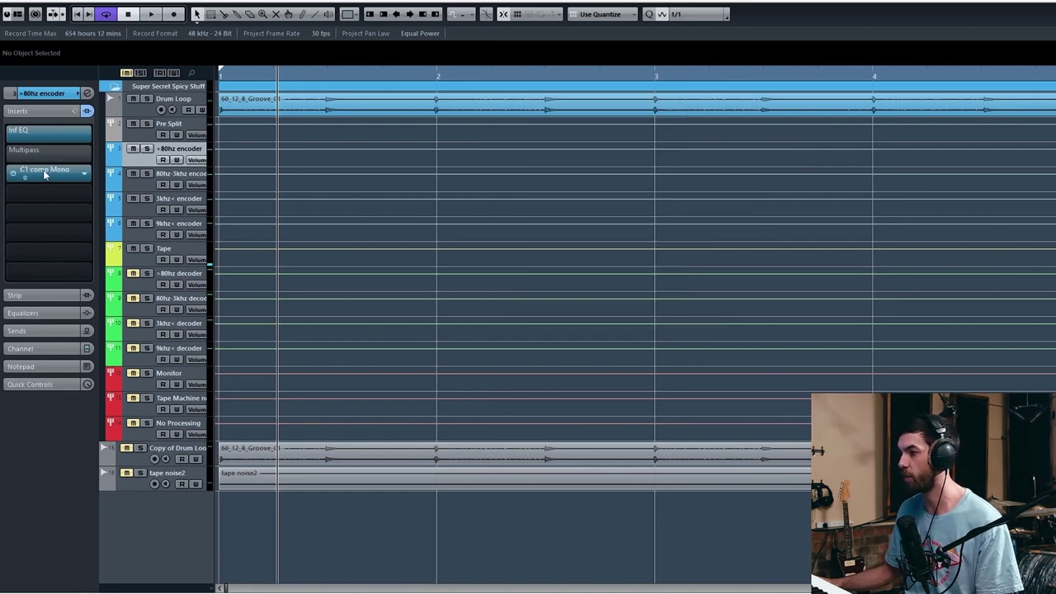
left_click(196, 223)
Step: Inspect the 9khz< encoder's C1 comp Mono settings (2:1 ratio, −40 dB threshold), then close it
left_click(48, 174)
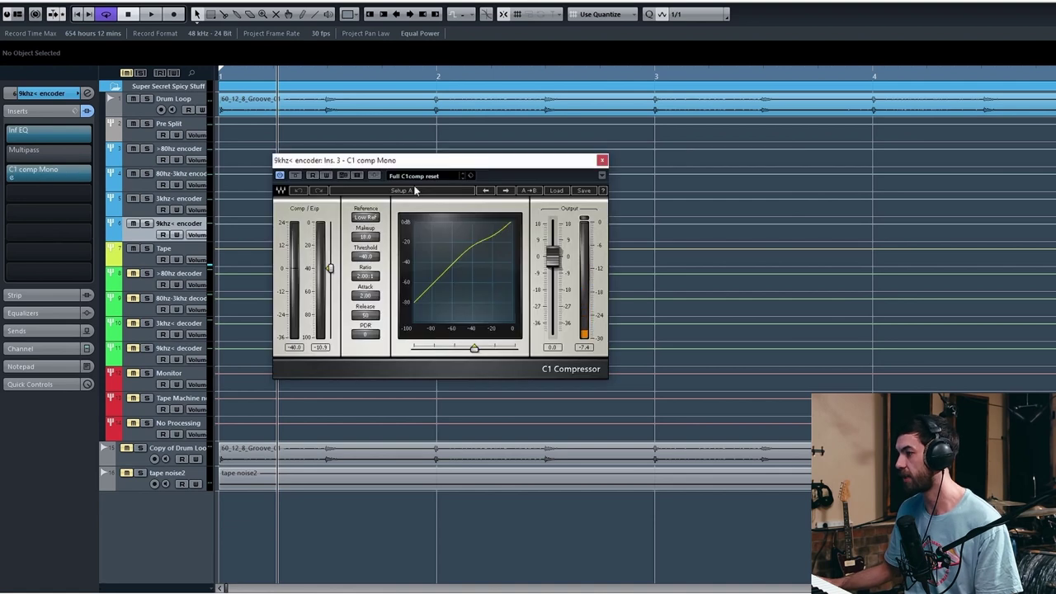
left_click_drag(385, 169, 356, 148)
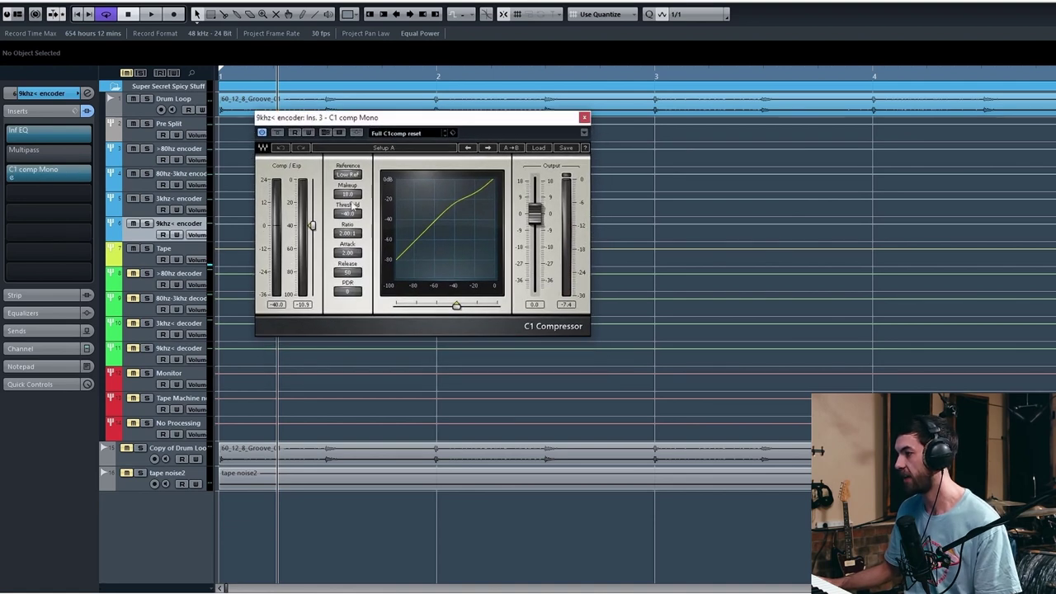
left_click_drag(535, 123, 505, 129)
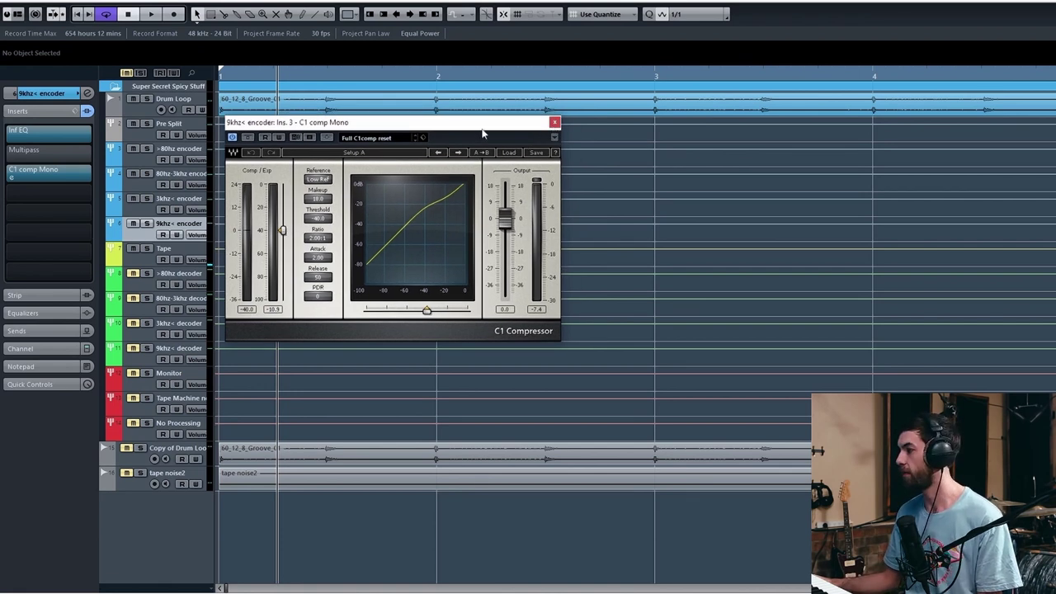
left_click_drag(484, 133, 583, 157)
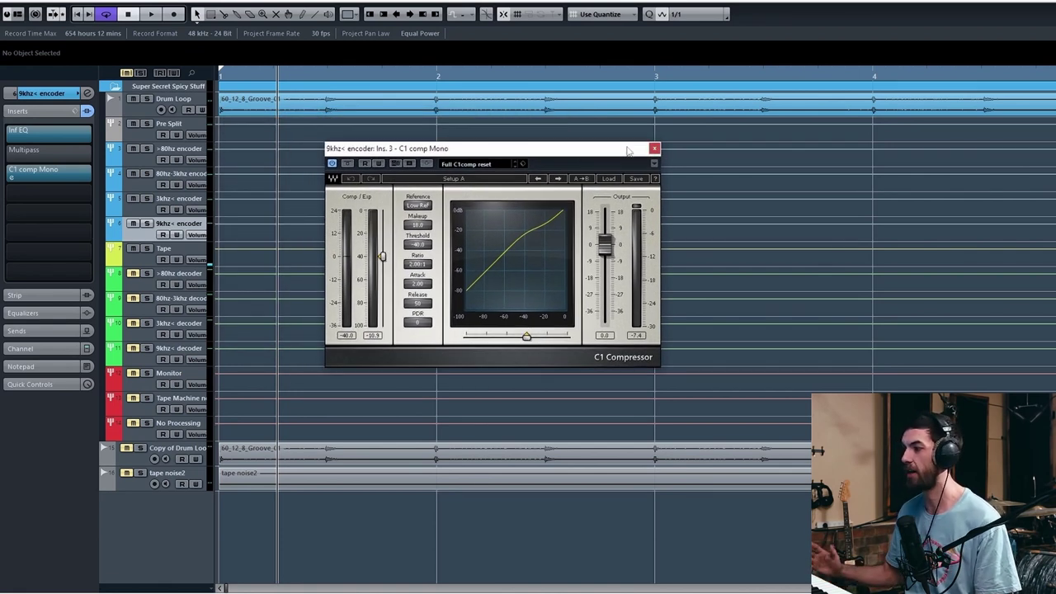
left_click(655, 149)
left_click(228, 274)
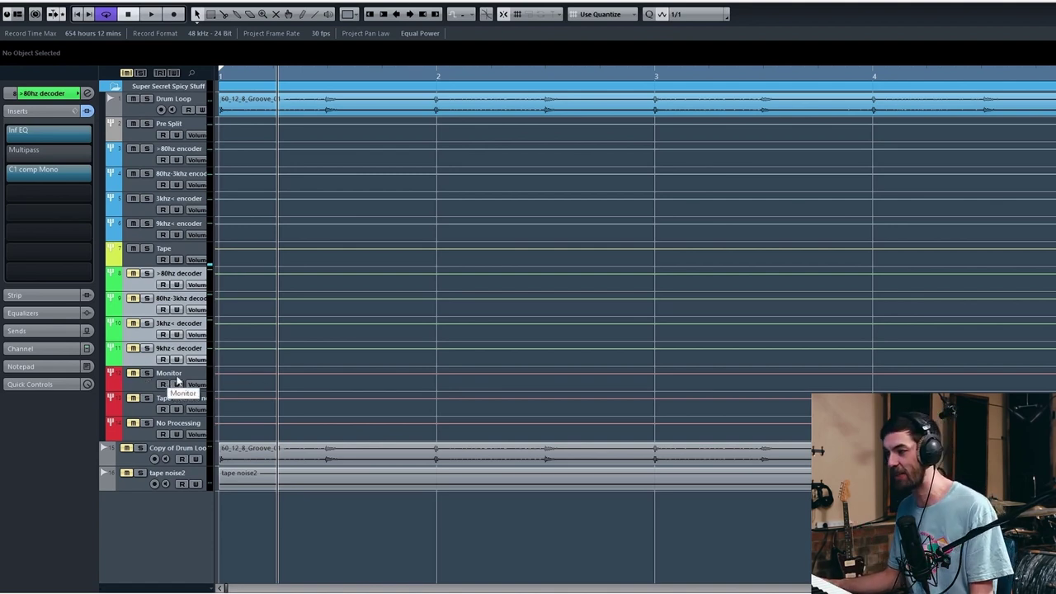
left_click(175, 381)
Step: Play and stop the drum loop on the No Processing track, then on the Tape Machine track
left_click(165, 429)
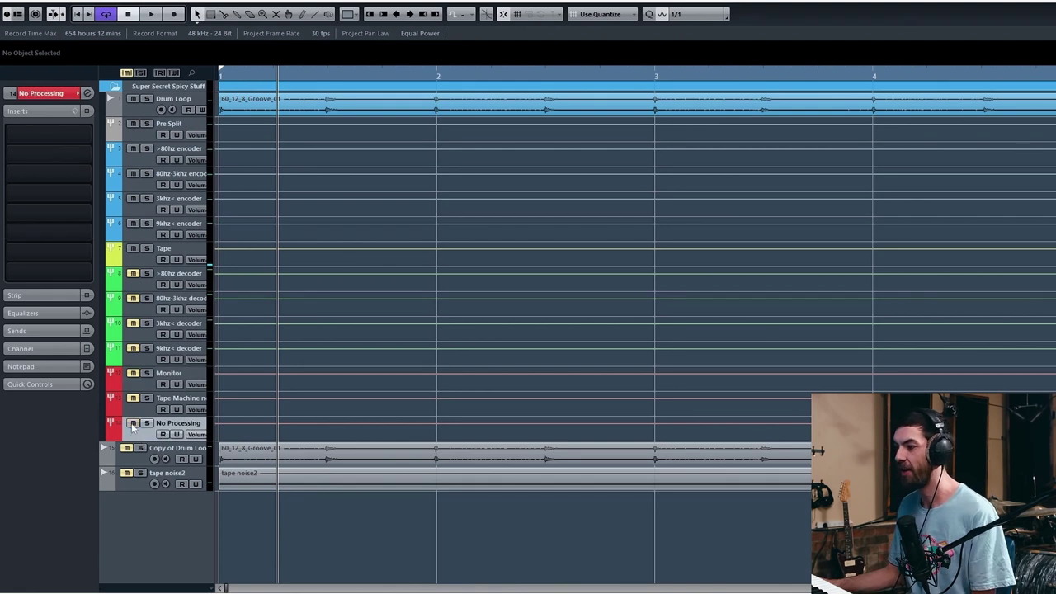
key("space")
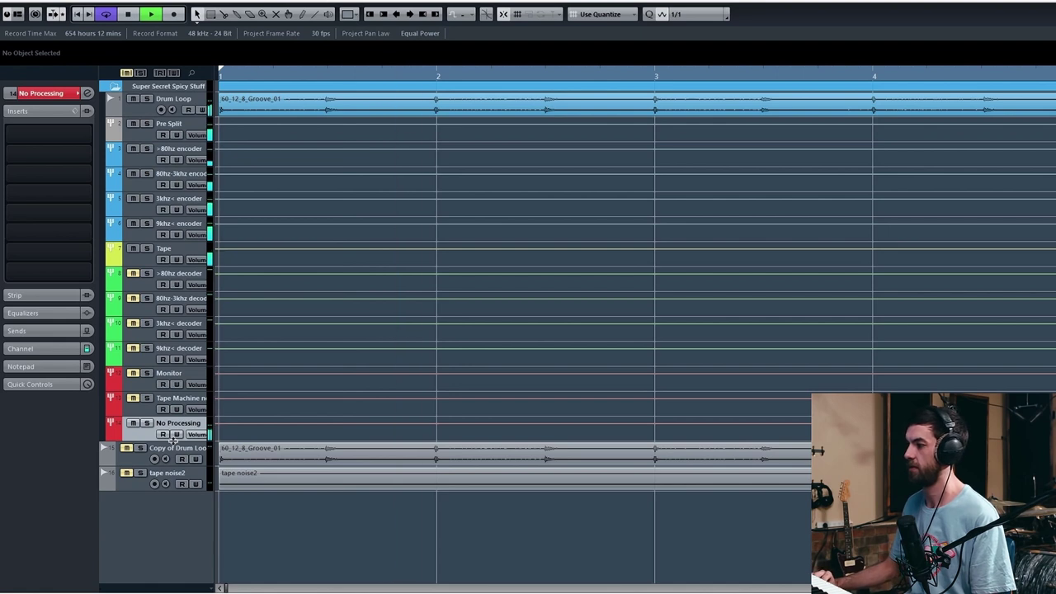
key("space")
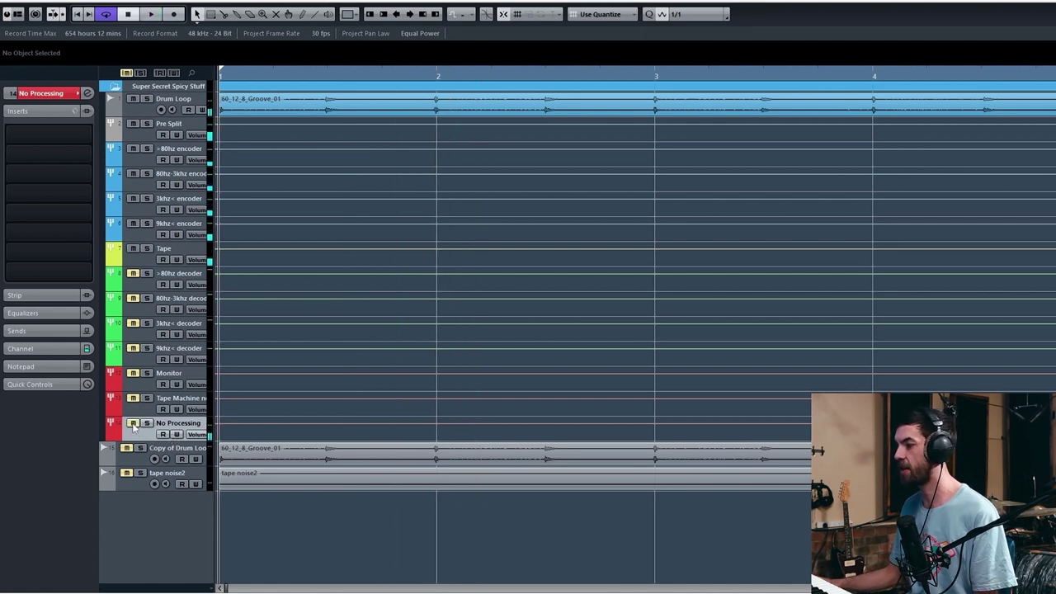
left_click(133, 400)
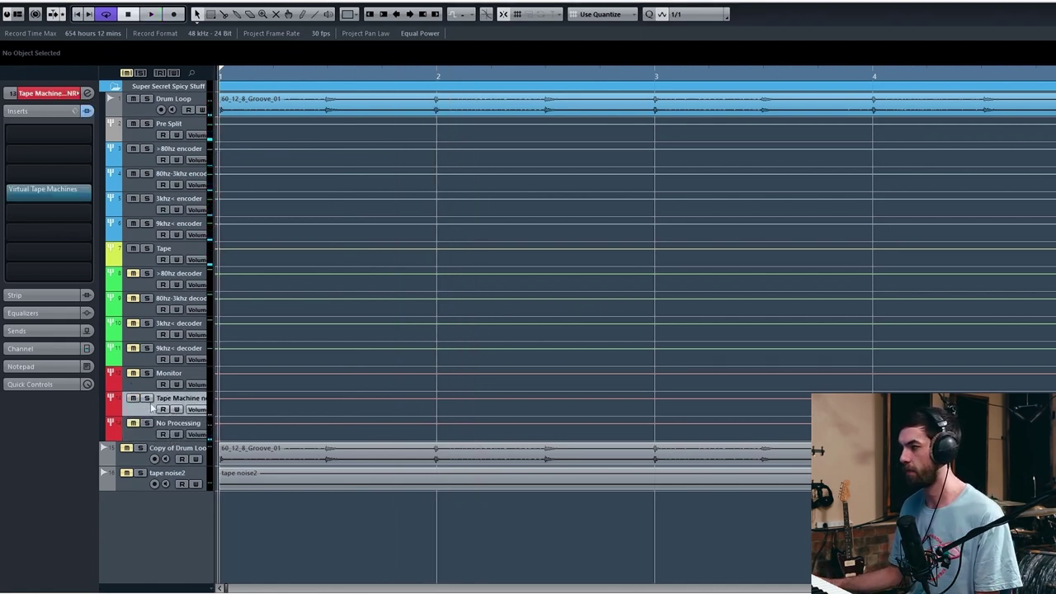
key("space")
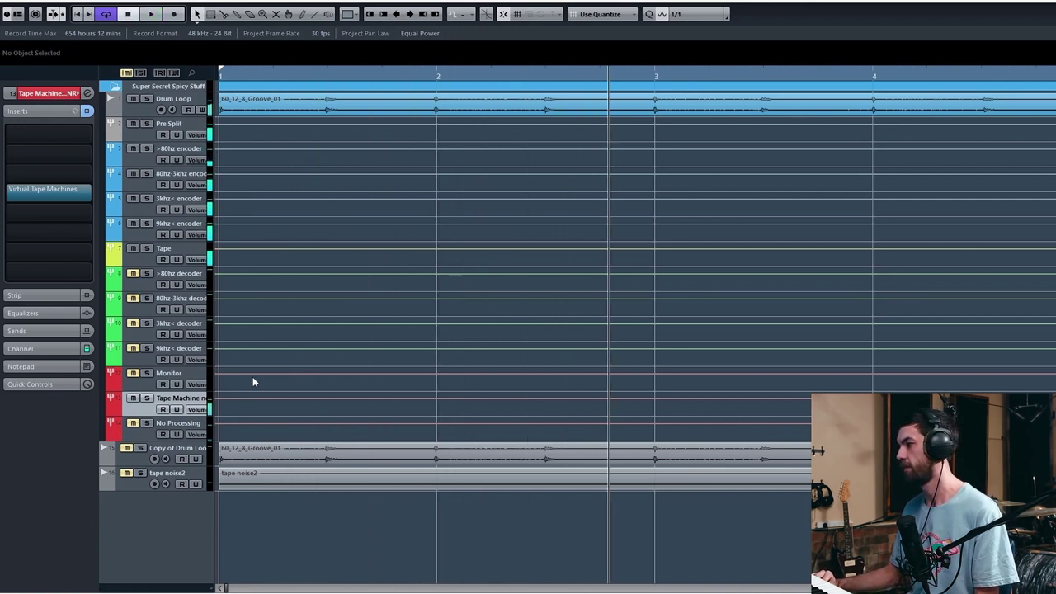
key("space")
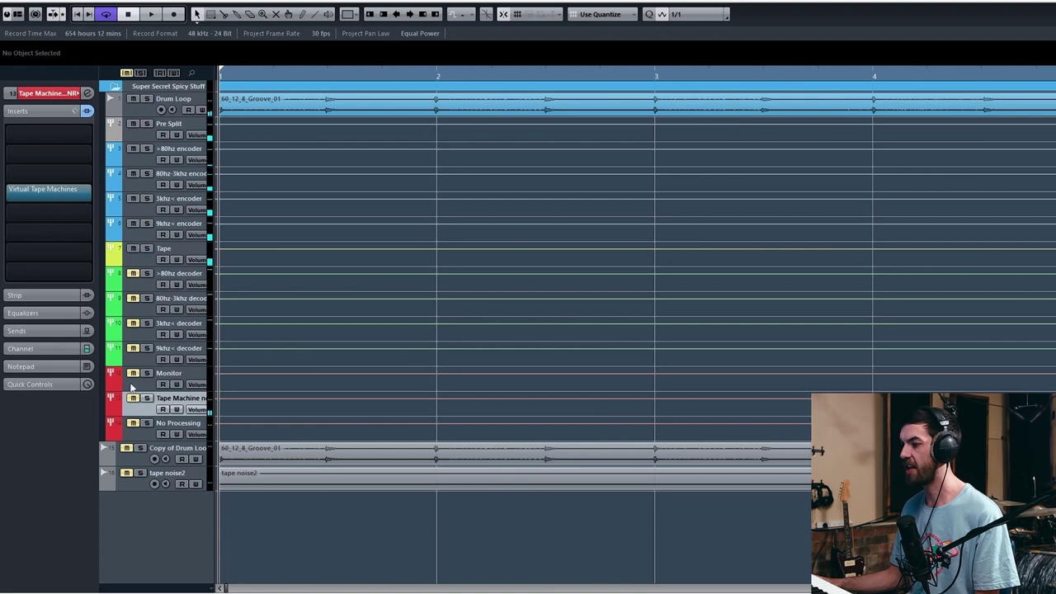
Step: Expand the Monitor track's Inspector channel section and play the loop through it
left_click(135, 386)
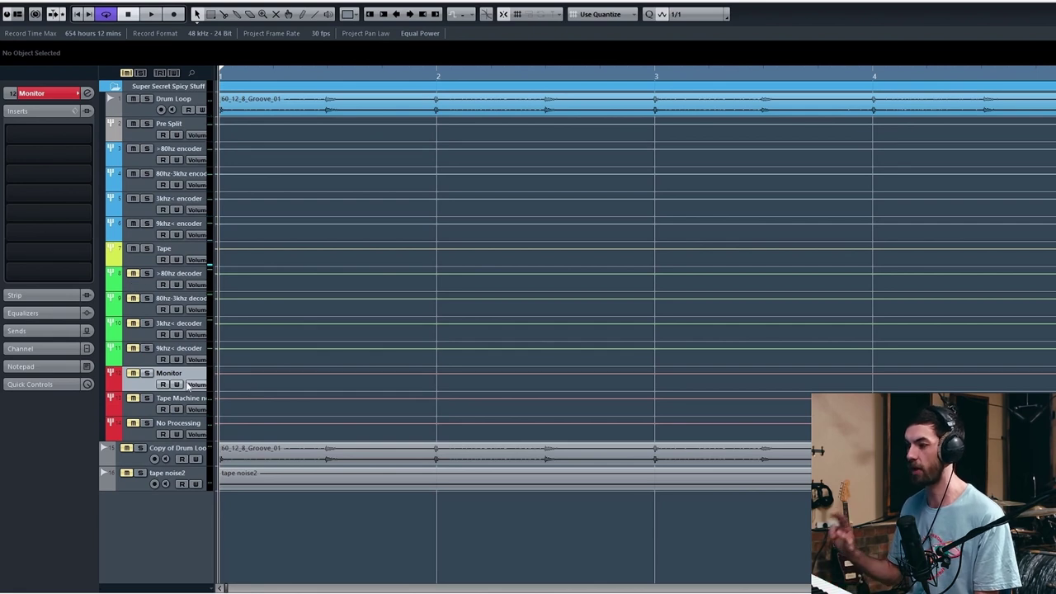
left_click(74, 91)
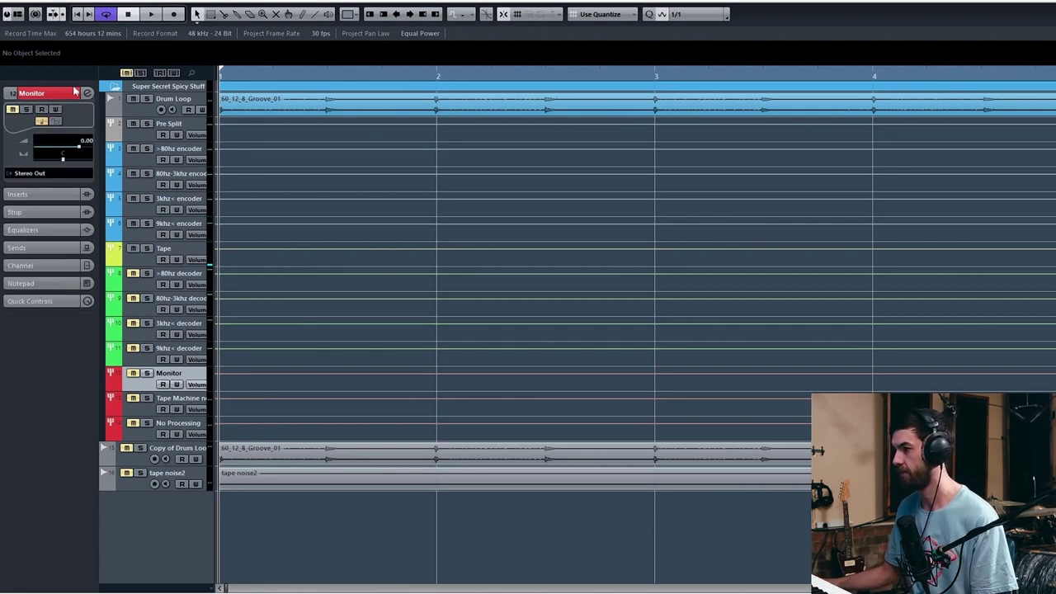
key("space")
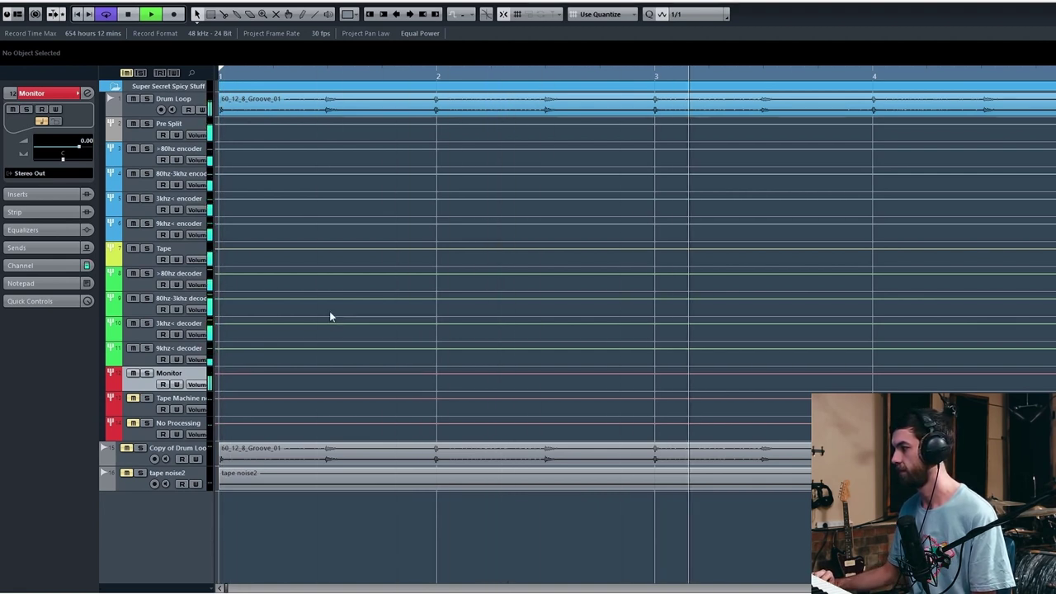
key("space")
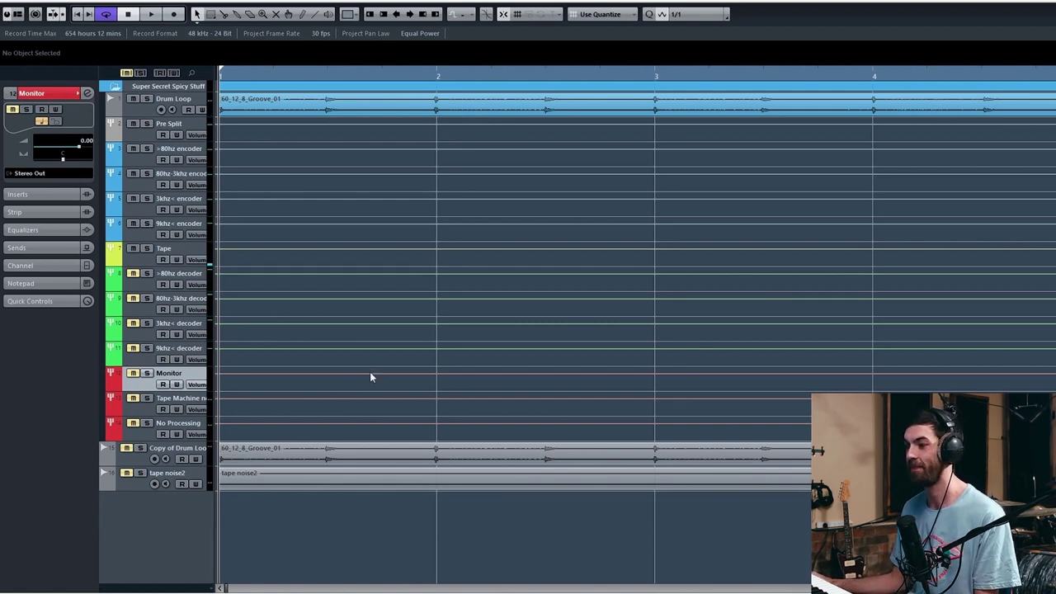
left_click(347, 254)
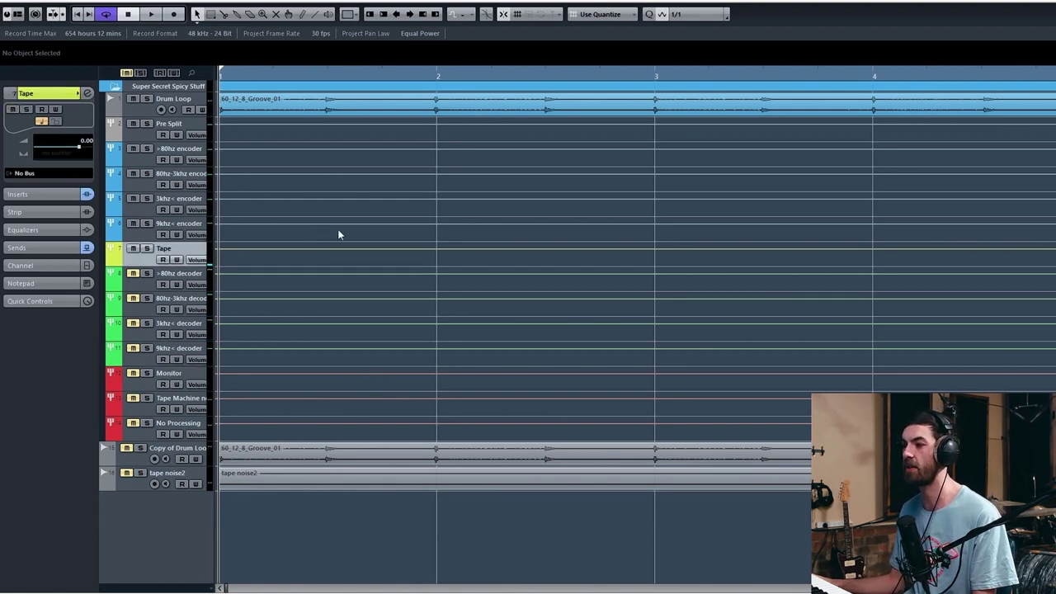
Step: Open the >80hz encoder's Inf EQ insert, reposition it, and close it
left_click(204, 163)
left_click(86, 194)
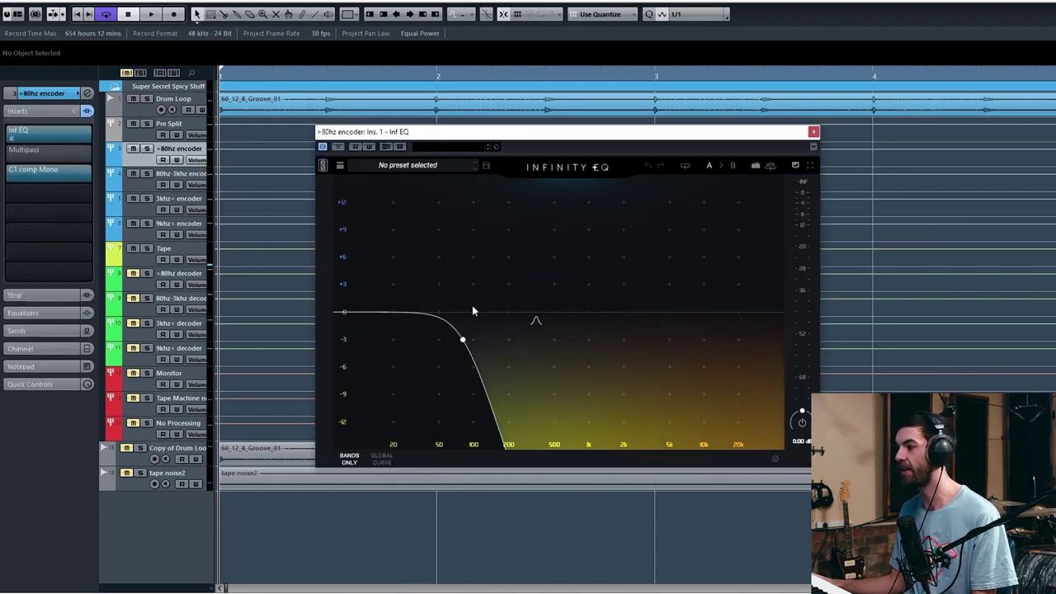
left_click_drag(794, 137, 774, 120)
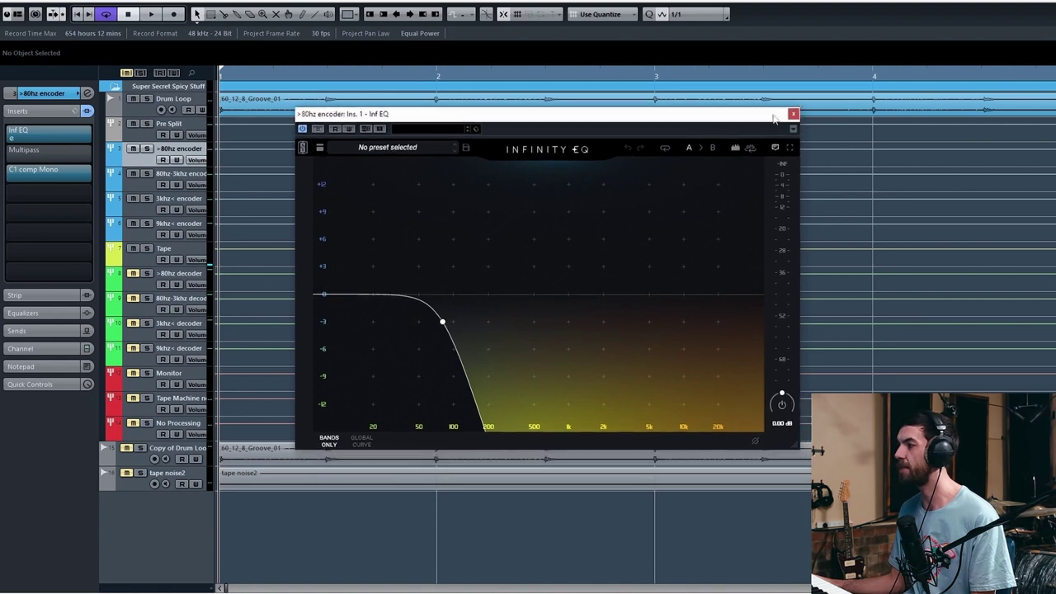
left_click(794, 114)
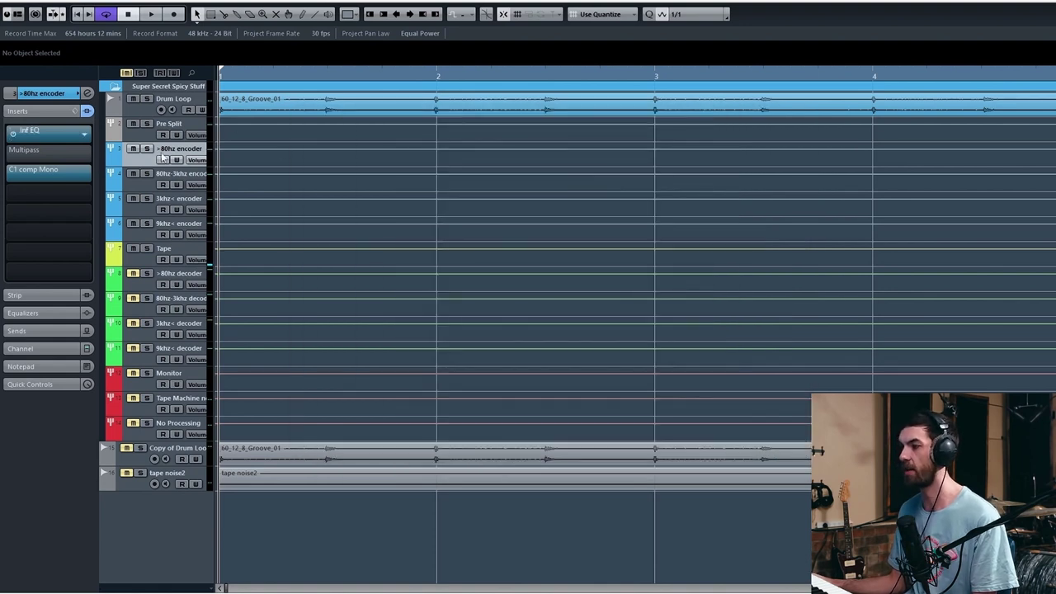
Step: Select the Tape and 9khz< decoder tracks and open the MixConsole with F3
left_click(163, 242)
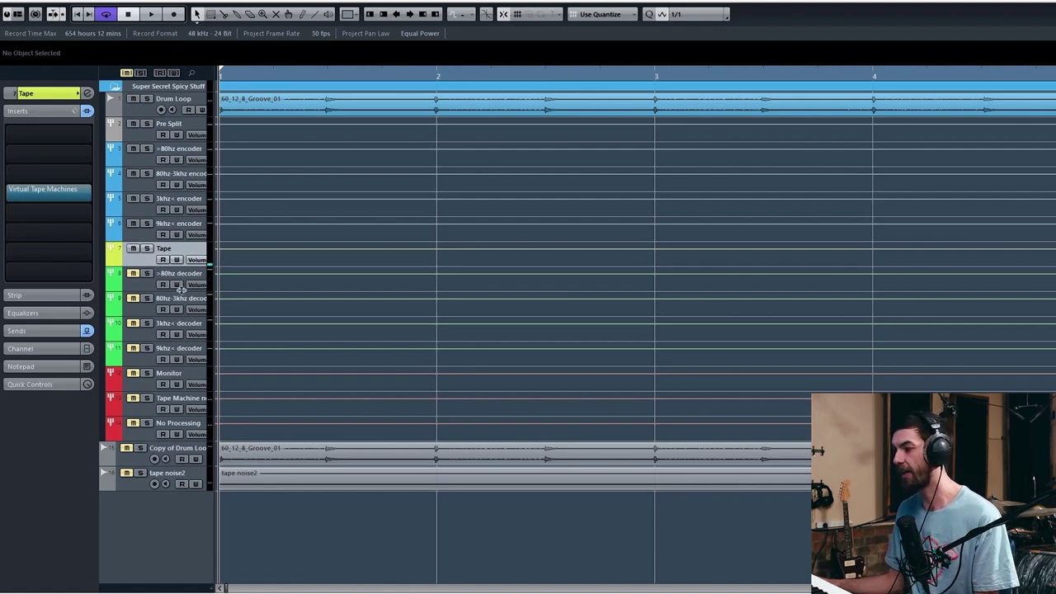
left_click(179, 353)
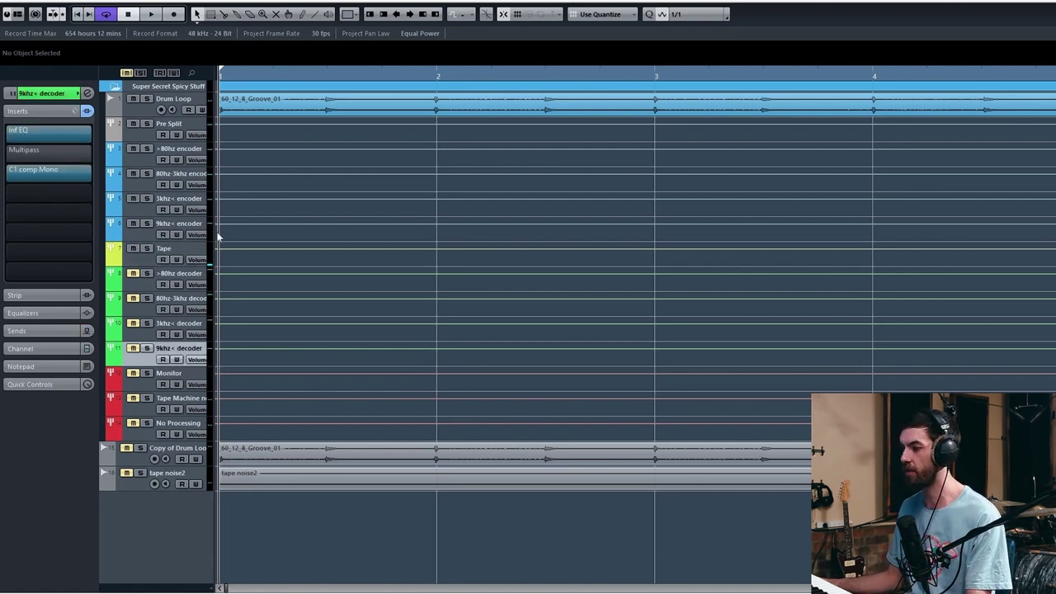
key("F3")
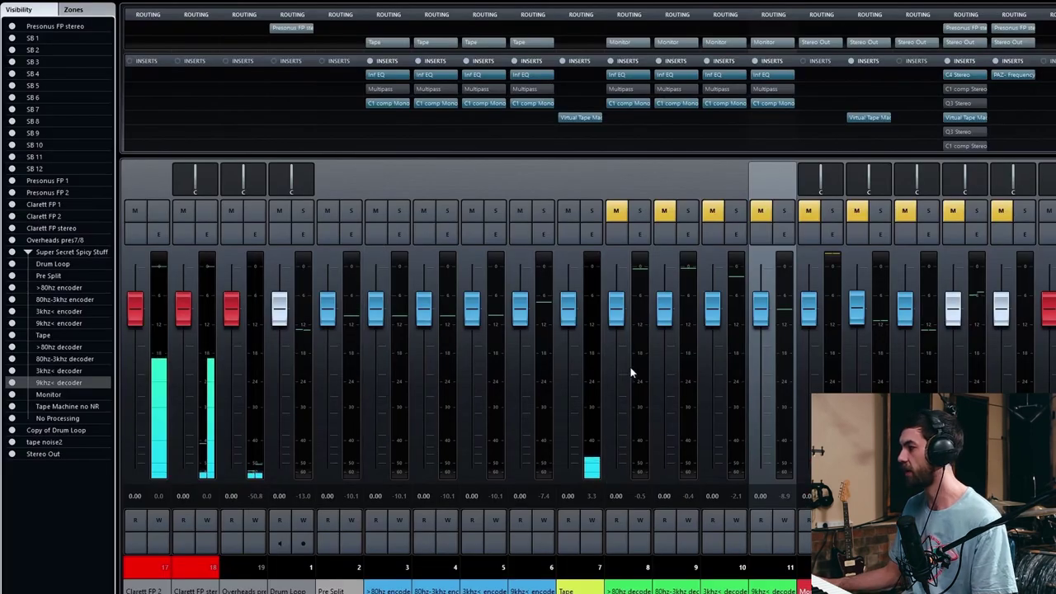
Step: Open the >80hz encoder's Multipass insert, switch off its bypass, and reposition its window
left_click(385, 91)
left_click_drag(435, 63, 307, 34)
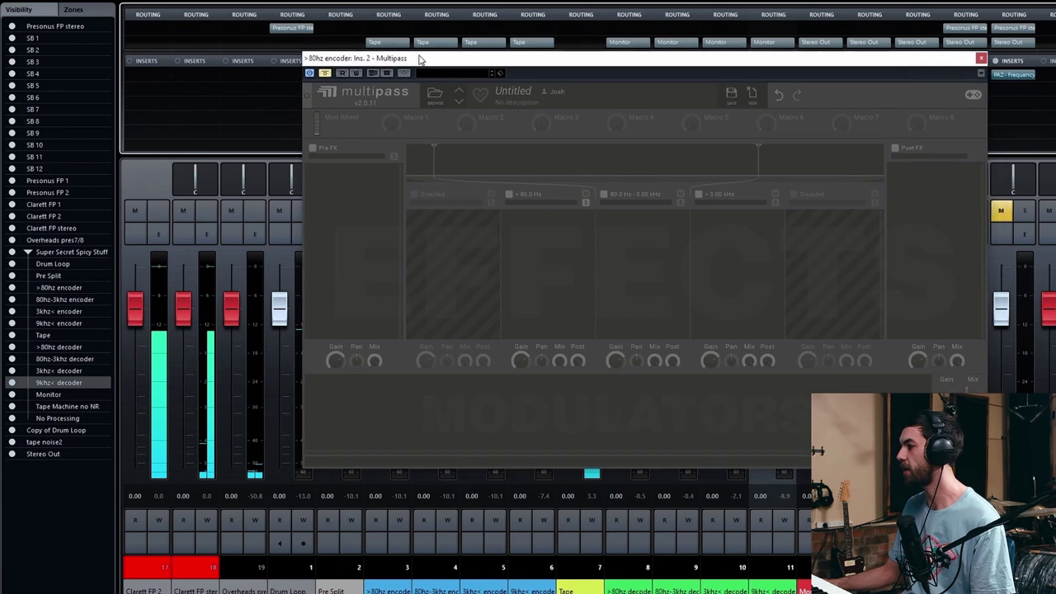
left_click(213, 48)
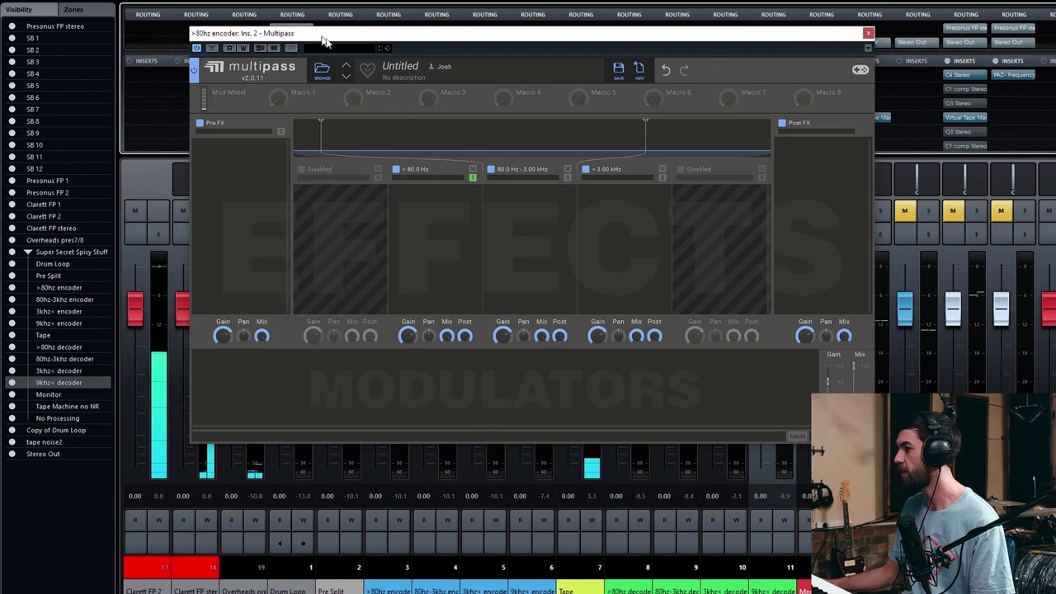
left_click_drag(324, 41, 558, 58)
left_click_drag(459, 65, 305, 126)
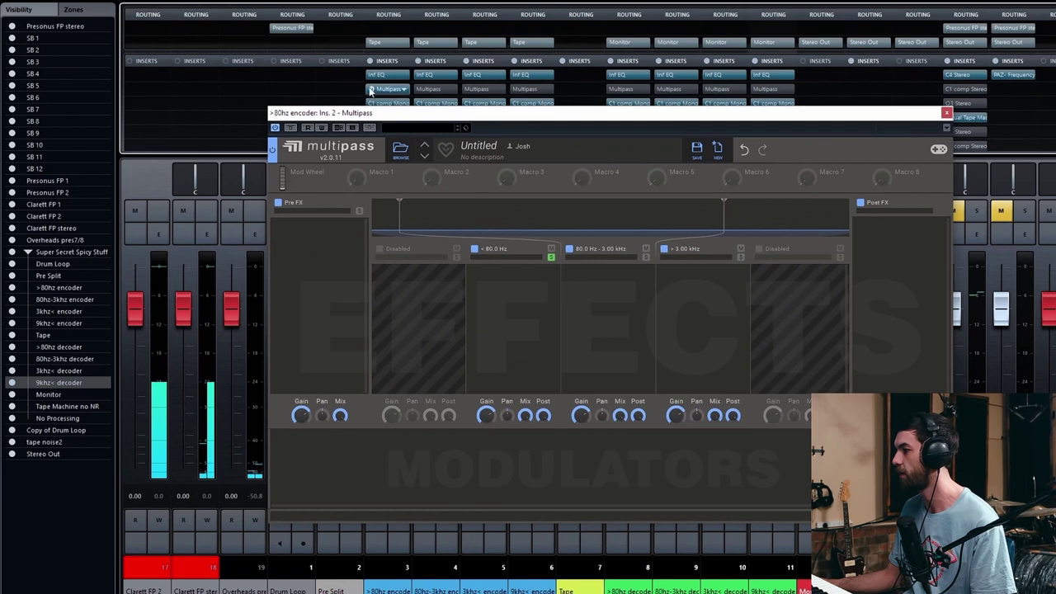
Step: Close the Multipass window and unmute the selected encoder and decoder channels
left_click(946, 112)
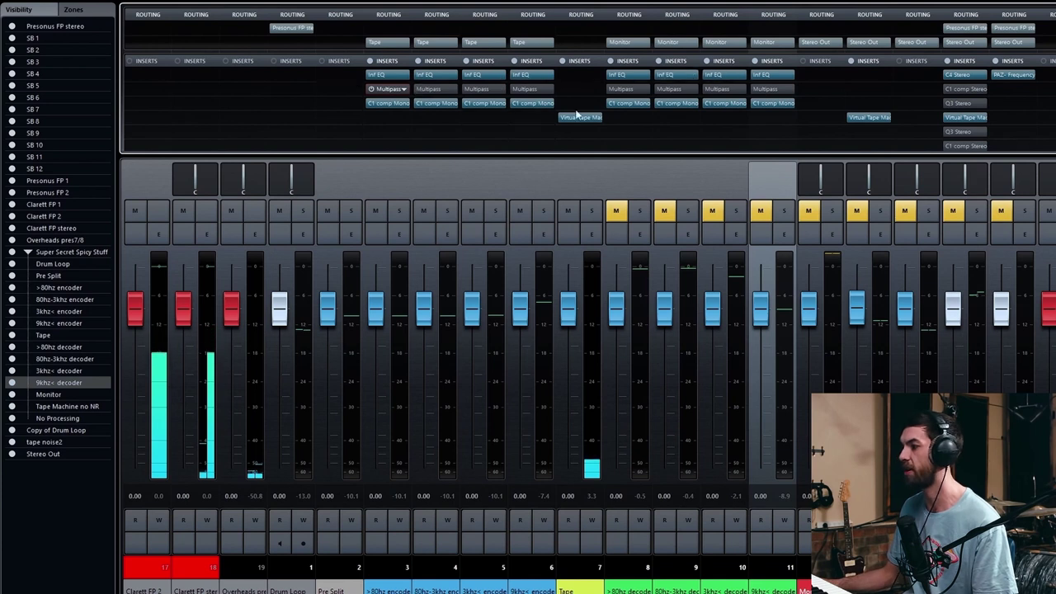
left_click_drag(388, 177, 789, 211)
left_click(809, 213)
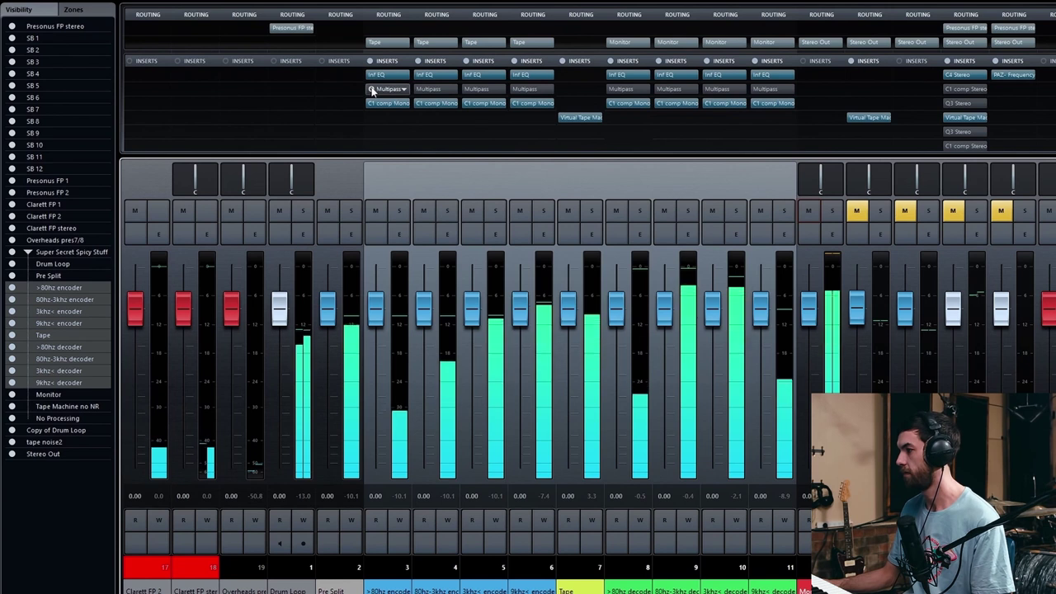
Step: Bypass channel 2's Multipass insert and mute the decoder channels
left_click(372, 77)
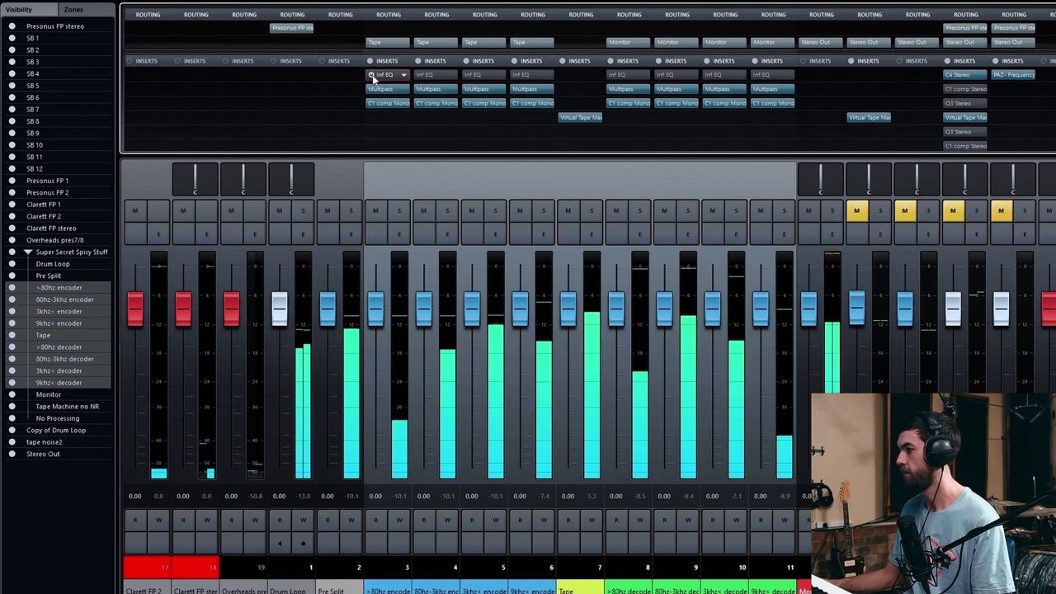
left_click(370, 89)
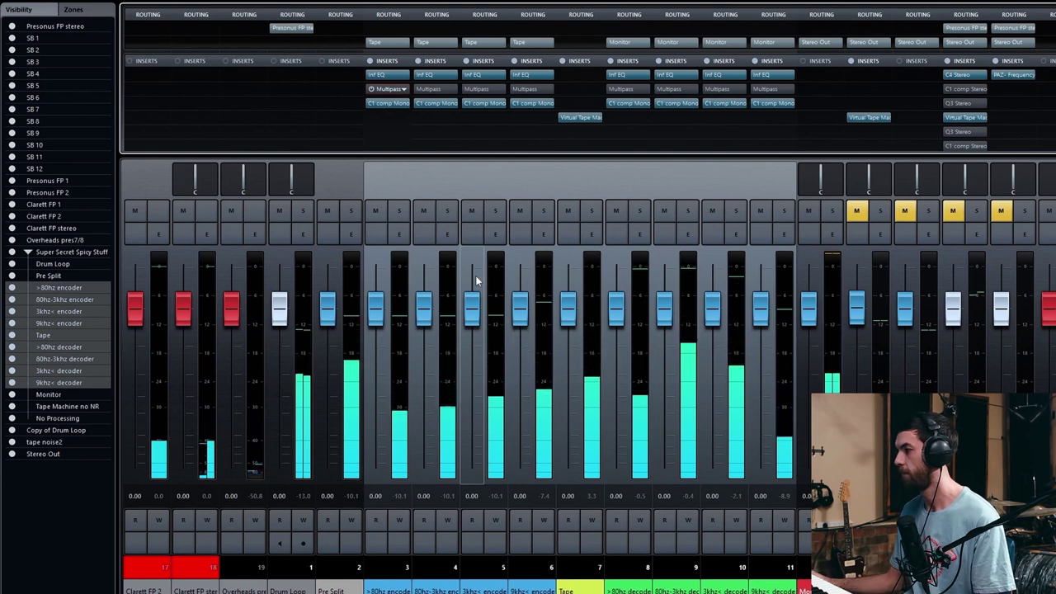
left_click(615, 210)
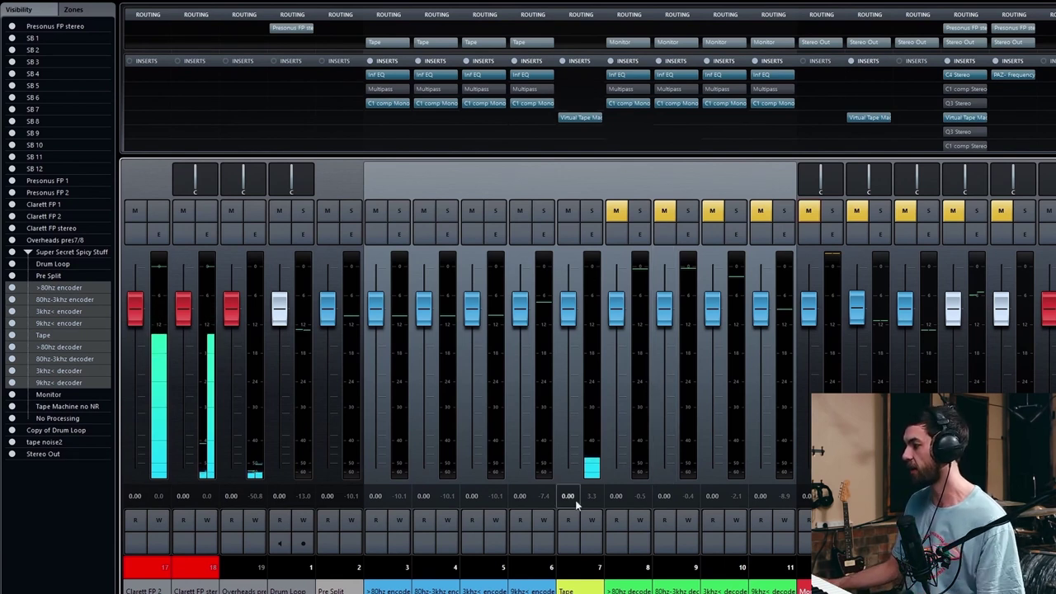
Step: Route the Tape channel's output from No Bus to Stereo Out and start playback
left_click(568, 120)
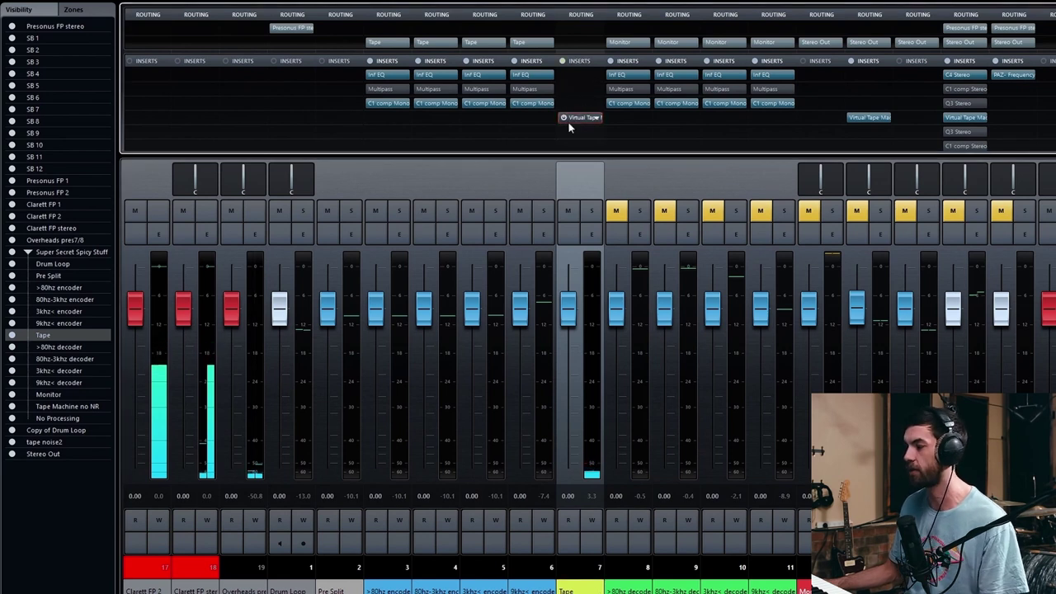
left_click(591, 33)
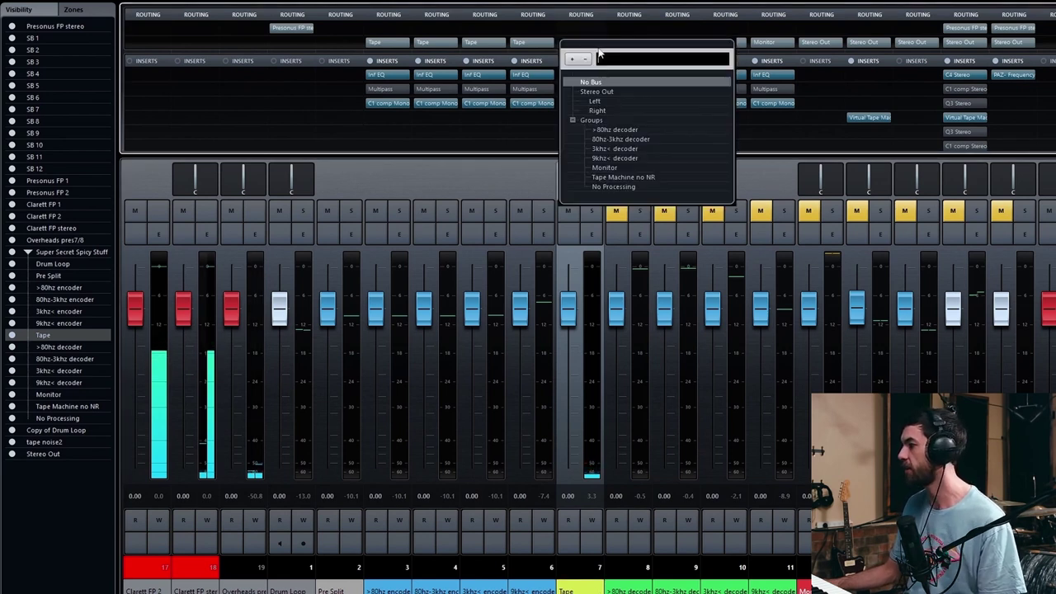
left_click(596, 90)
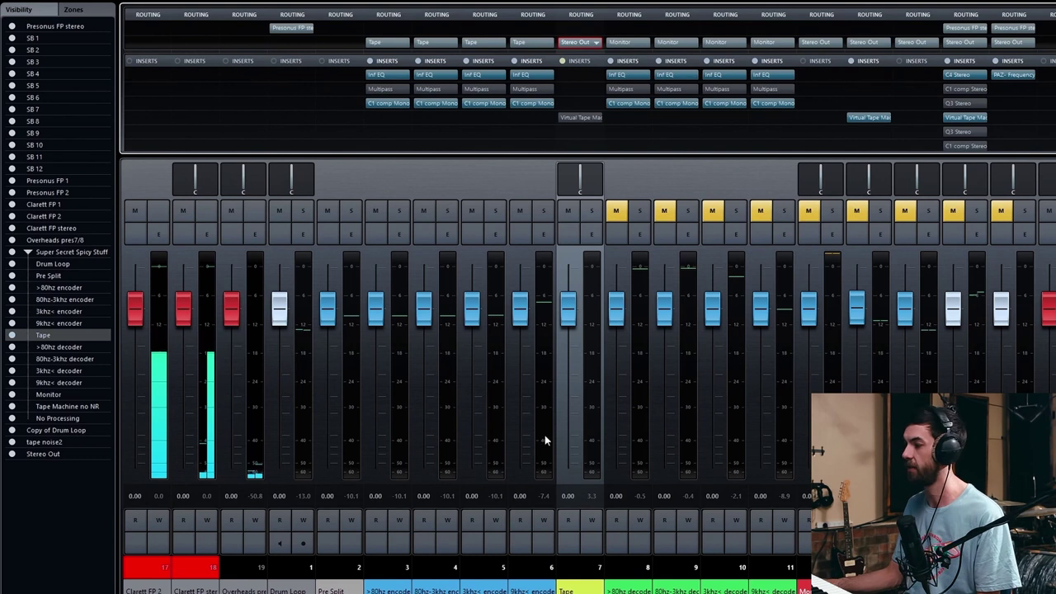
key("space")
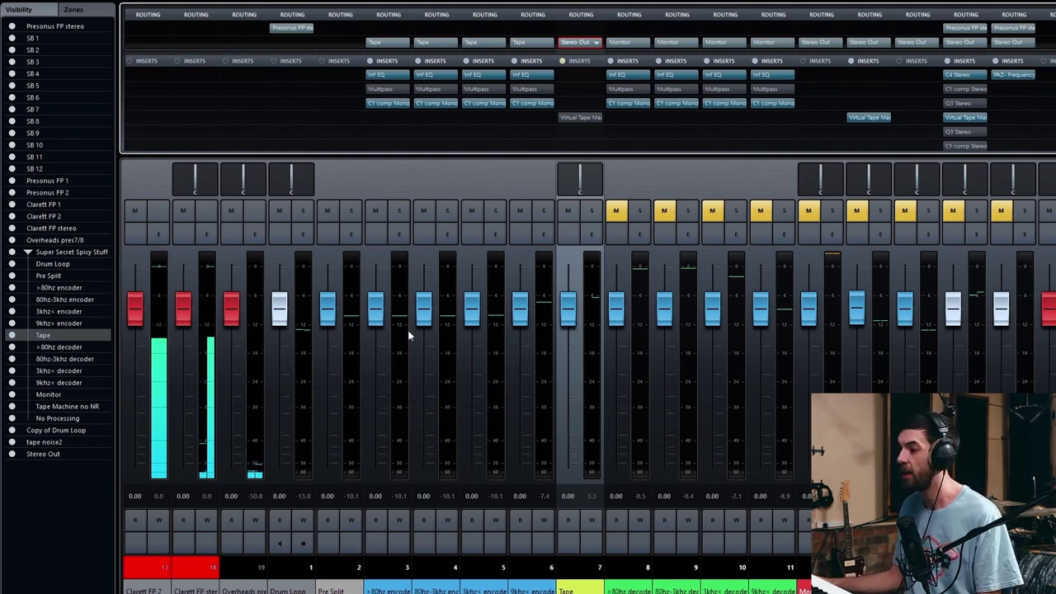
left_click(386, 357)
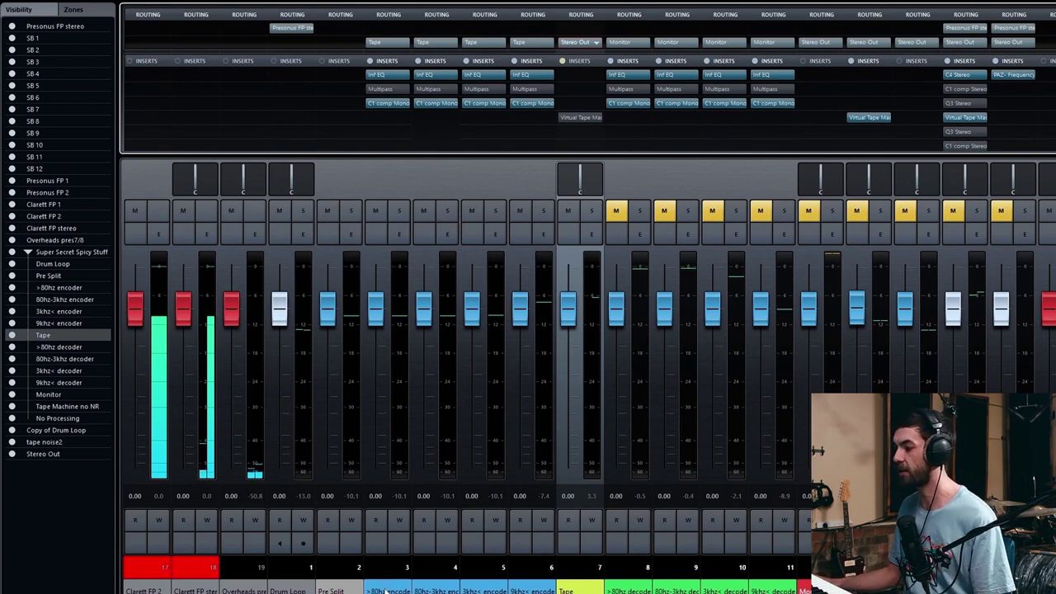
Step: Bypass the inserts on the first two encoder channels, then toggle mutes to compare
left_click(370, 61)
left_click(418, 61)
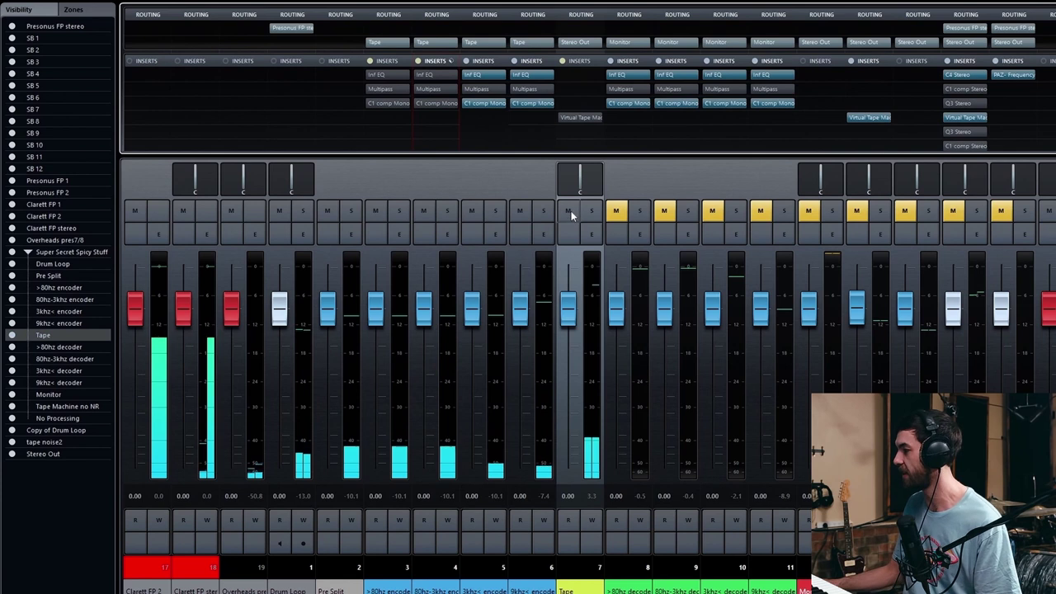
left_click(569, 210)
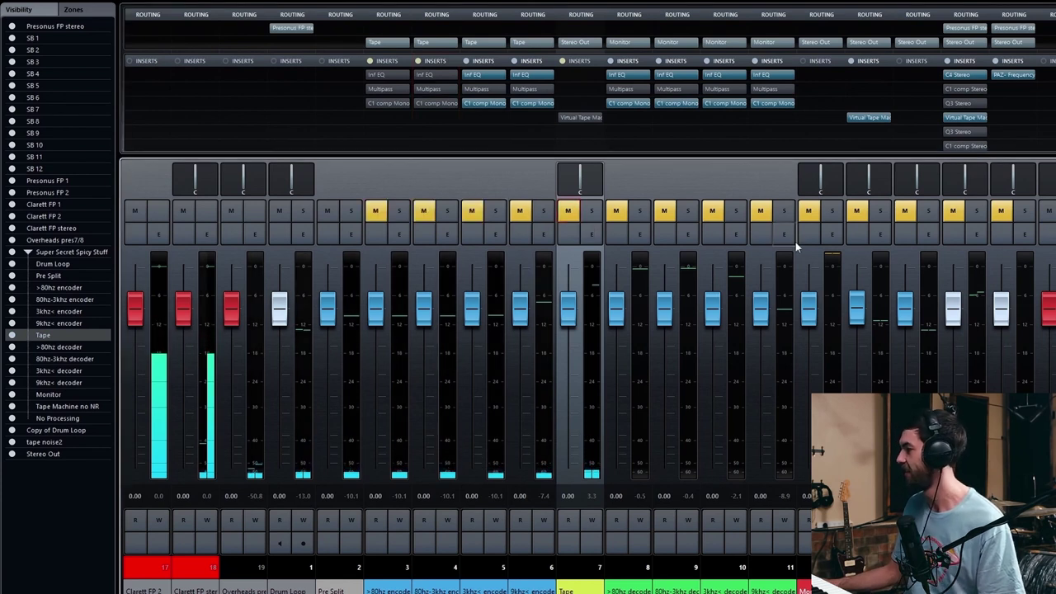
left_click(904, 211)
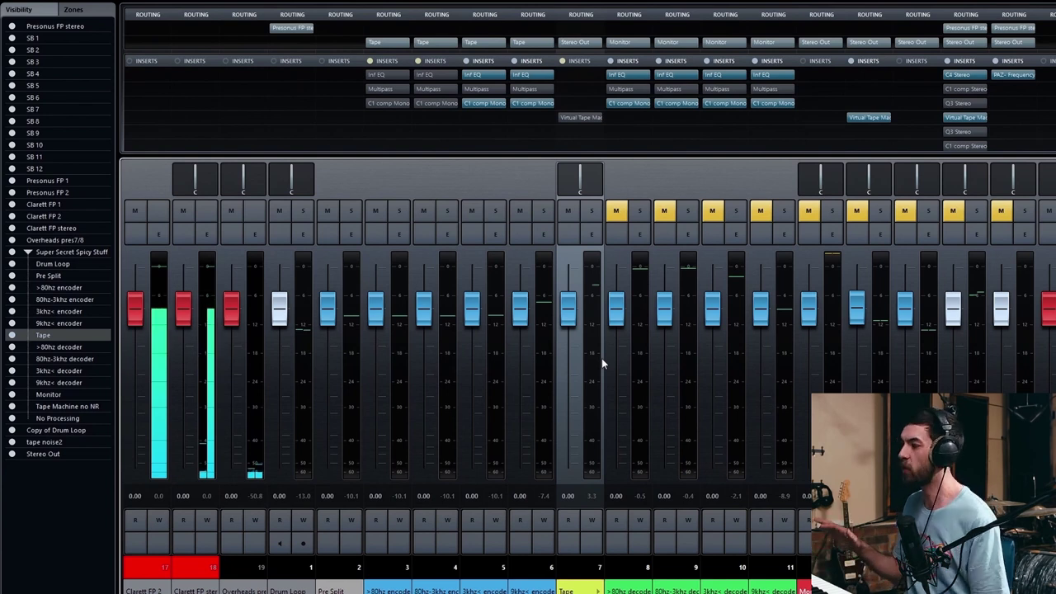
Step: Add a Virtual Mix Rack with an FG-36A module to No Processing's first insert
left_click(57, 418)
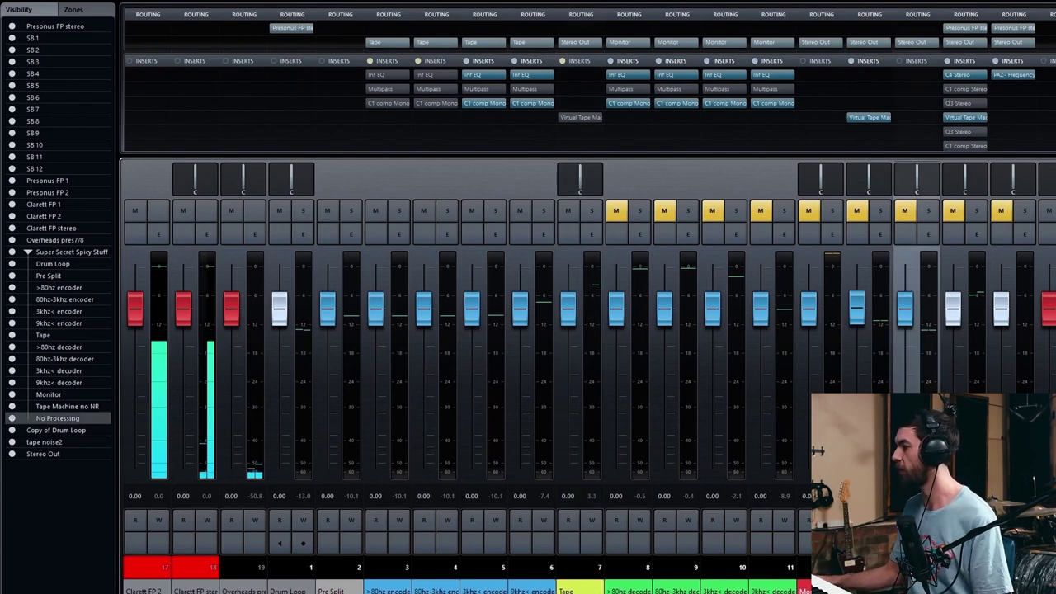
left_click(939, 74)
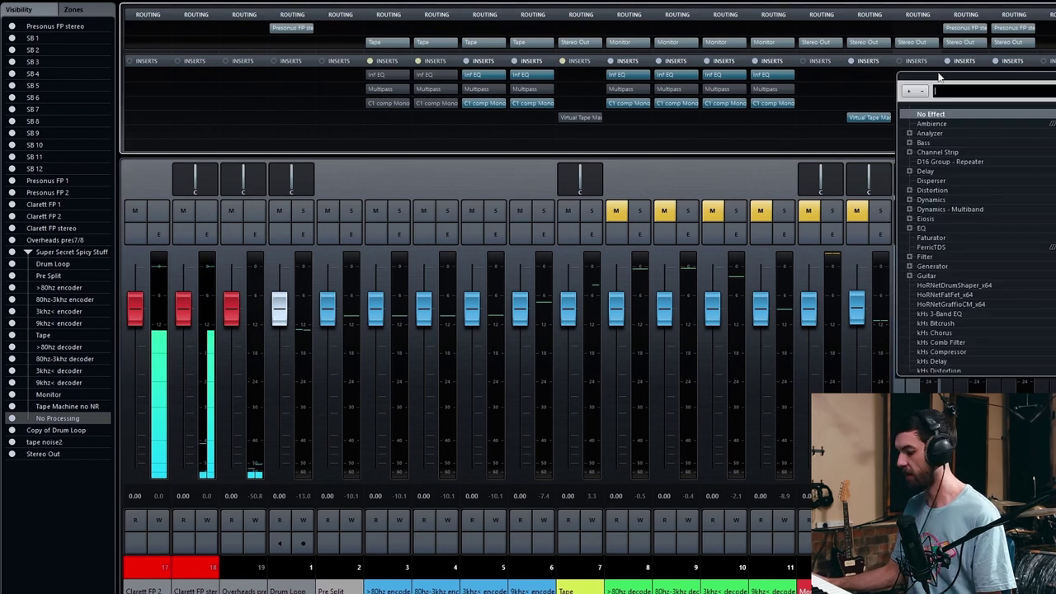
type("other")
scroll(960, 295, "down", 3)
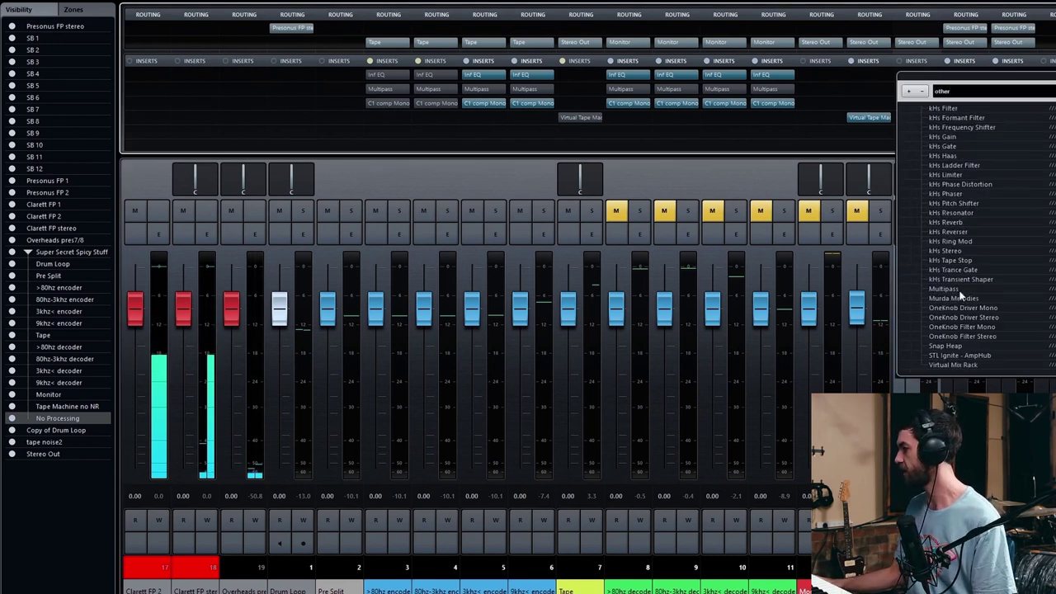
left_click(954, 366)
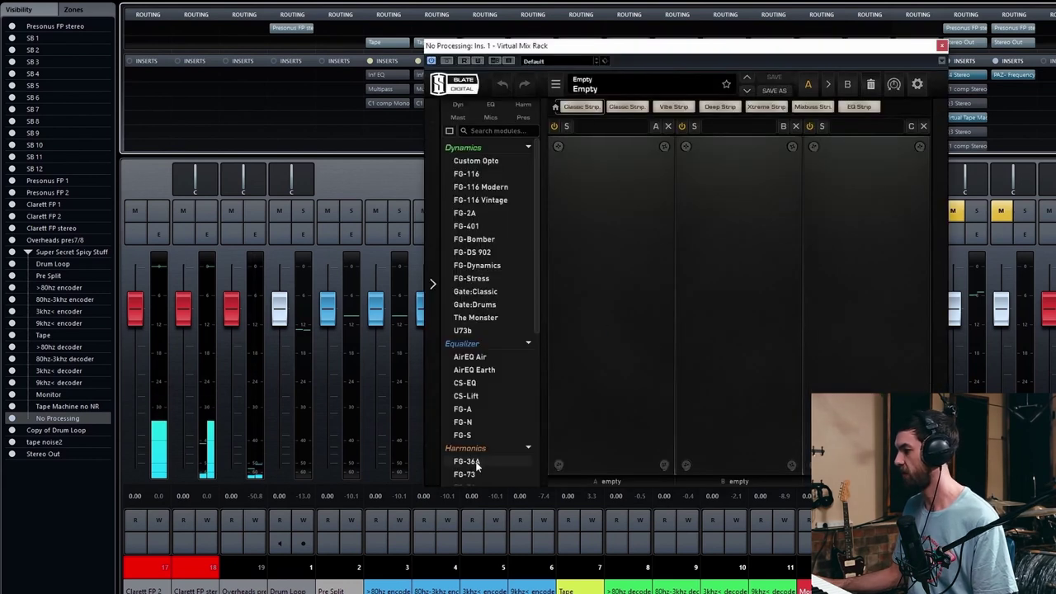
left_click(475, 465)
left_click_drag(604, 49, 419, 106)
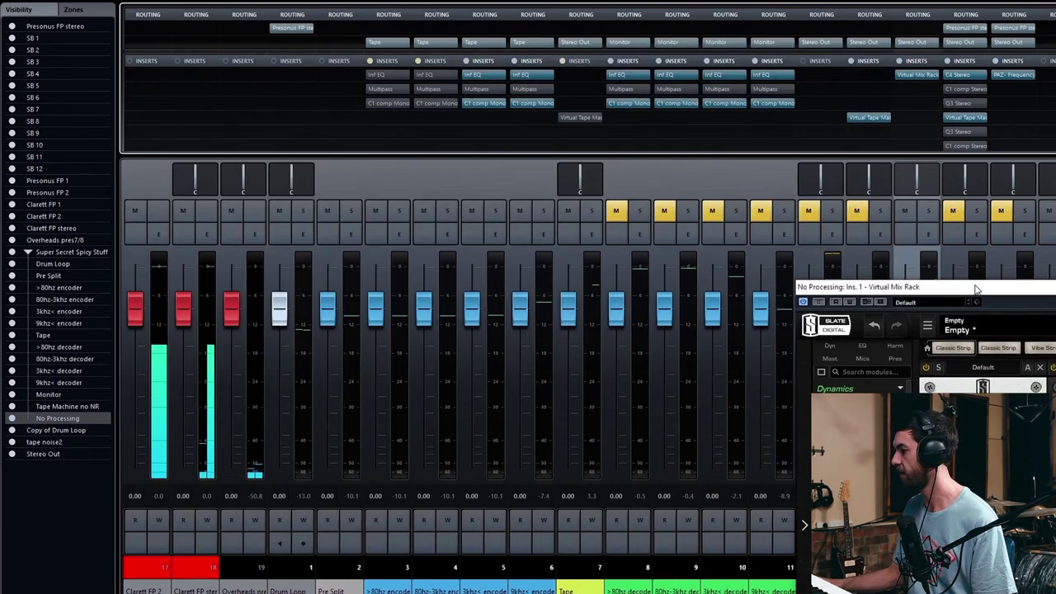
left_click_drag(976, 289, 836, 56)
Step: Mute the encoder and Tape channels, raise the FG-36A Intensity, and close the rack
left_click(568, 211)
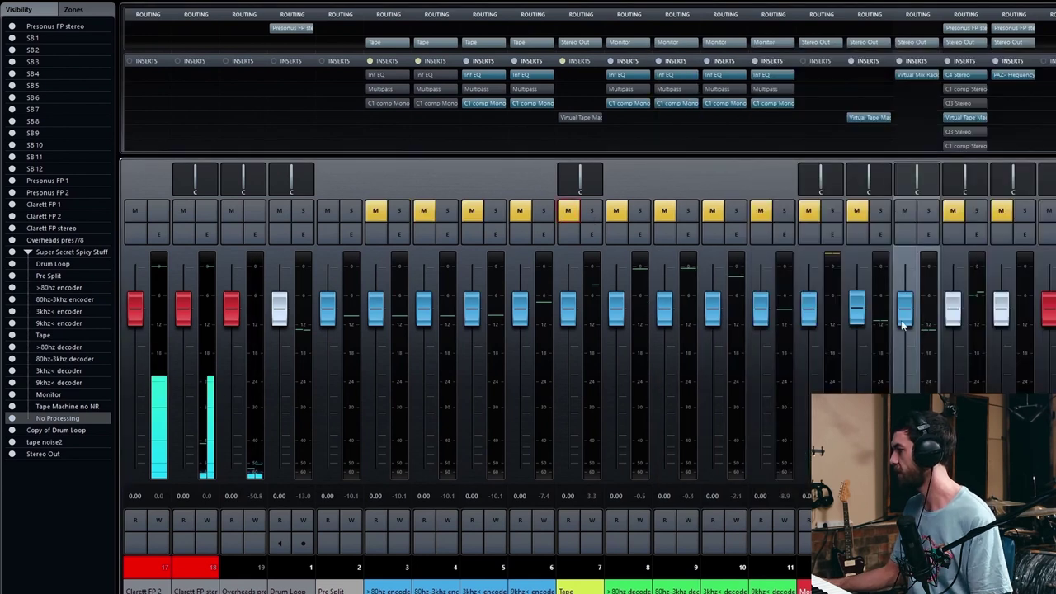
left_click(916, 74)
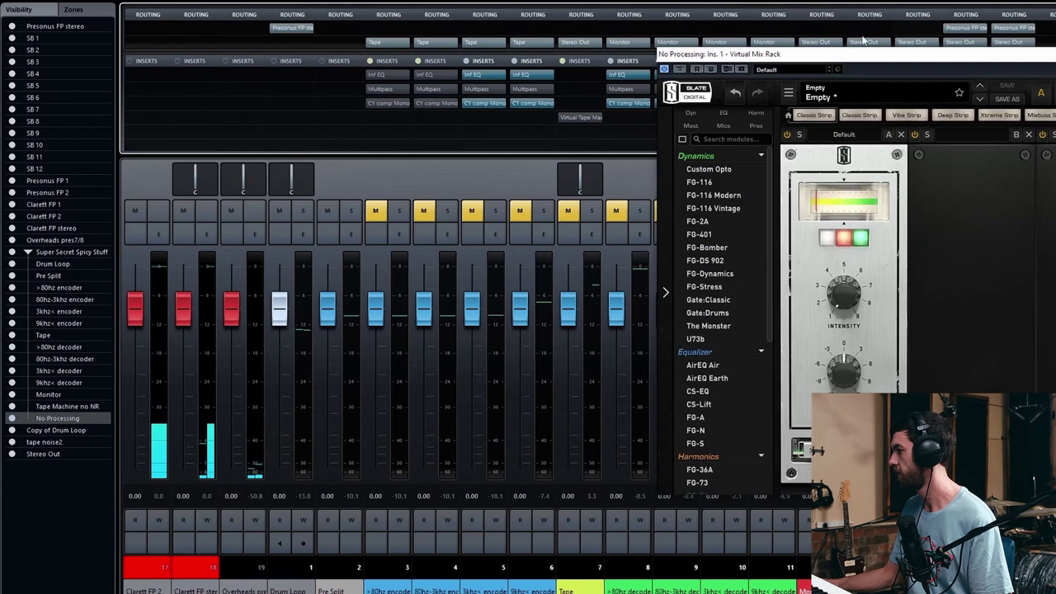
left_click_drag(859, 46, 551, 40)
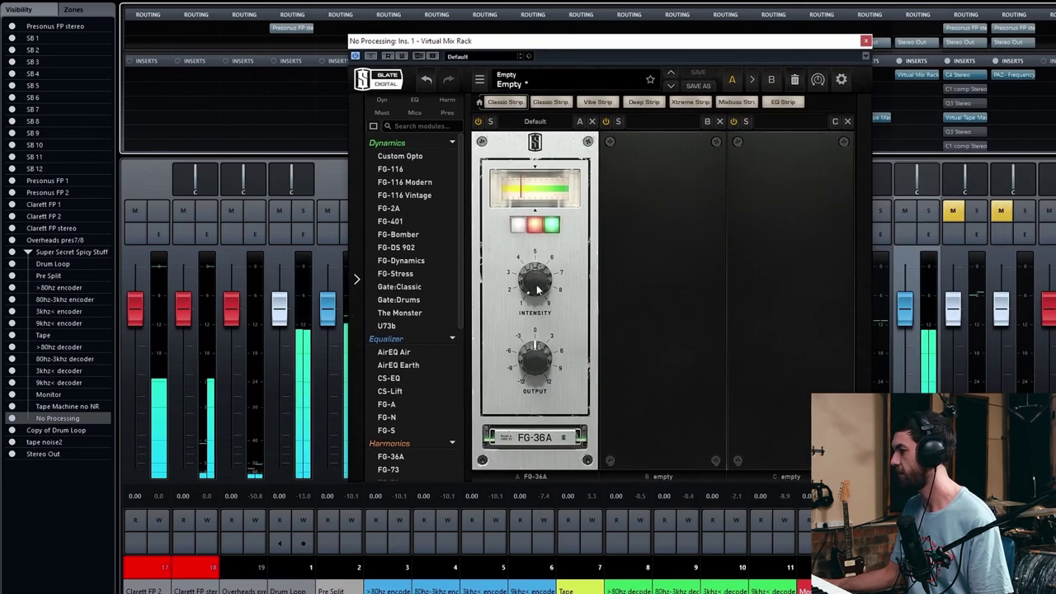
left_click_drag(535, 283, 540, 228)
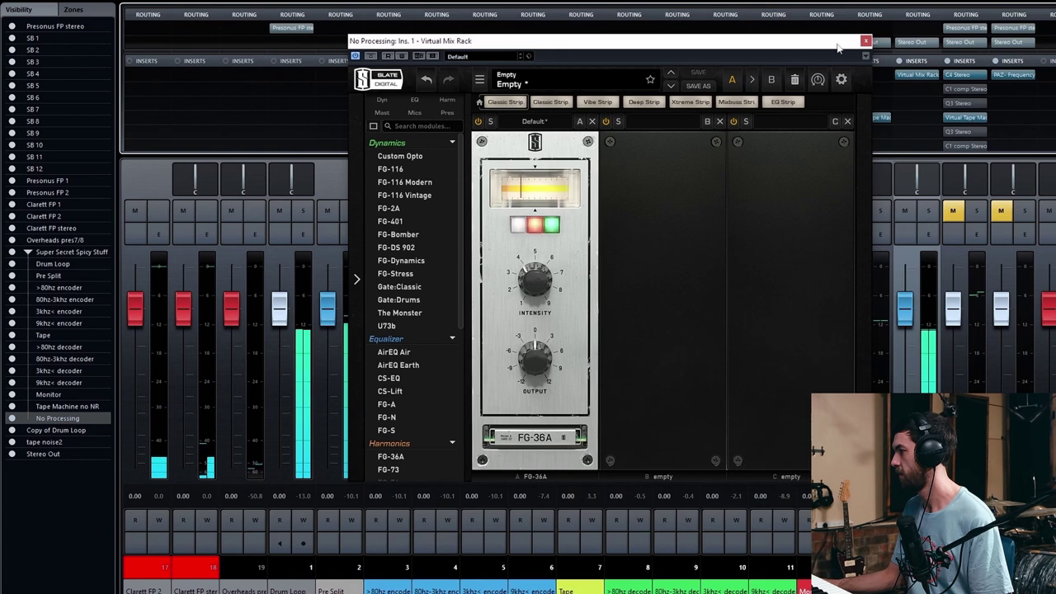
left_click(866, 42)
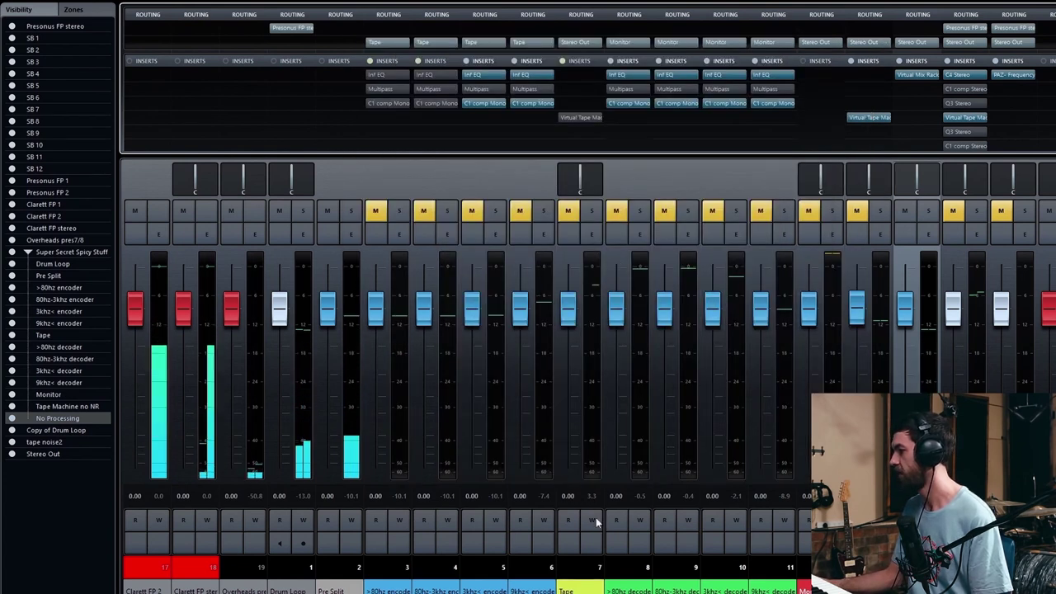
Step: Lower the Tape fader to about −6.59 dB while A/B-ing the encoder chain against FG-36A
left_click(573, 214)
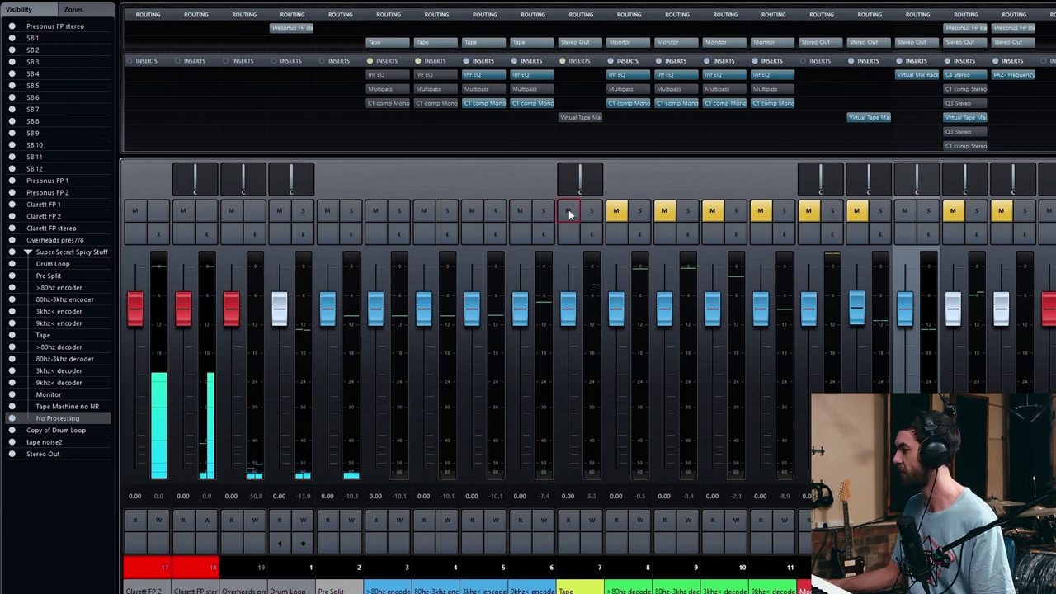
left_click(902, 217)
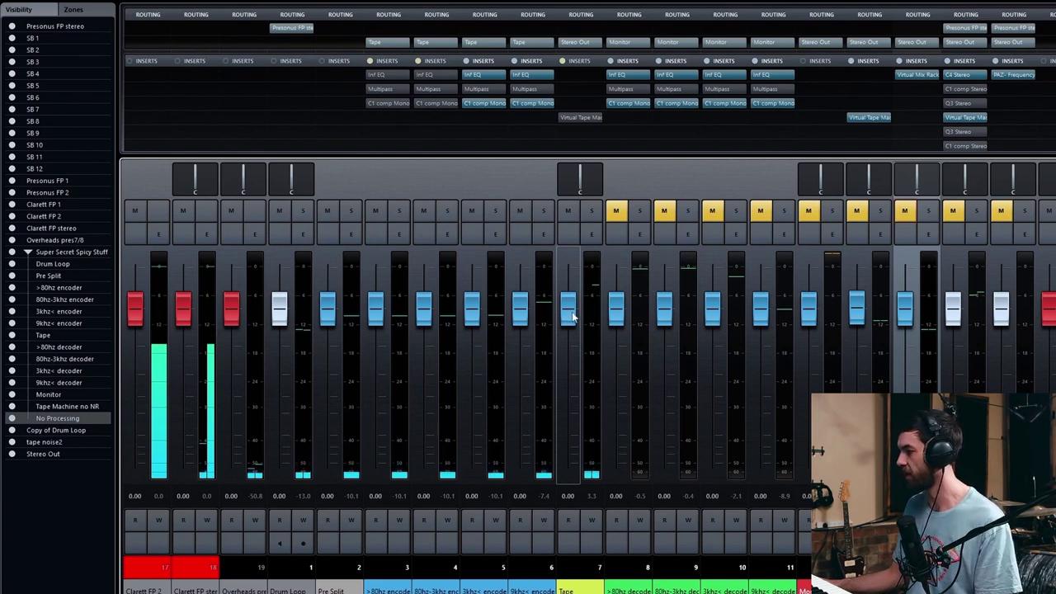
left_click_drag(573, 318, 568, 365)
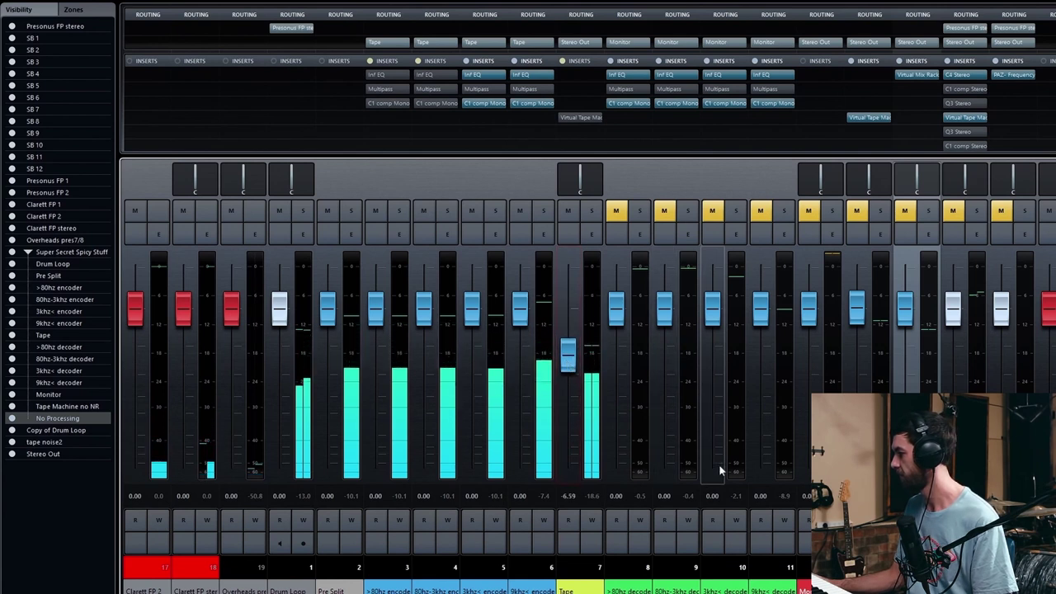
left_click(568, 211)
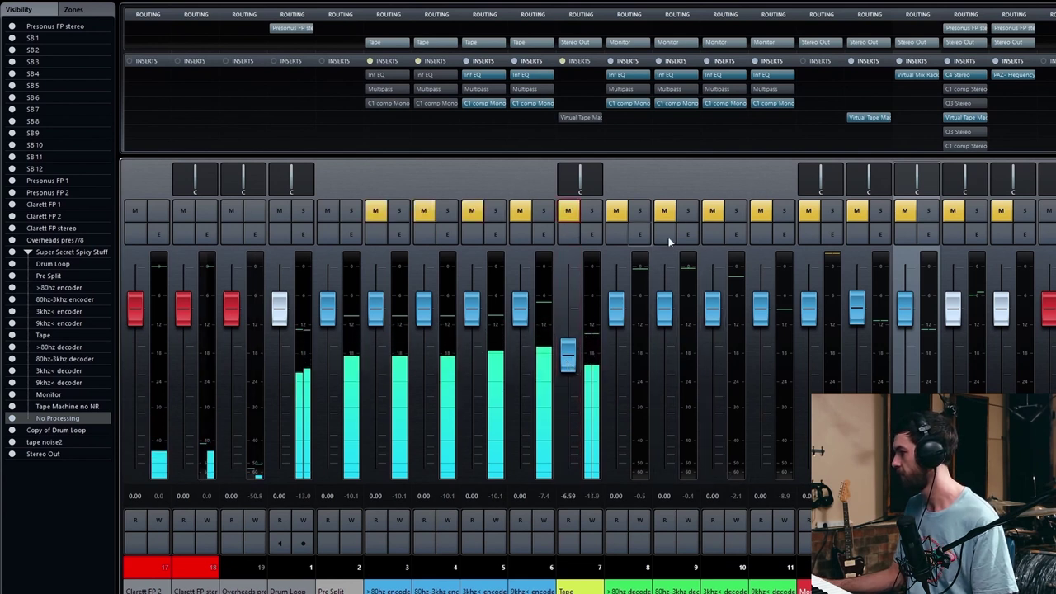
left_click(906, 211)
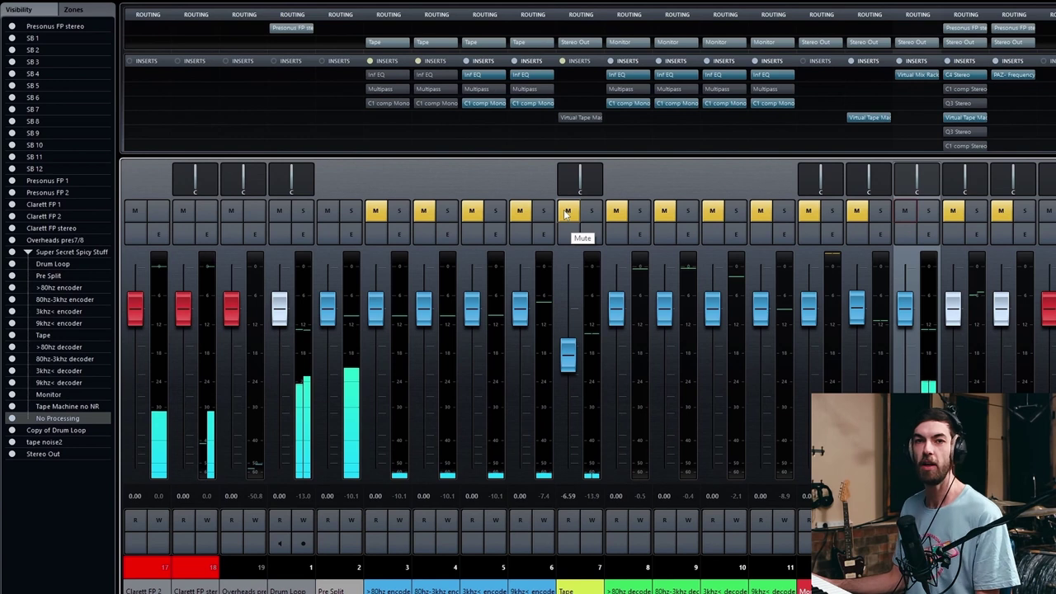
Step: Toggle mutes again to compare the encoder chain with FG-36A, ending on FG-36A alone
left_click(567, 213)
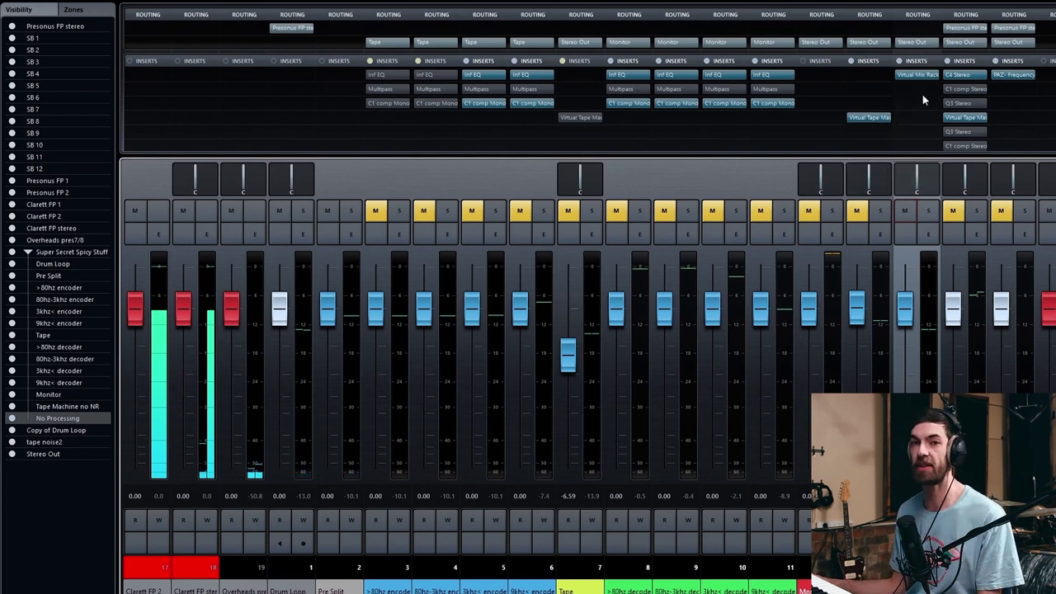
mouse_move(484, 89)
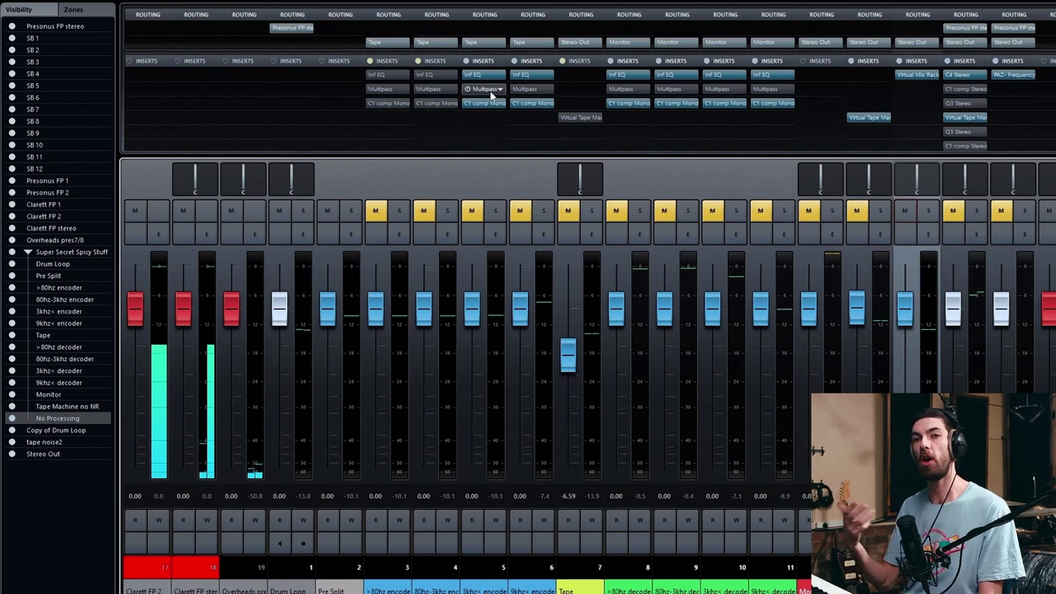
left_click(900, 75)
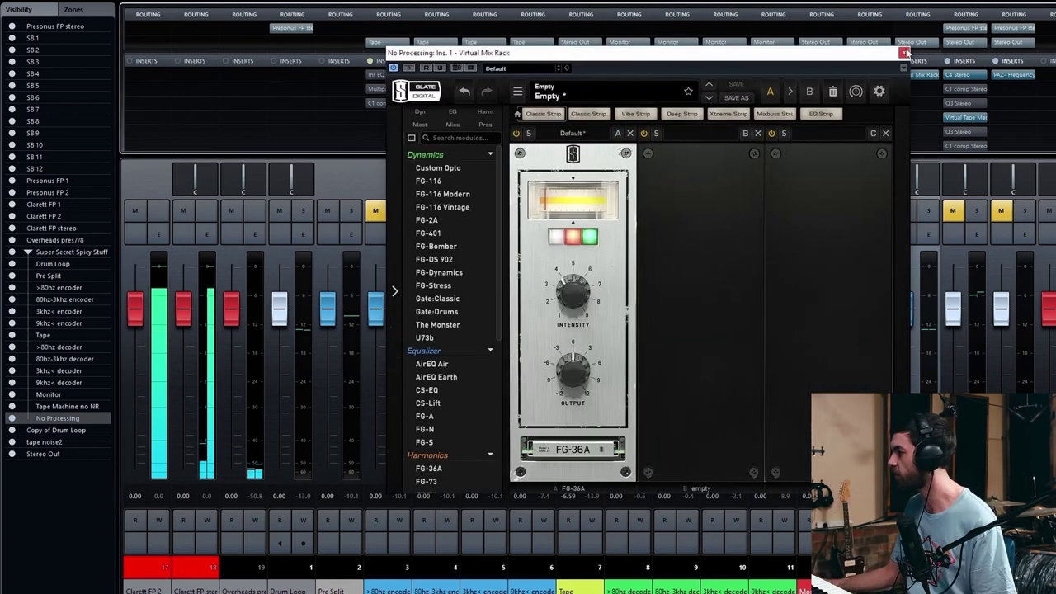
left_click(904, 53)
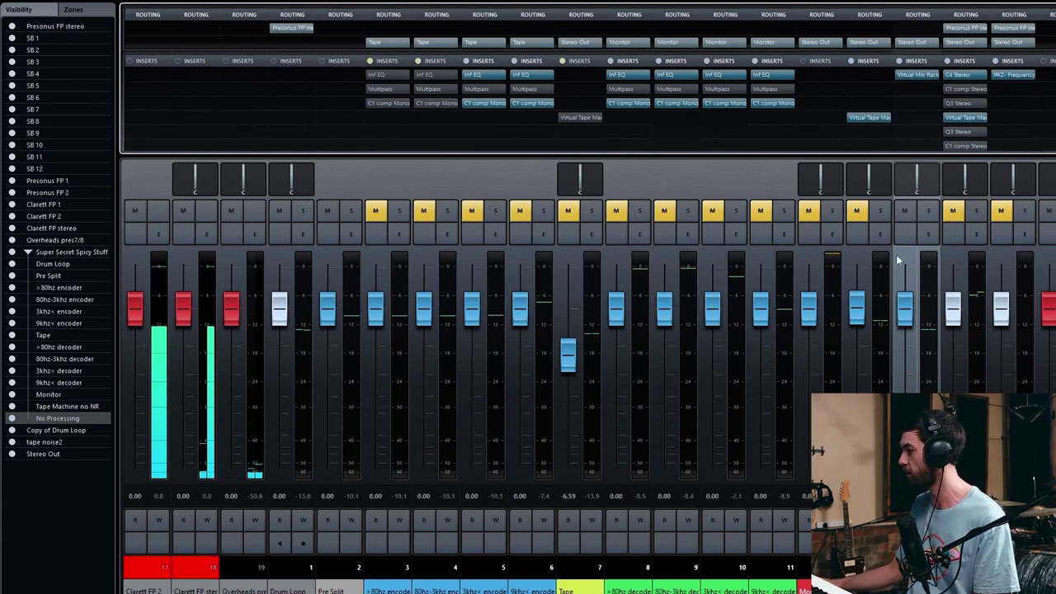
left_click(568, 211)
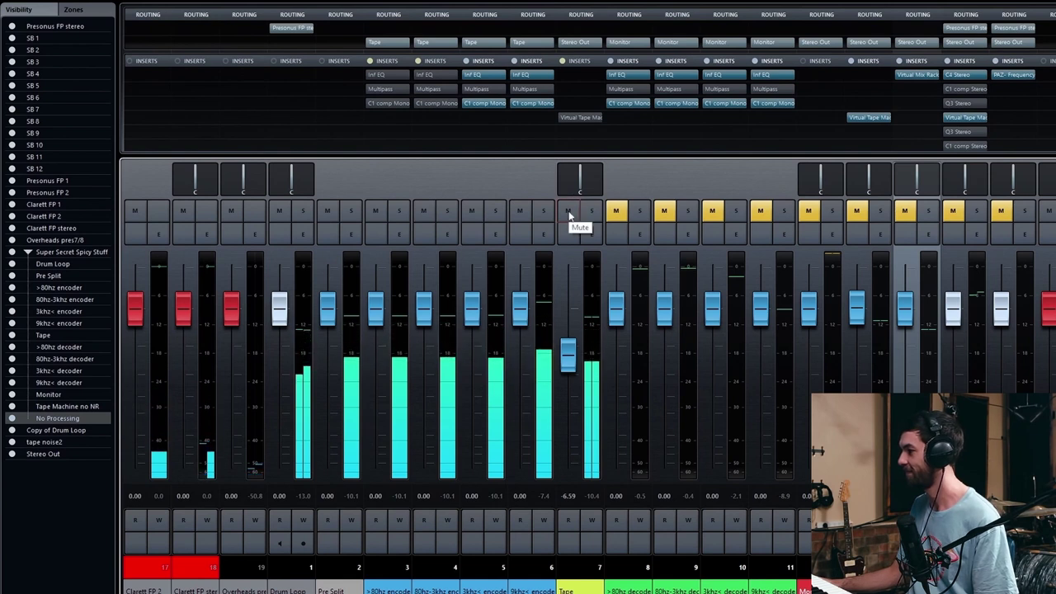
left_click(568, 211)
left_click(905, 211)
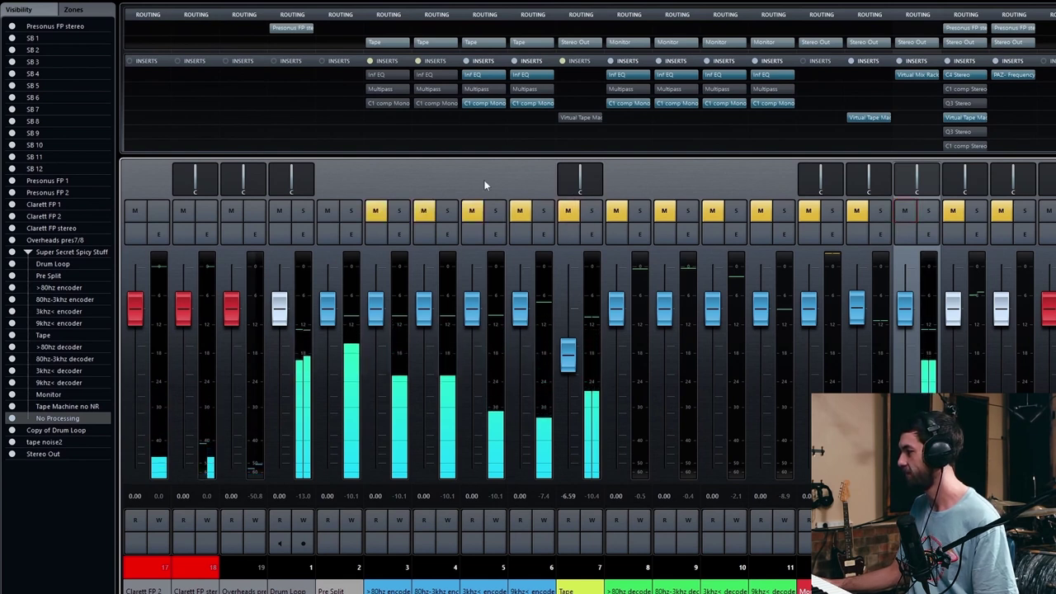